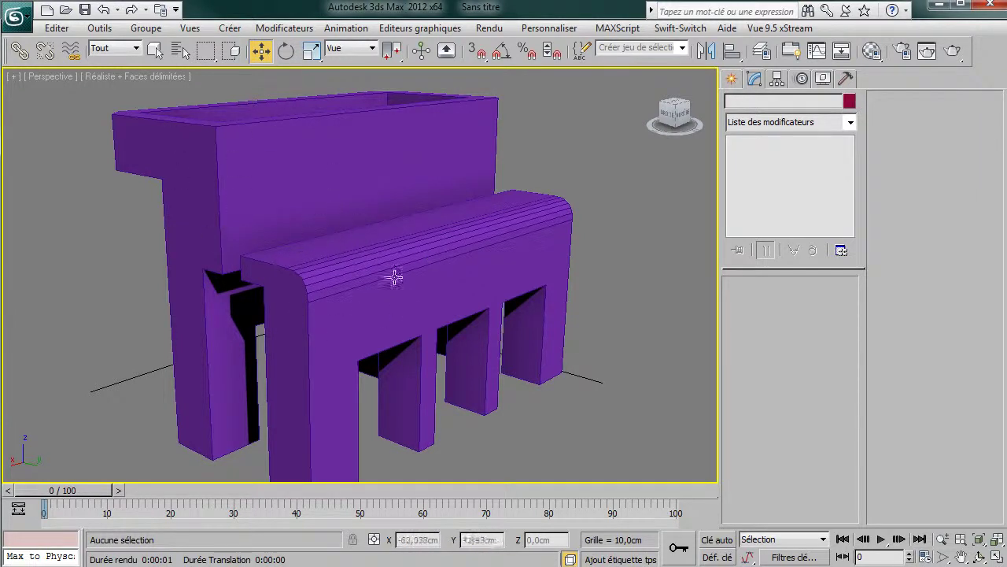
Render the perspective view to check how the model's surfaces are smoothed, and close the rendered image
left_click(959, 58)
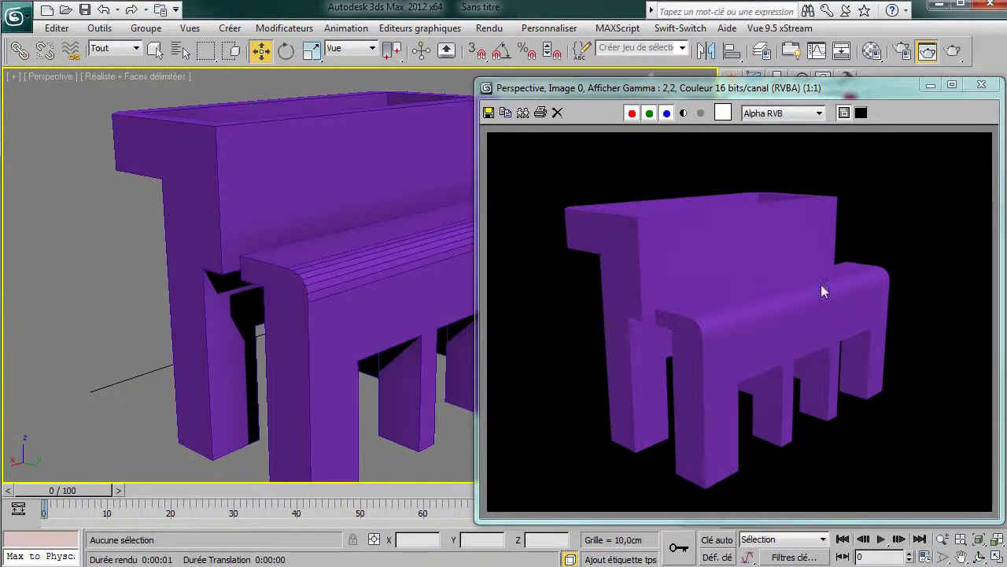
left_click(982, 84)
Enter polygon editing on the purple model and collapse the geometry editing and material ID settings to reach its smoothing groups
left_click(490, 234)
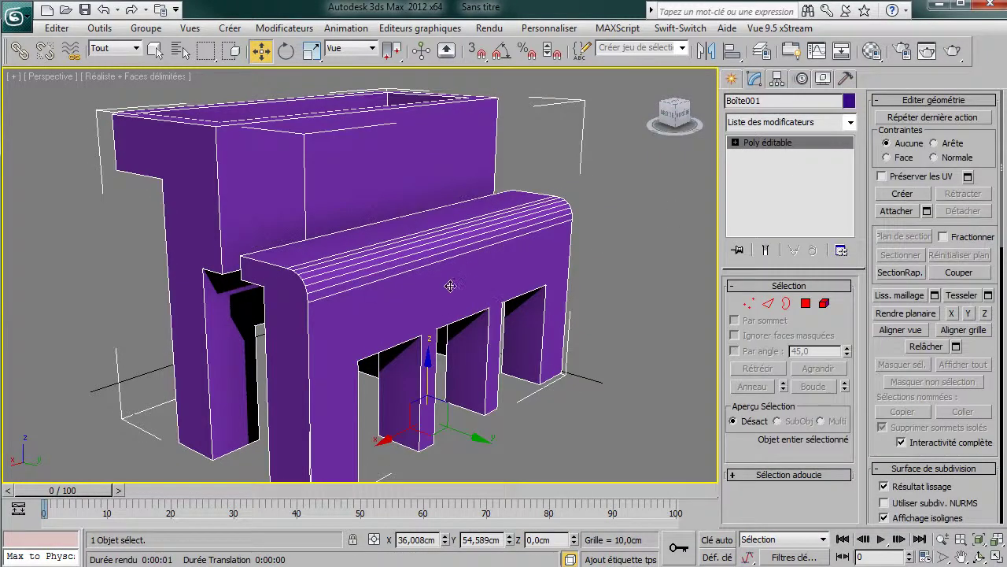
left_click(806, 303)
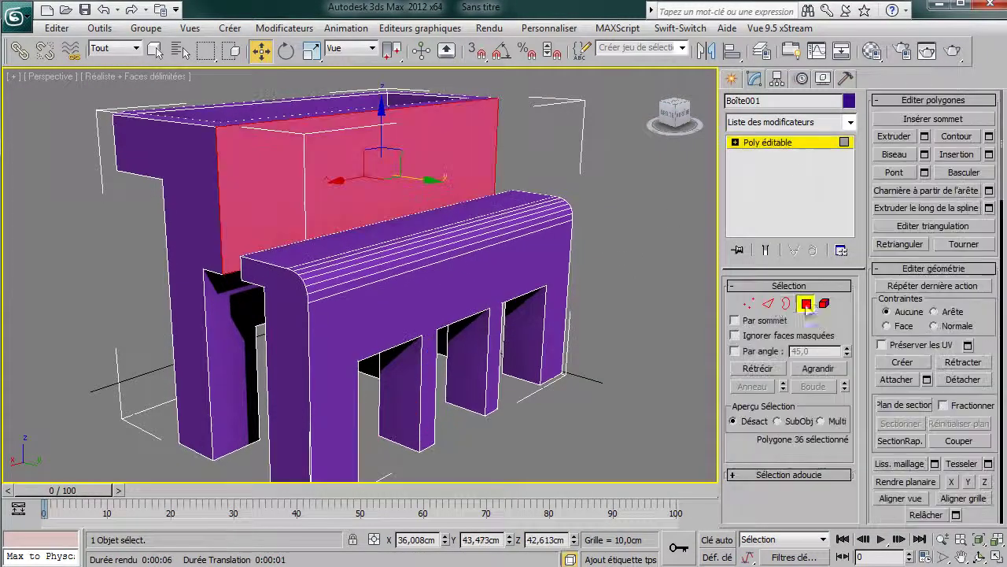
left_click(881, 269)
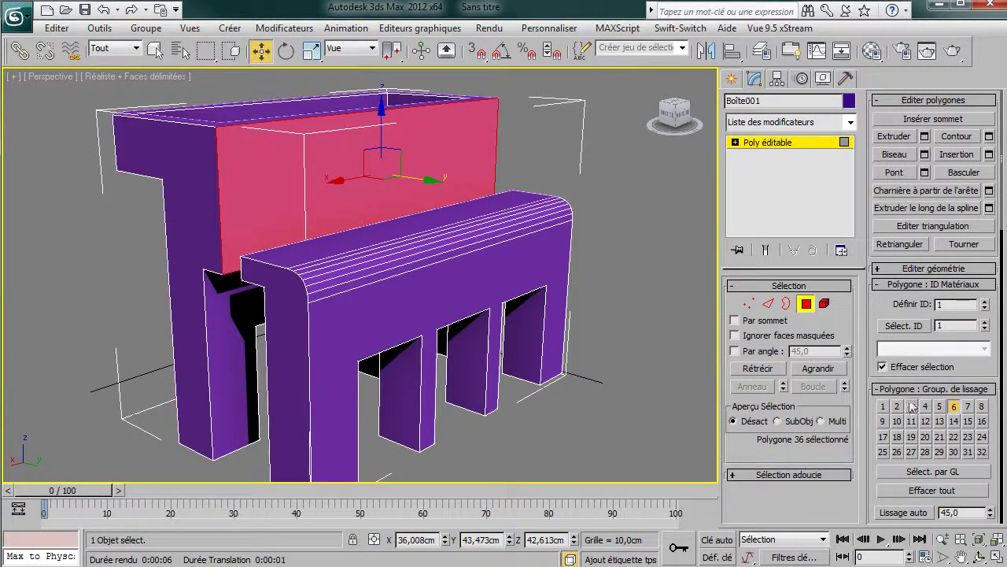
left_click(889, 284)
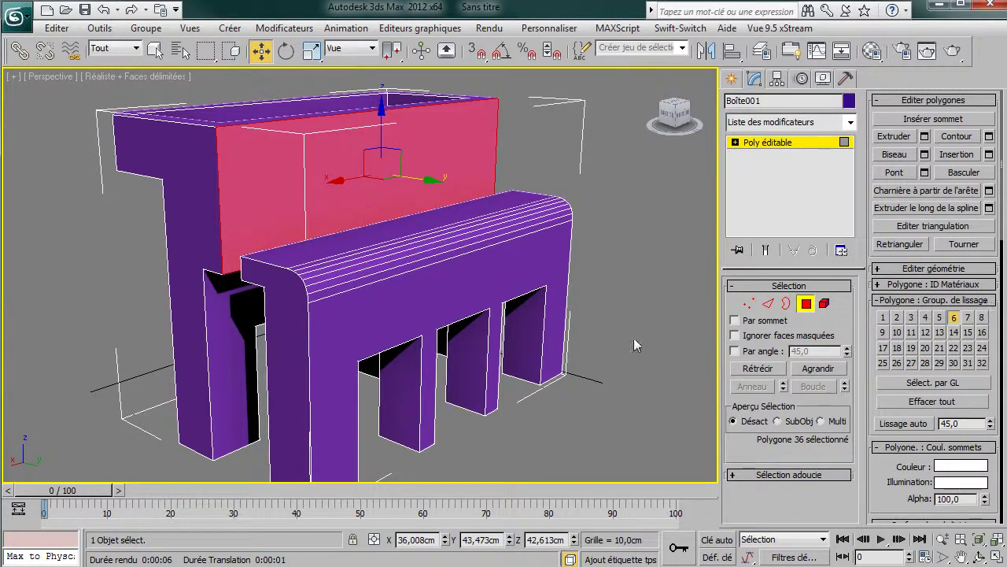
Select the lower block's front, end and top faces in turn to examine which smoothing group each belongs to
left_click(363, 316)
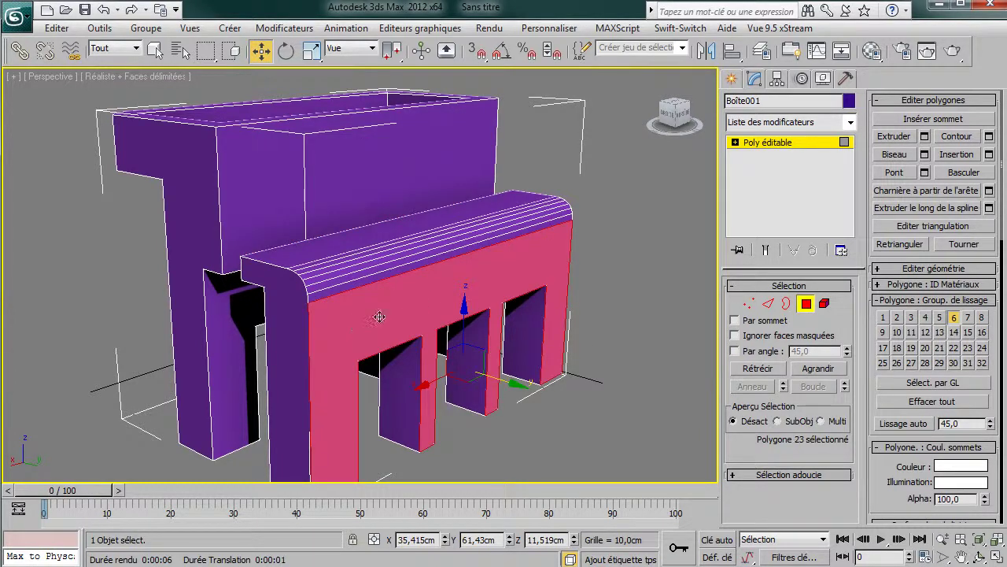
left_click(955, 319)
left_click(296, 345)
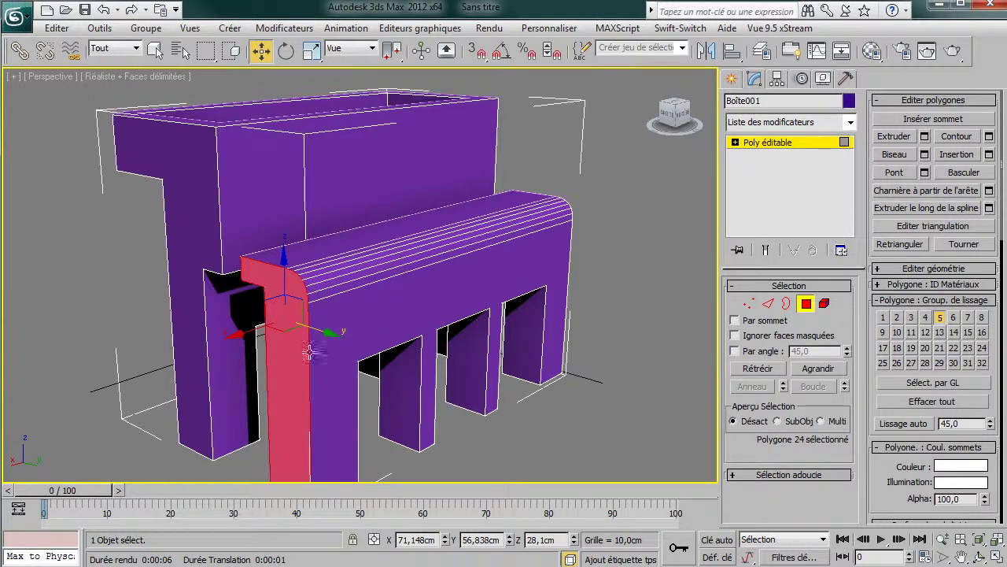
left_click(321, 251)
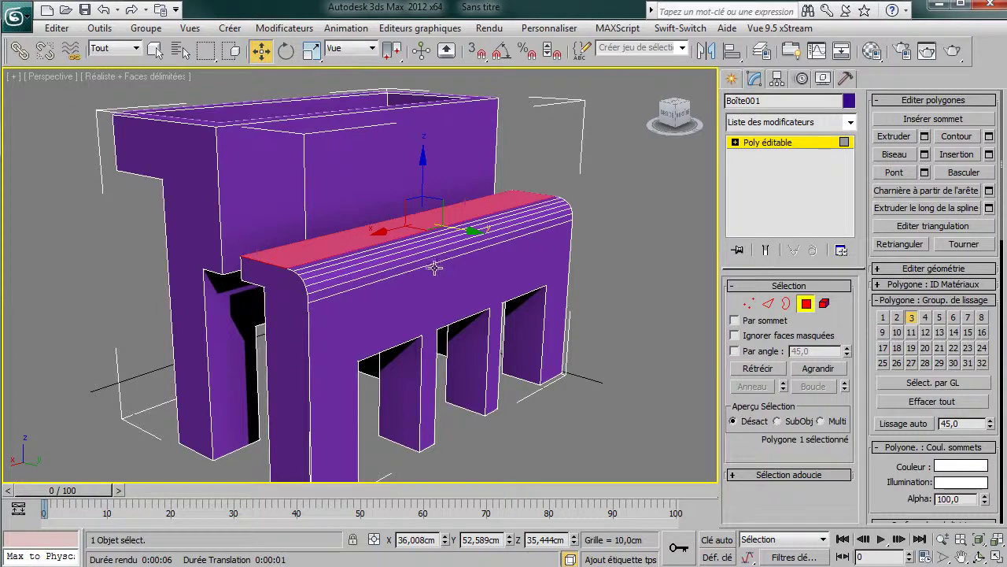
Show the model shaded without its edged faces in the perspective view
key("F3")
key("F3")
key("F4")
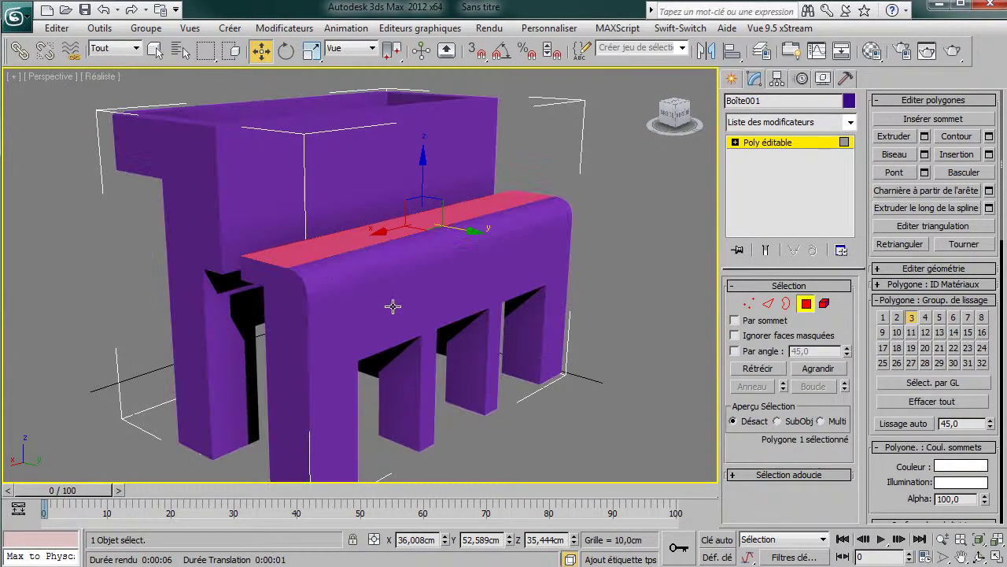
Select the lower block's rounded-edge polygons together with its top face and assign them all to smoothing group 3
scroll(390, 299, "up", 10)
scroll(389, 292, "down", 10)
scroll(223, 234, "up", 5)
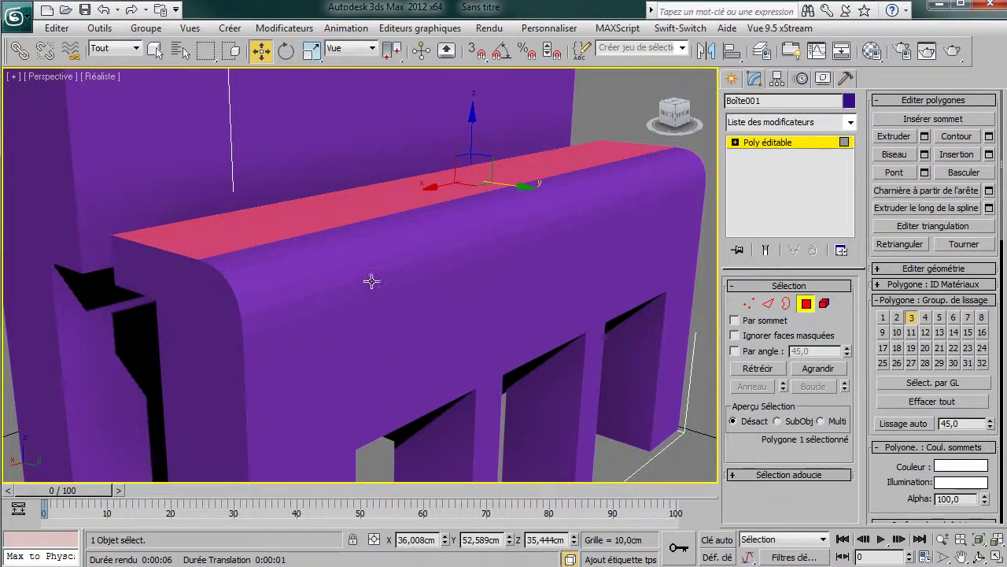
left_click(371, 281)
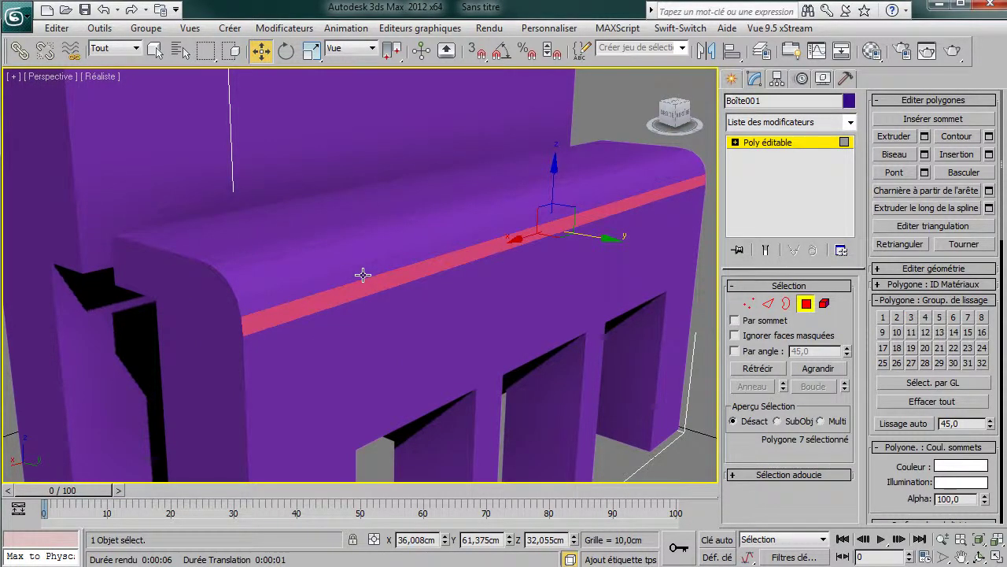
key("q")
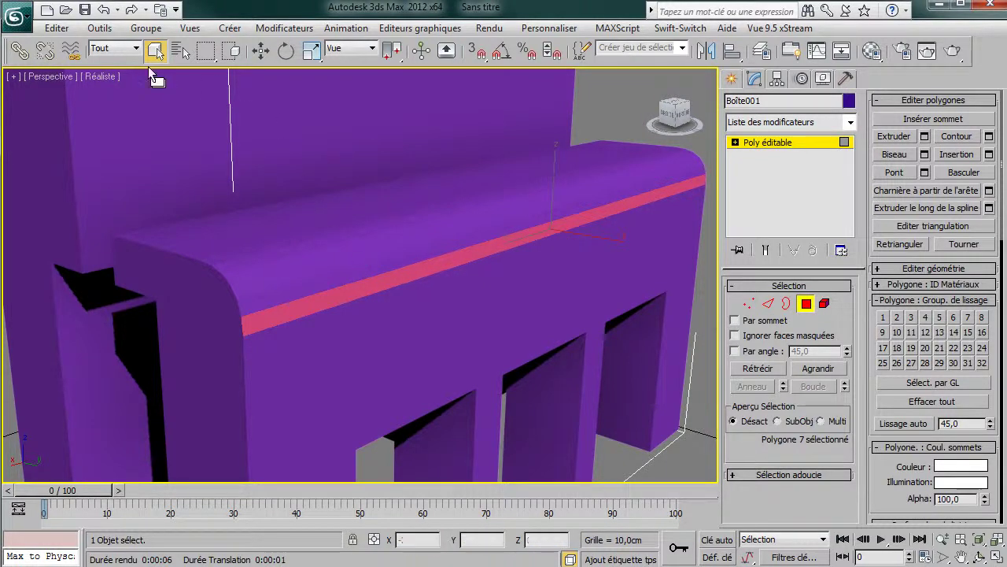
left_click(379, 259, "ctrl")
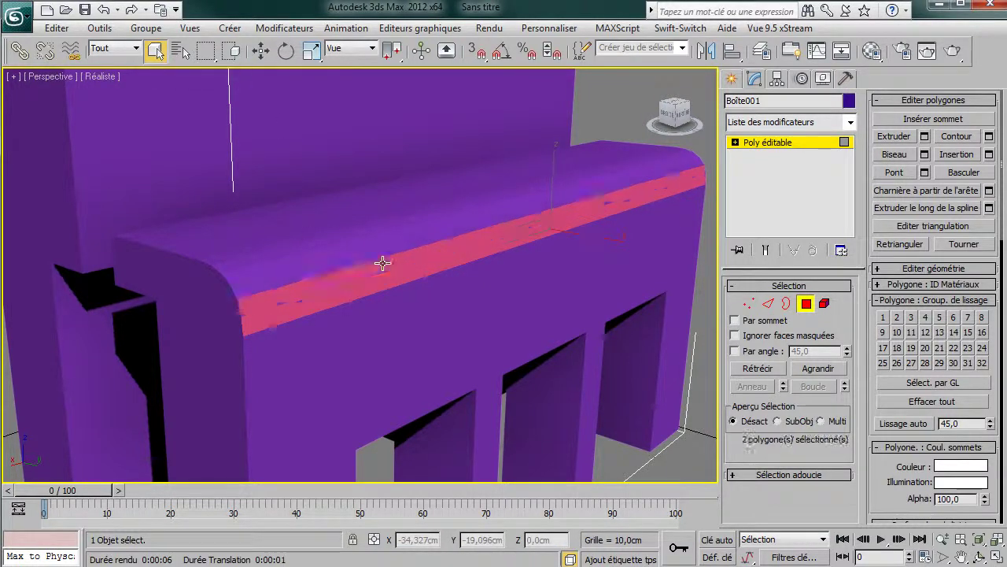
left_click(372, 249, "ctrl")
left_click(364, 239, "ctrl")
left_click(355, 230, "ctrl")
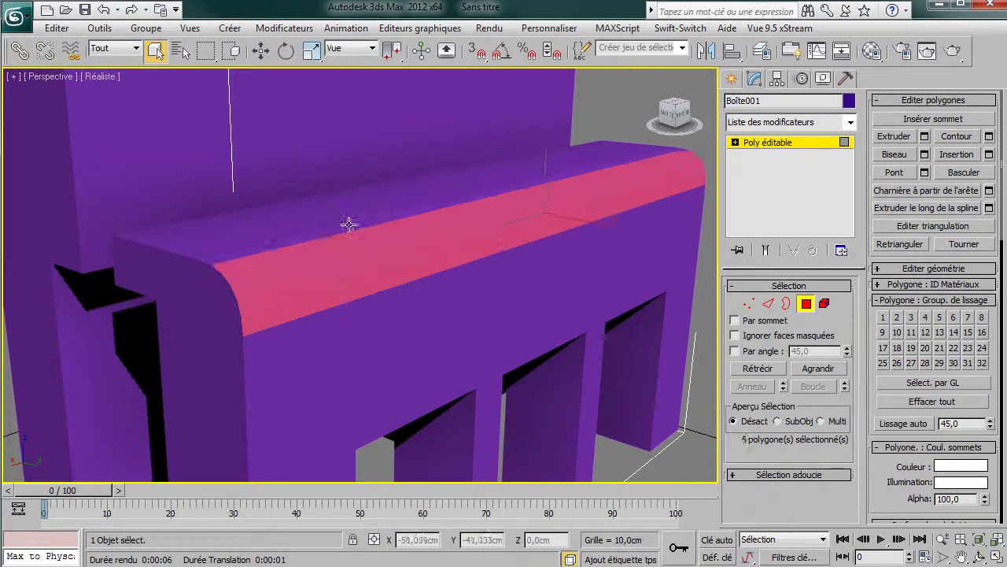
left_click(349, 225, "ctrl")
left_click(350, 225, "ctrl")
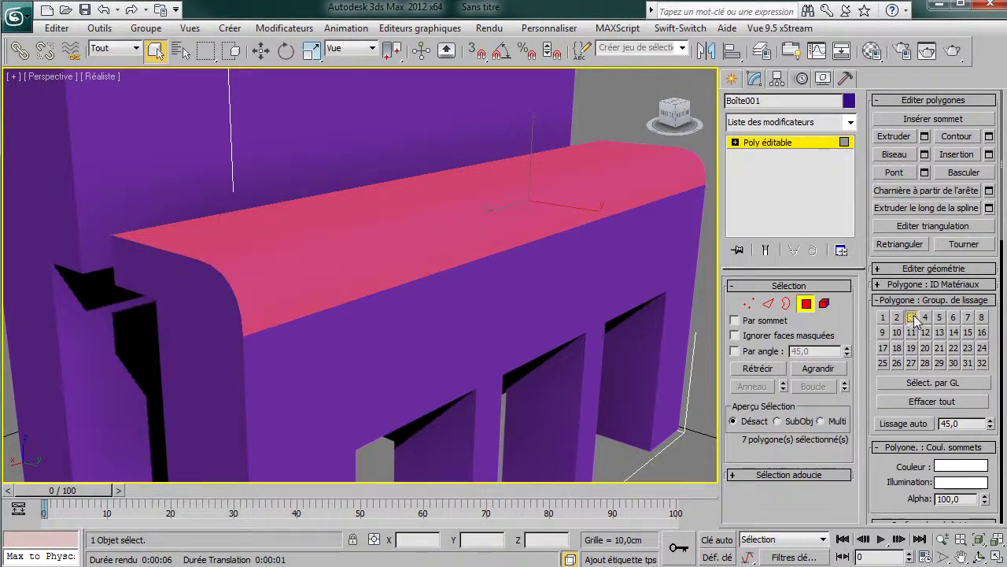
left_click(665, 472)
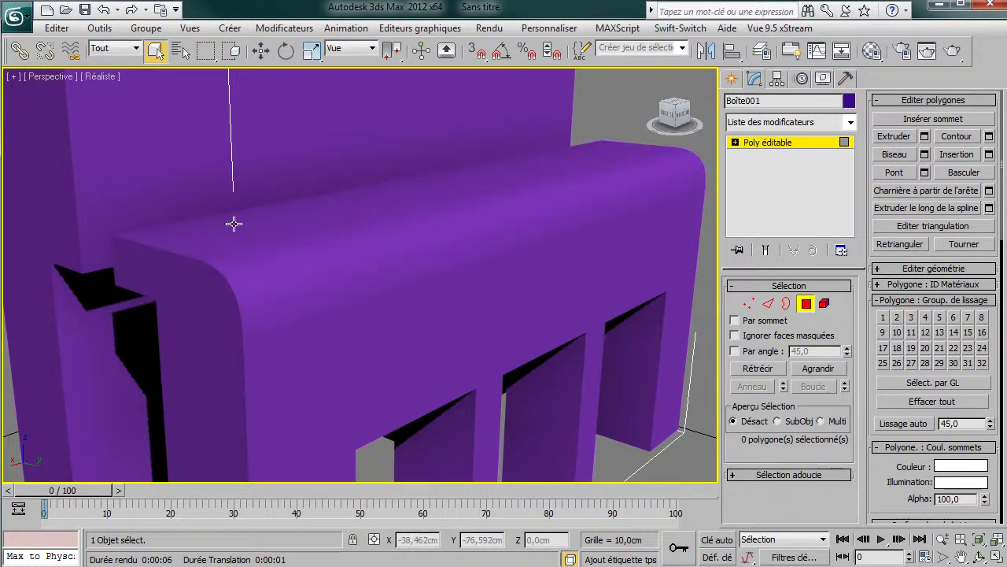
Select the lower block's front face and add it to smoothing group 3 with the rounded top
left_click(352, 333)
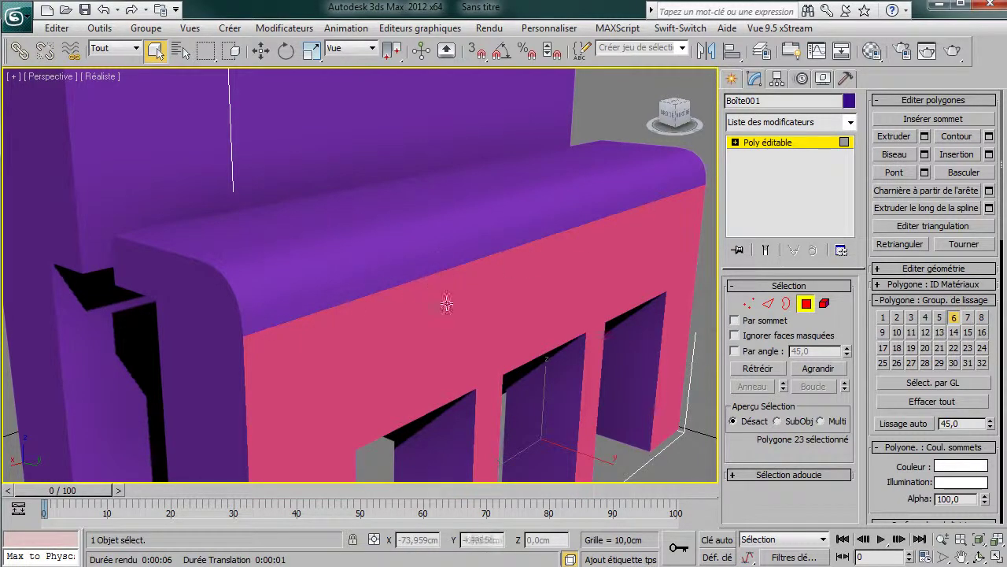
left_click(678, 469)
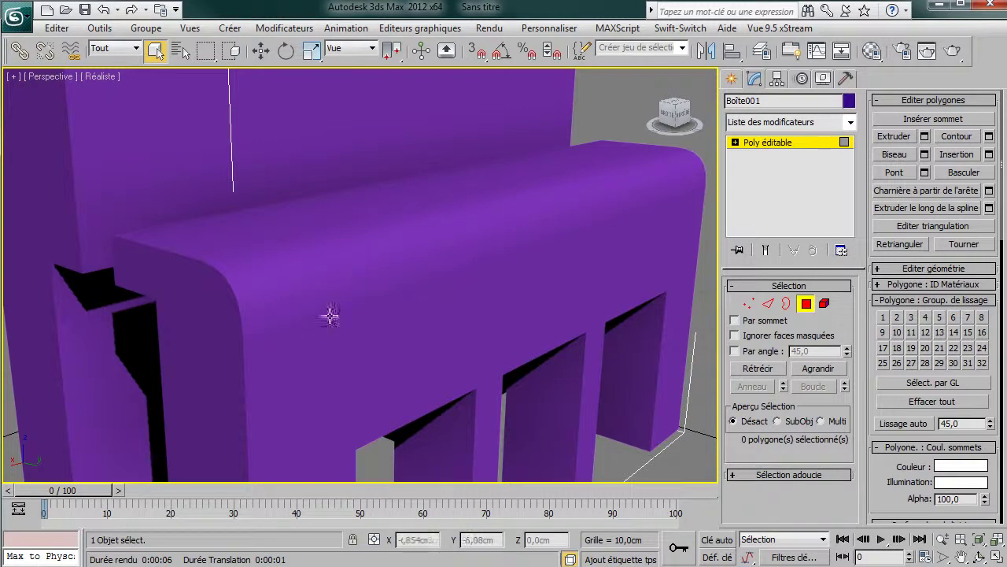
left_click(435, 329)
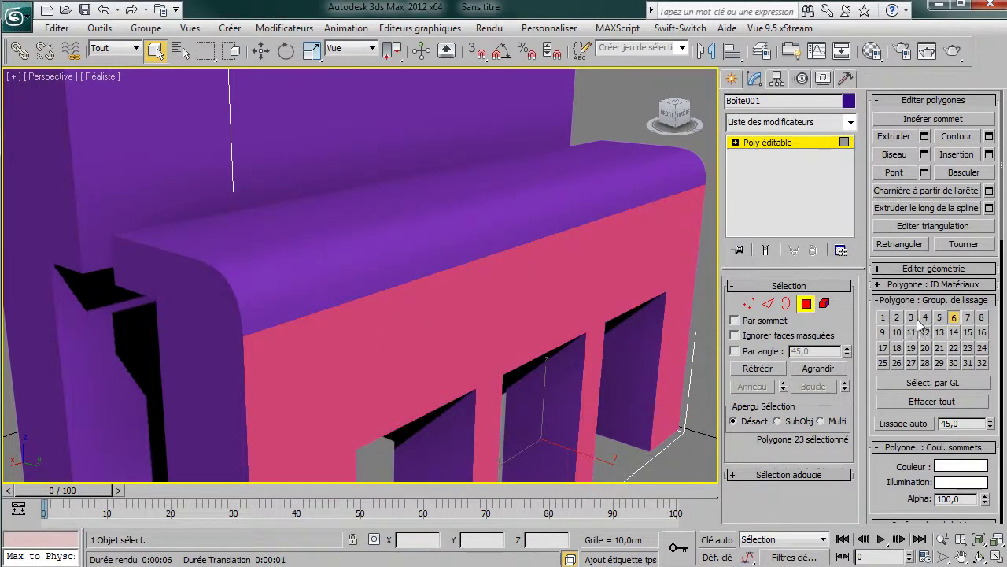
left_click(661, 467)
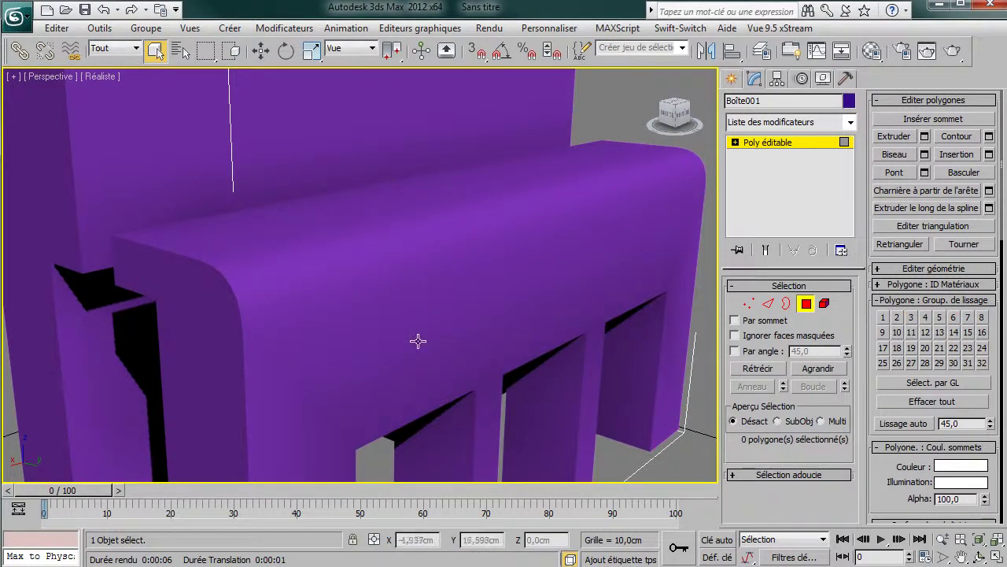
Select all polygons of the model, apply auto smoothing with a 45 threshold, and clear the selection
scroll(418, 340, "down", 8)
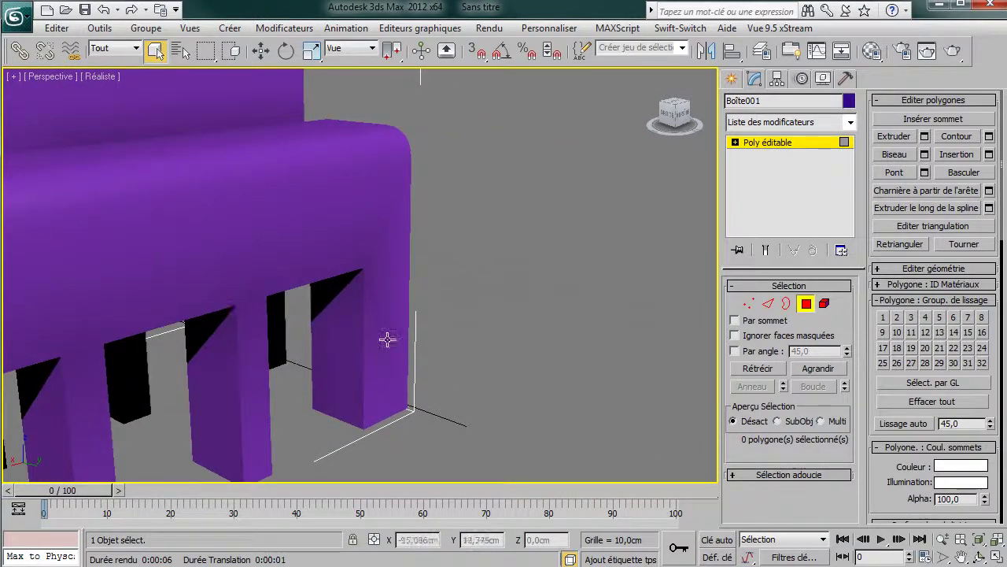
scroll(433, 309, "down", 6)
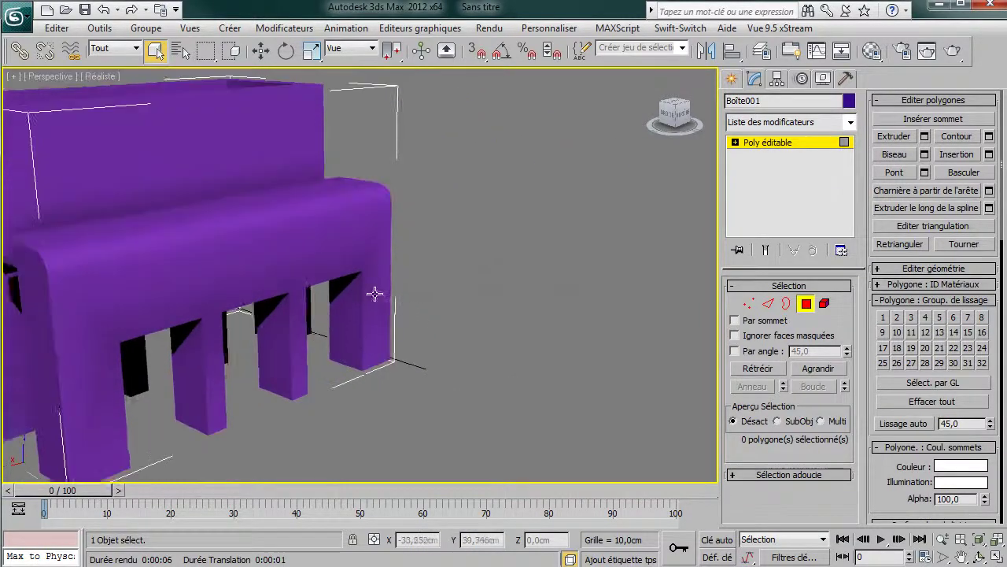
scroll(586, 307, "down", 4)
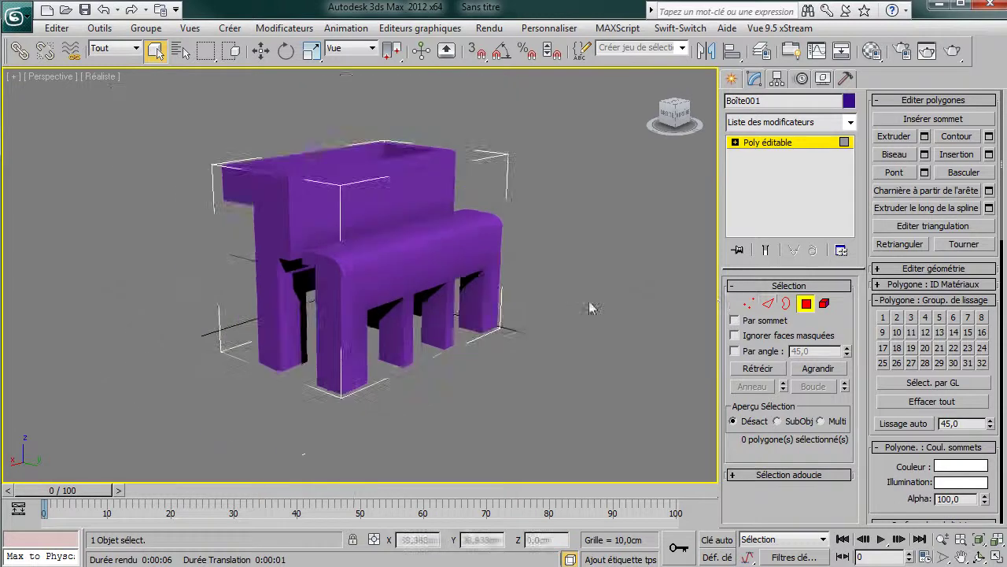
left_click_drag(154, 102, 589, 453)
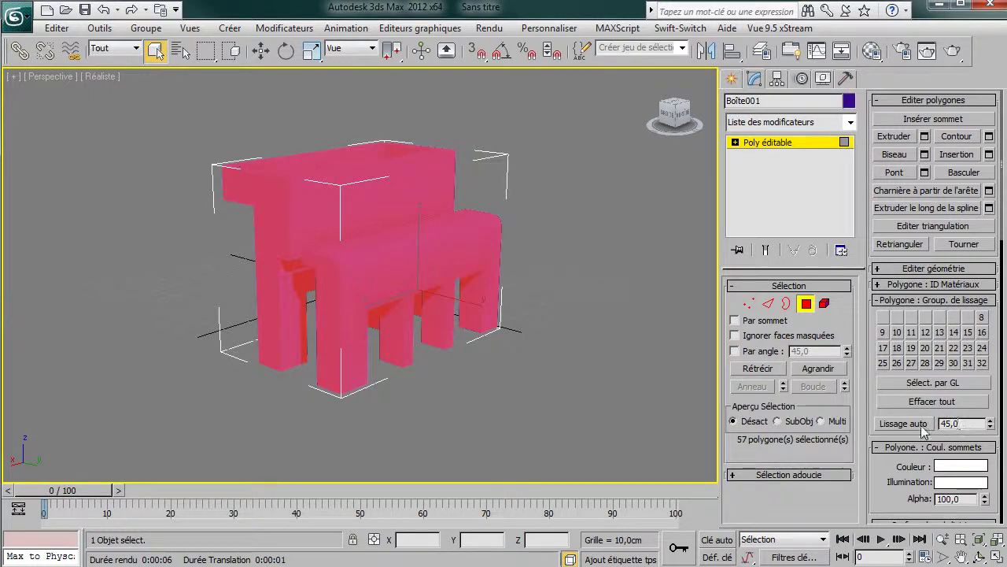
left_click(896, 425)
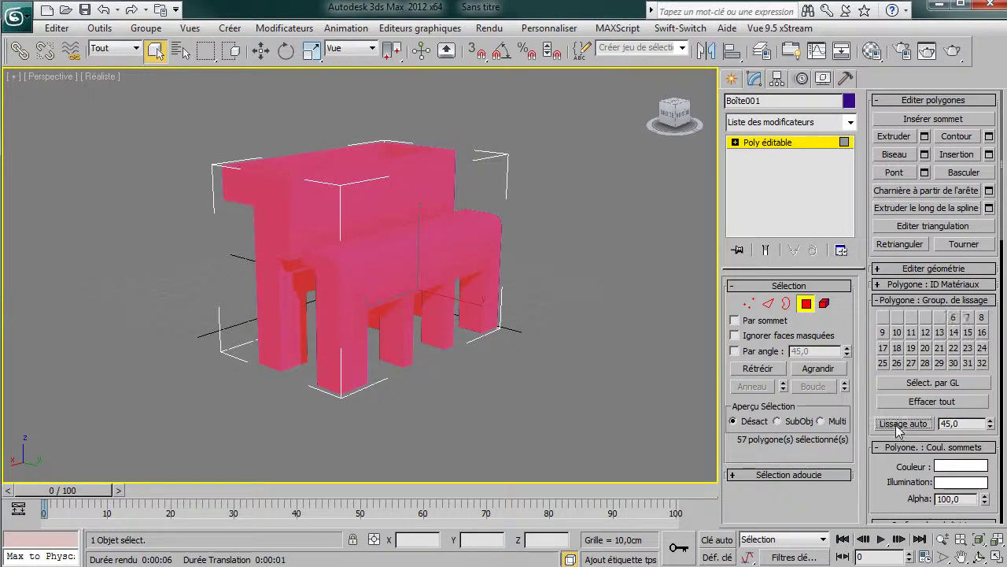
left_click(521, 401)
Select the two chamfered corner polygons at the back of the upper tray and remove them from smoothing group 1
scroll(522, 397, "up", 5)
middle_click_drag(524, 396, 423, 349)
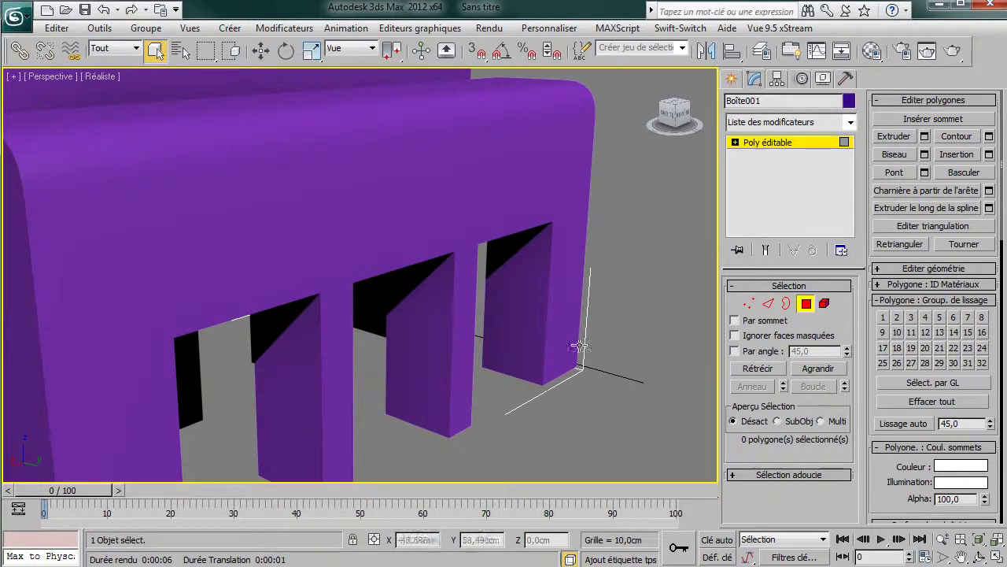
scroll(388, 299, "down", 3)
middle_click_drag(386, 294, 438, 375)
middle_click_drag(398, 285, 703, 353, "alt")
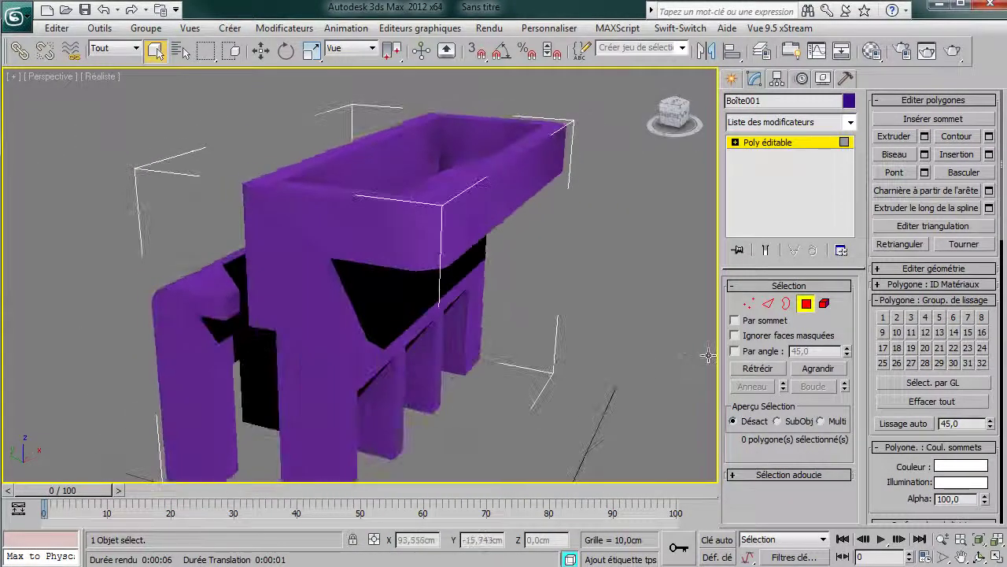
scroll(486, 271, "up", 4)
middle_click_drag(474, 265, 439, 286)
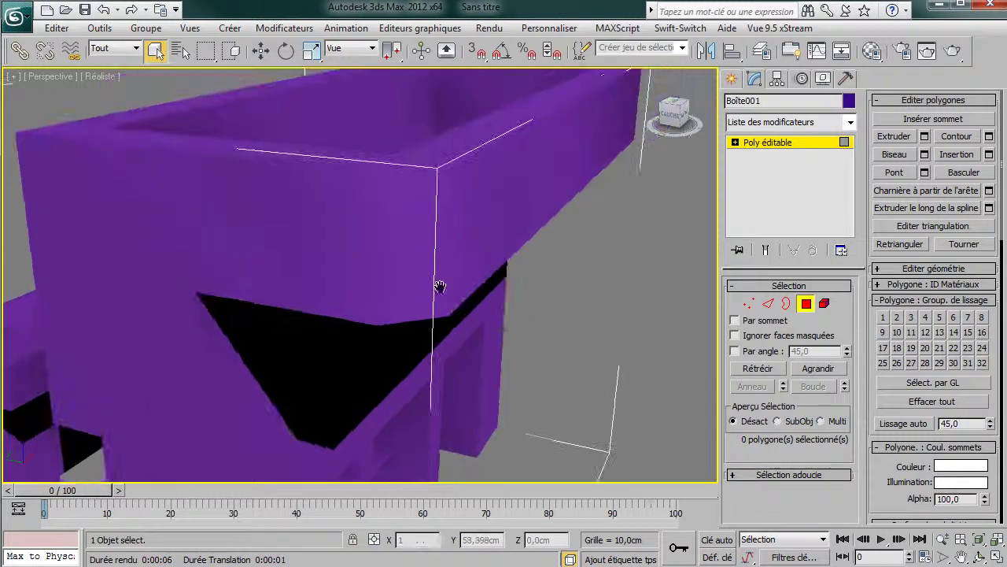
left_click(422, 269)
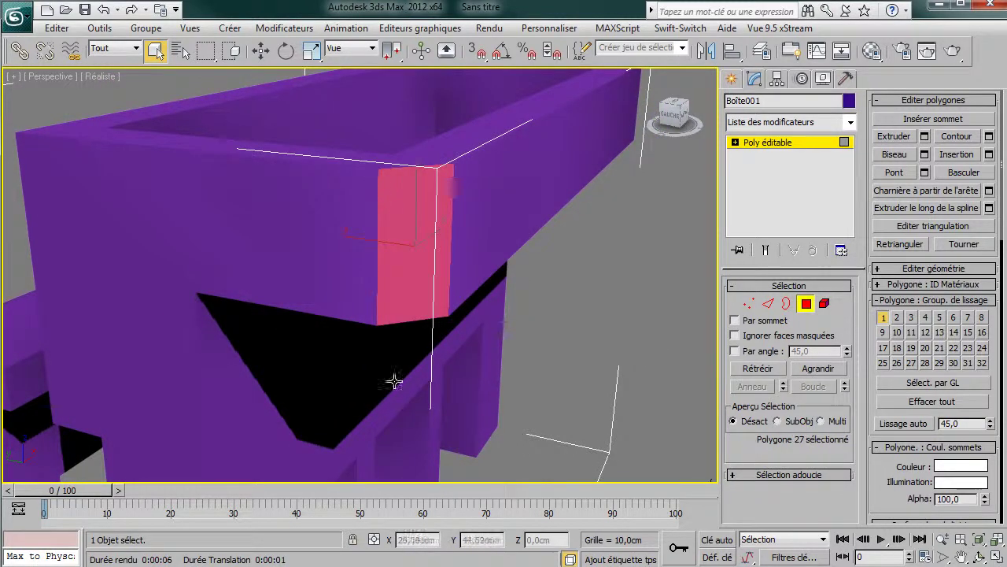
middle_click_drag(606, 243, 56, 169, "alt")
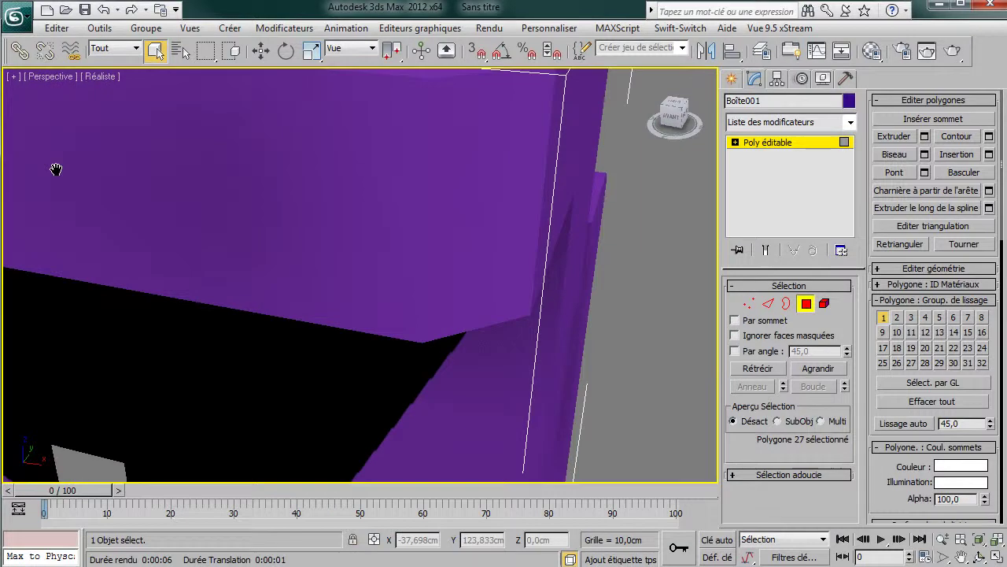
left_click(455, 262, "ctrl")
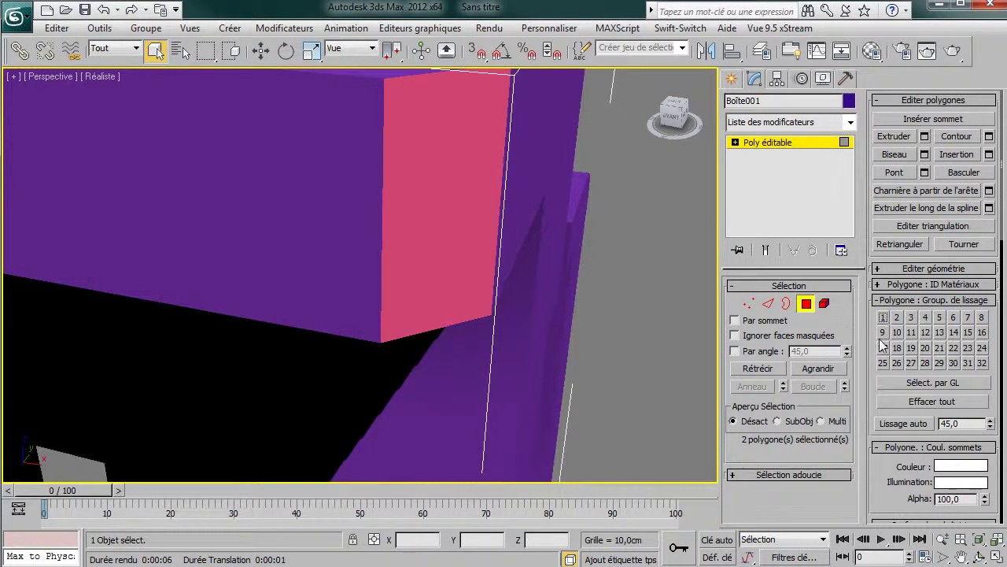
key("F2")
left_click(569, 349)
Leave polygon editing and delete the entire purple model from the scene
scroll(569, 348, "down", 5)
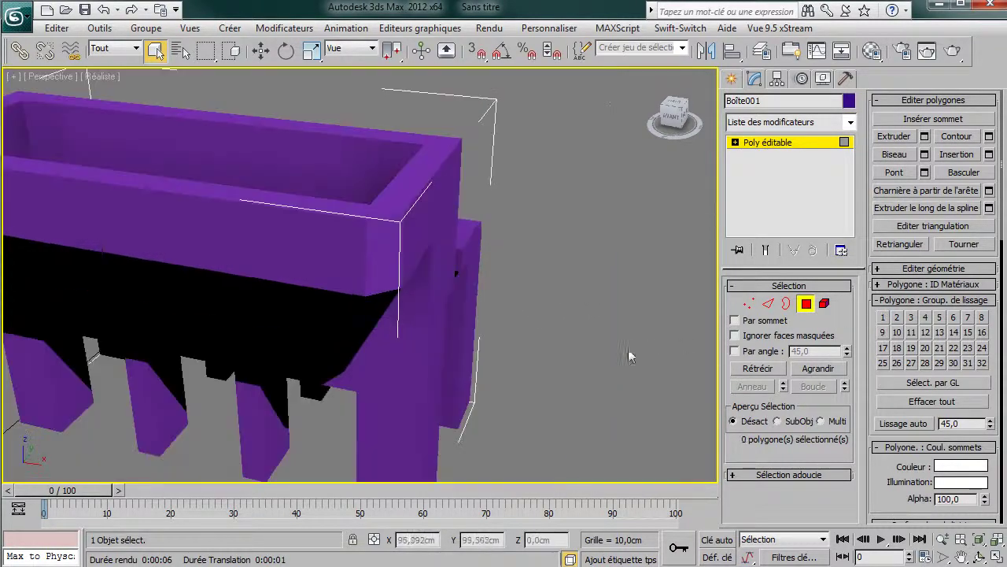
mouse_move(262, 254)
middle_mouse_down()
mouse_move(371, 265)
mouse_move(551, 260)
mouse_move(277, 248)
middle_mouse_up()
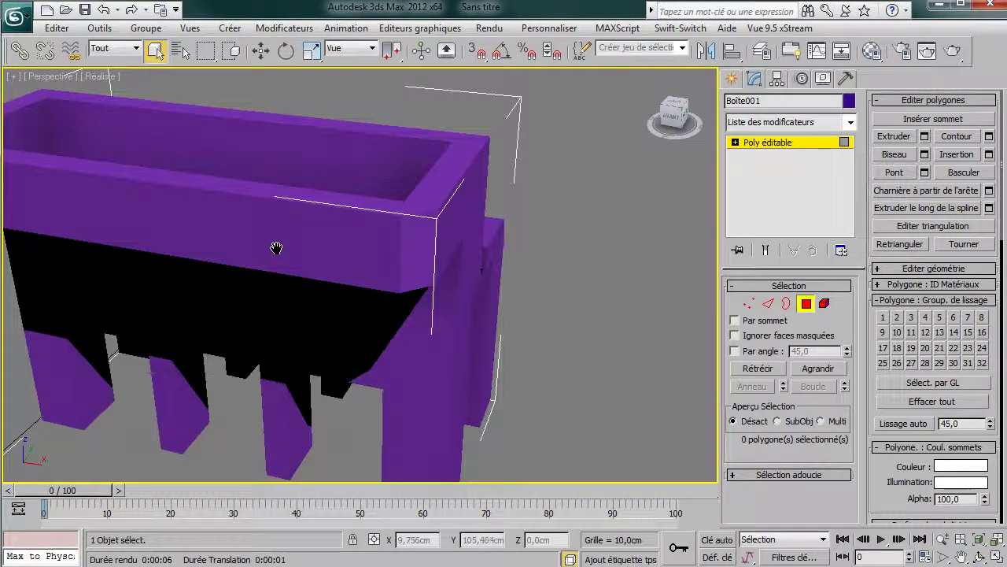
scroll(315, 192, "up", 4)
middle_click_drag(580, 294, 394, 277)
left_click(807, 304)
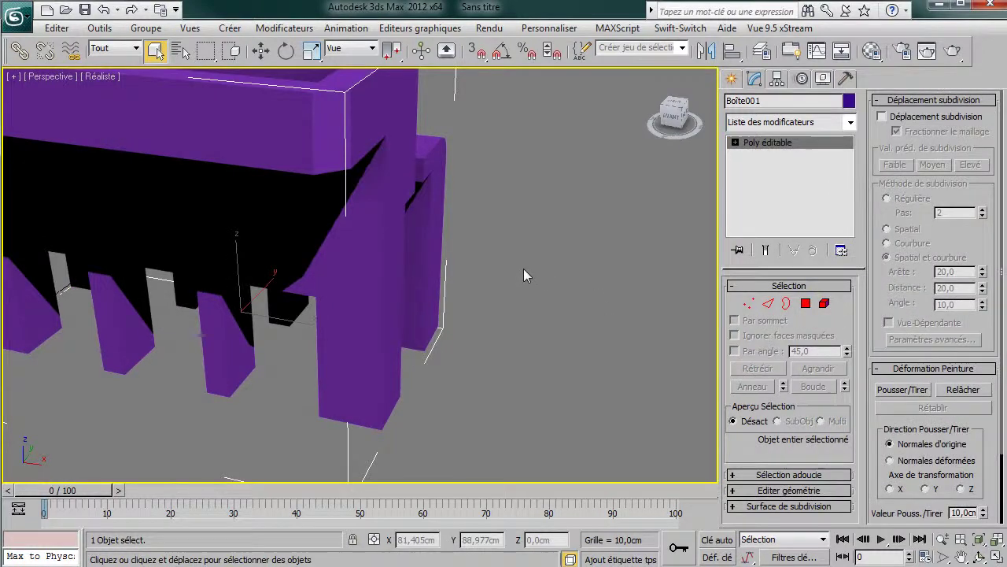
key("Delete")
scroll(551, 264, "down", 5)
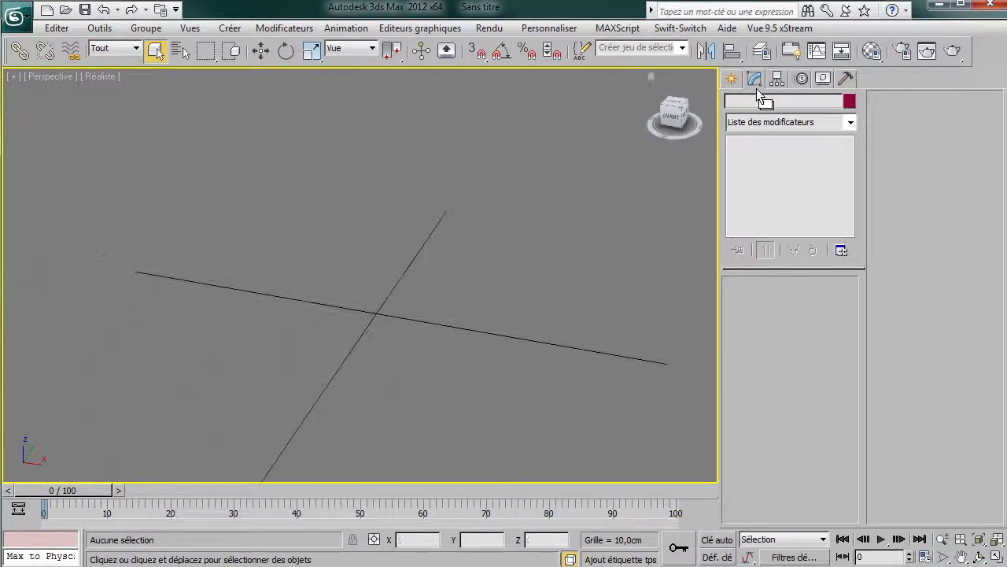
Create a standard primitive box about 71 cm long, 33.8 cm wide and 41.7 cm high near the grid origin
left_click(732, 78)
left_click(756, 126)
left_click(751, 139)
left_click(758, 180)
mouse_move(359, 247)
left_mouse_down()
mouse_move(353, 382)
mouse_move(402, 399)
left_mouse_up()
left_click(400, 259)
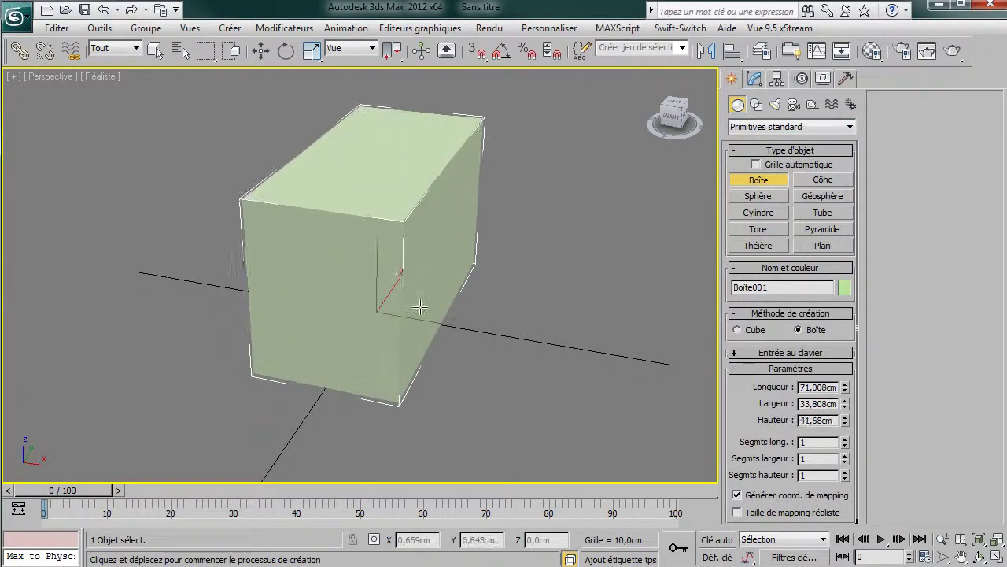
Finish box creation and convert the box to an editable poly
right_click(454, 216)
right_click(452, 266)
mouse_move(577, 406)
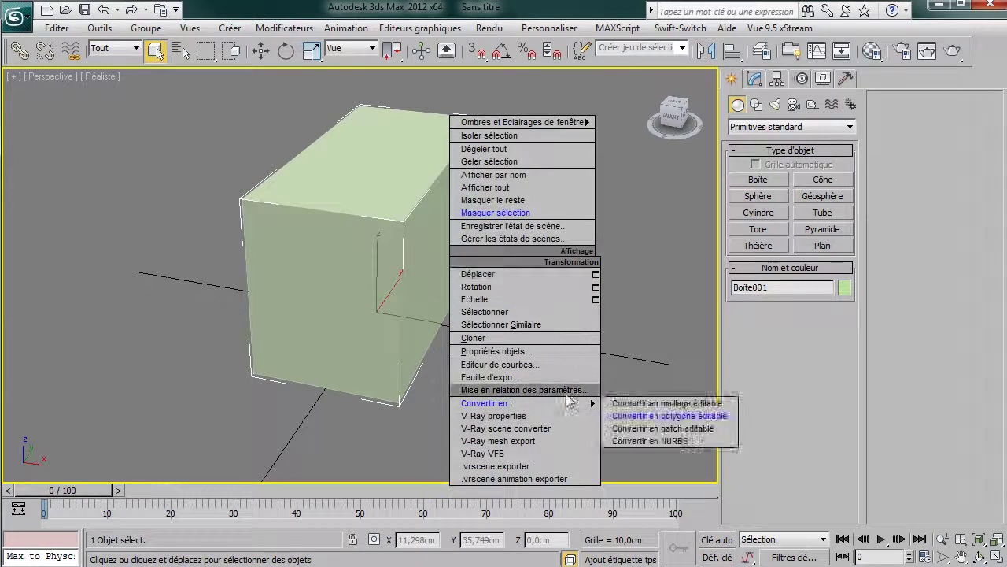
left_click(659, 416)
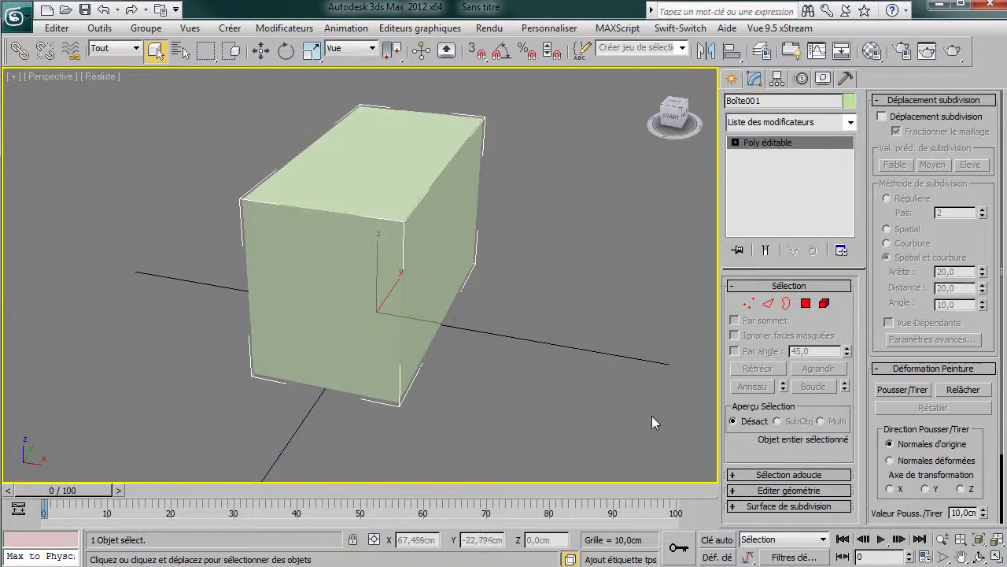
Inspect the smoothing group of the box's top, long side and short end polygons, and leave polygon editing
middle_click_drag(546, 339, 488, 294, "alt")
left_click(804, 304)
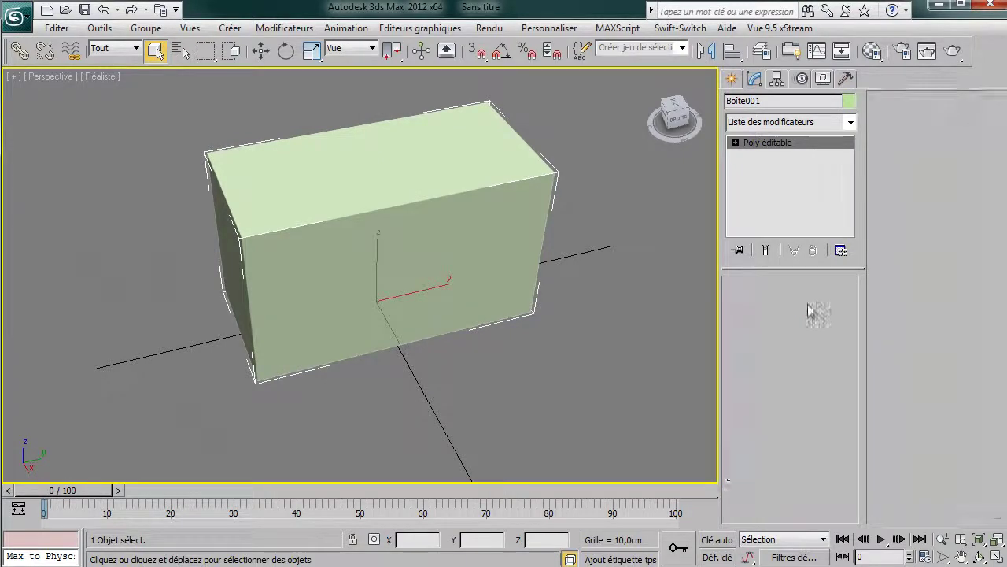
left_click(369, 173)
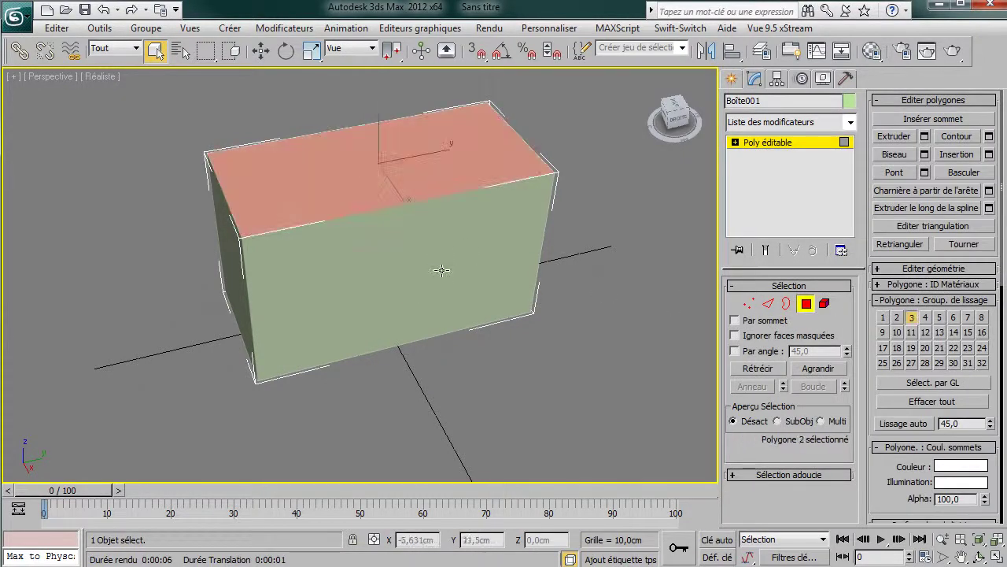
left_click(436, 257)
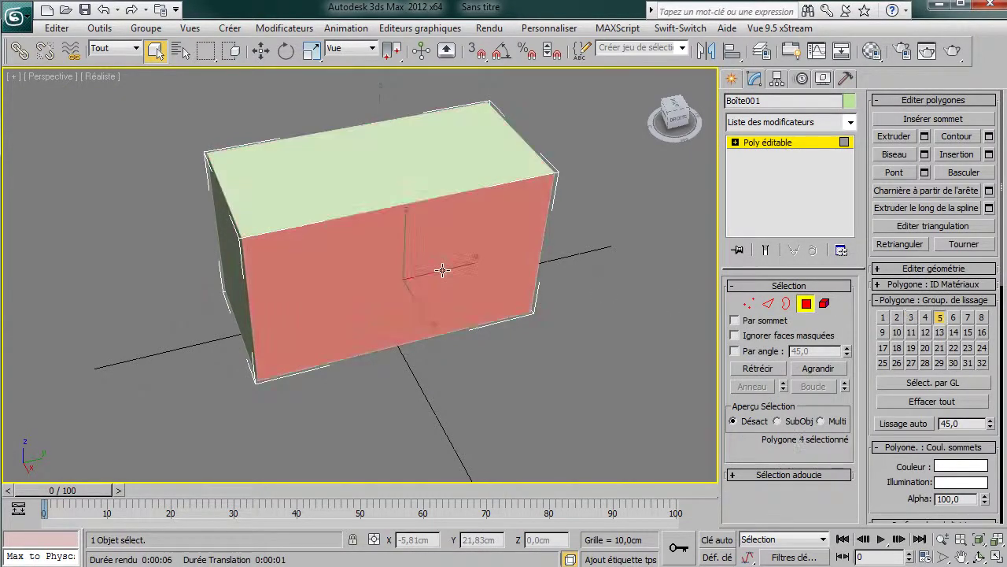
left_click(218, 251)
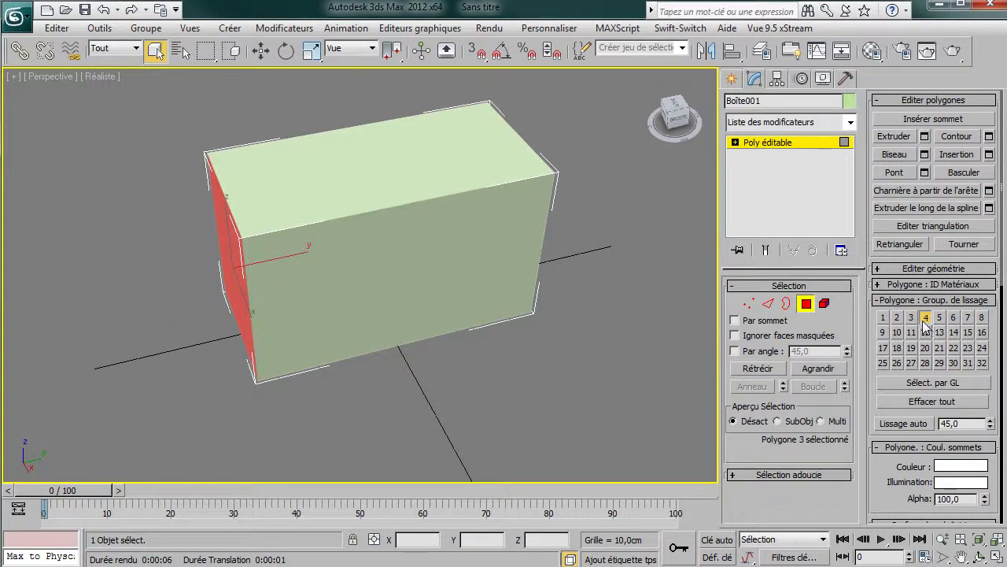
left_click(768, 148)
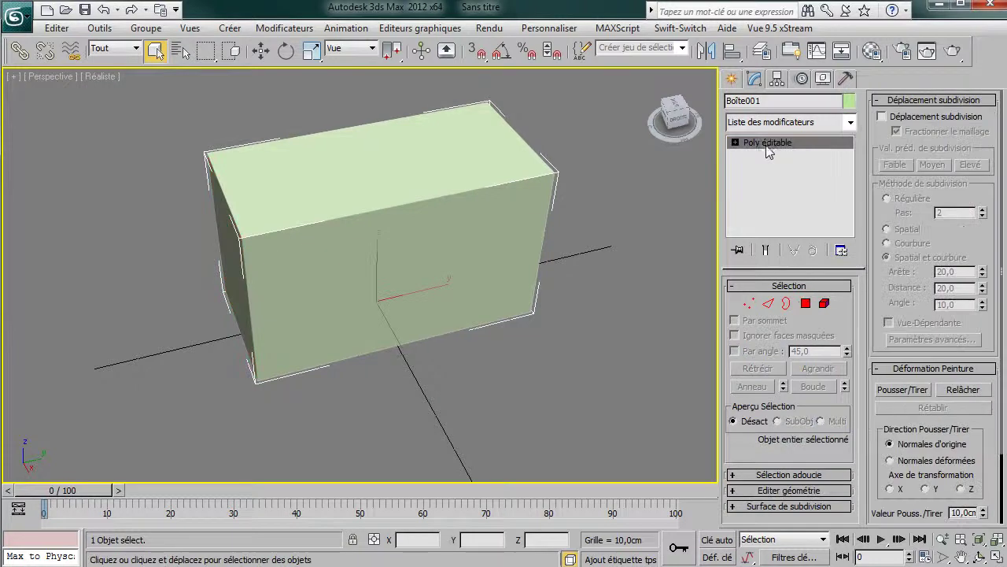
Add the Lissage rapide modifier to the box
left_click(849, 122)
left_click_drag(857, 179, 851, 417)
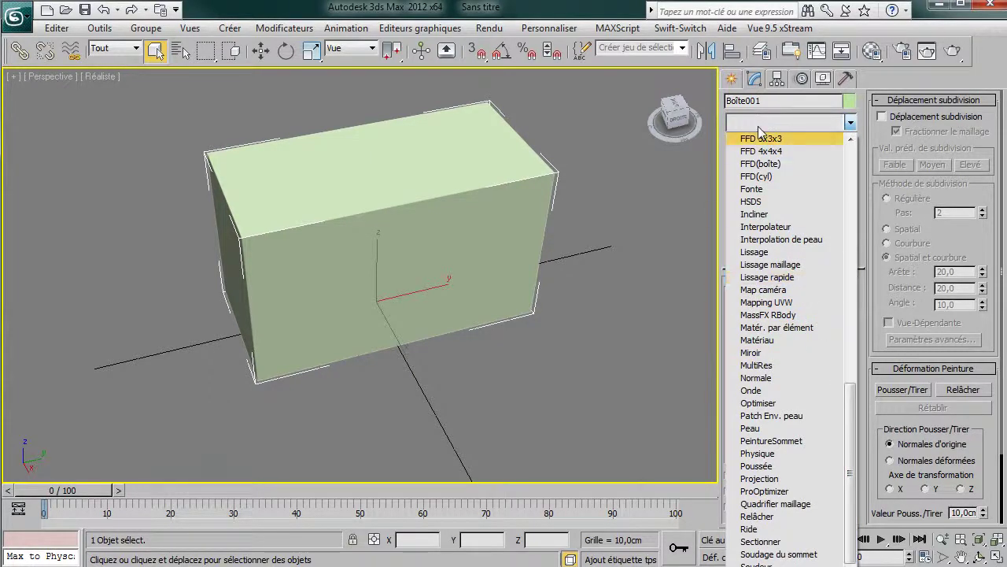
left_click(818, 123)
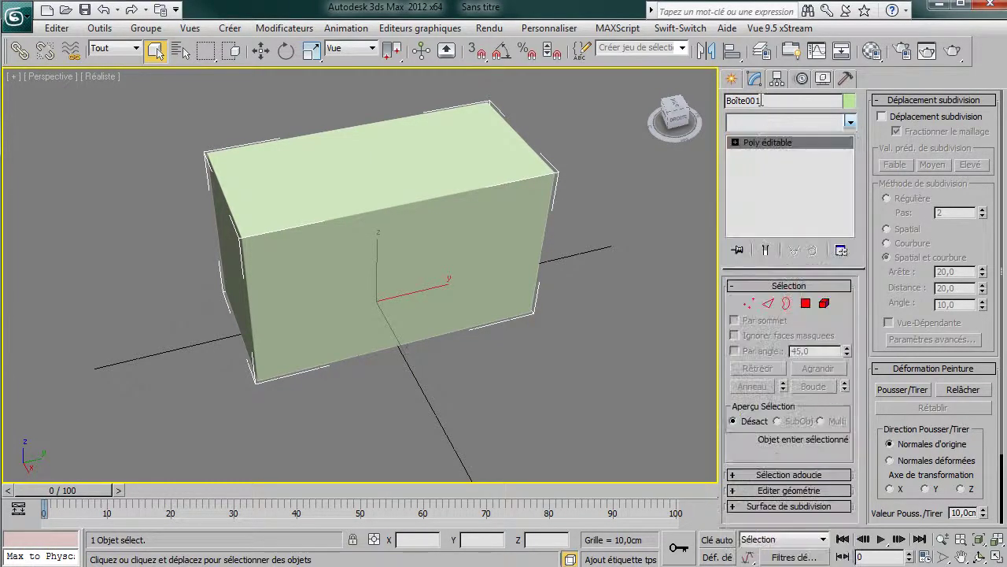
left_click(795, 123)
key("l")
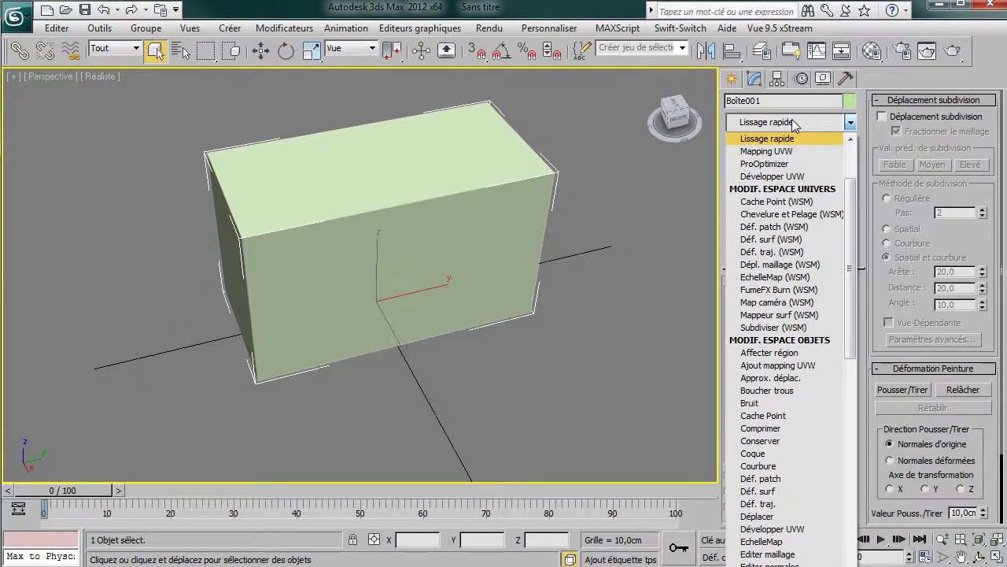
key("Return")
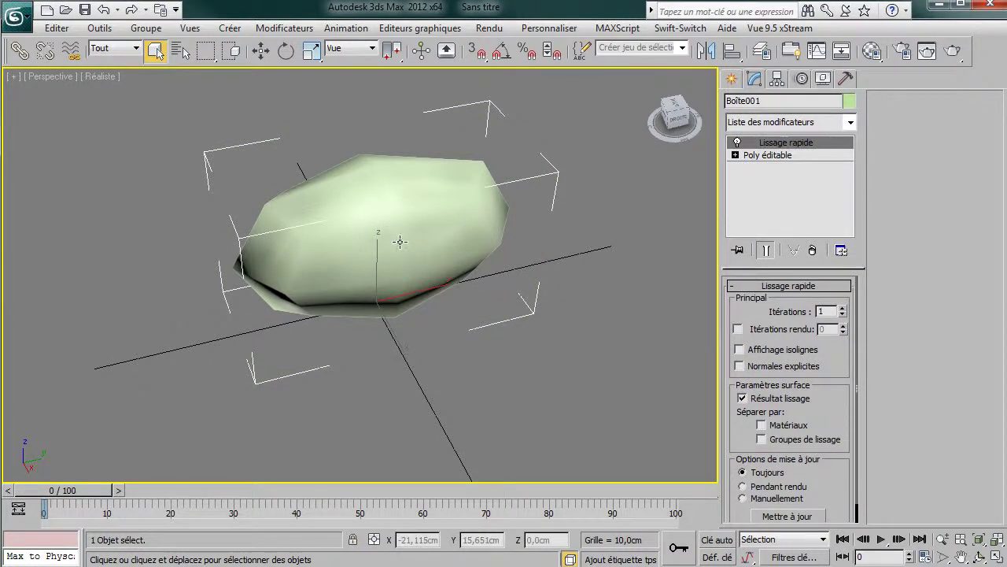
Show edged faces in the perspective view and set the Lissage rapide iterations to 3
middle_click_drag(400, 247, 472, 184, "alt")
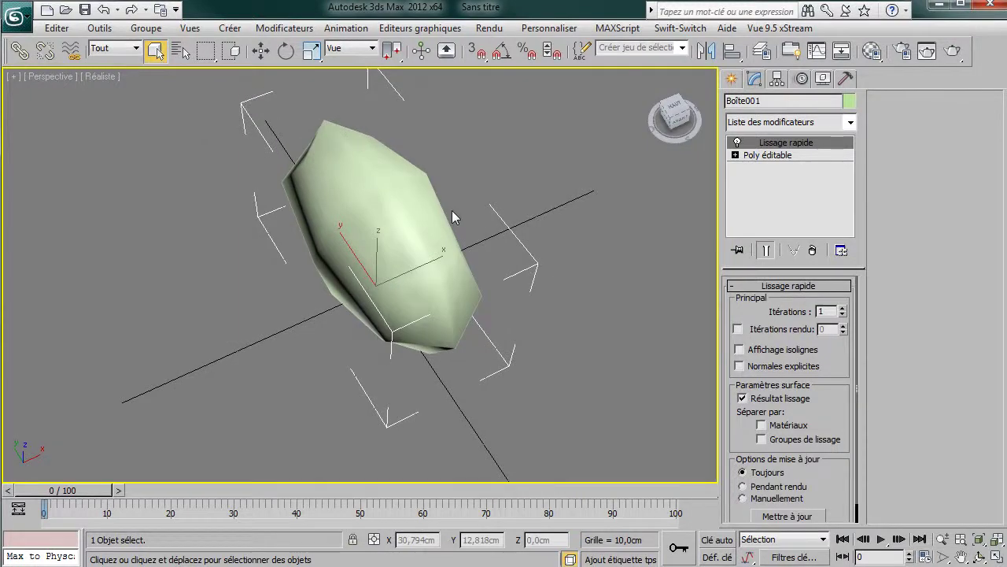
key("F4")
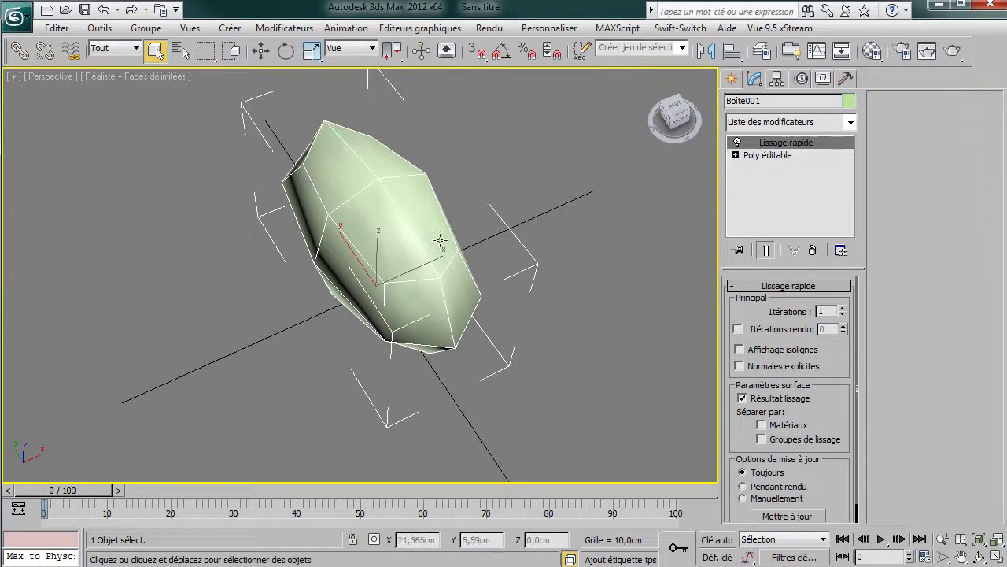
middle_click_drag(441, 209, 369, 214, "alt")
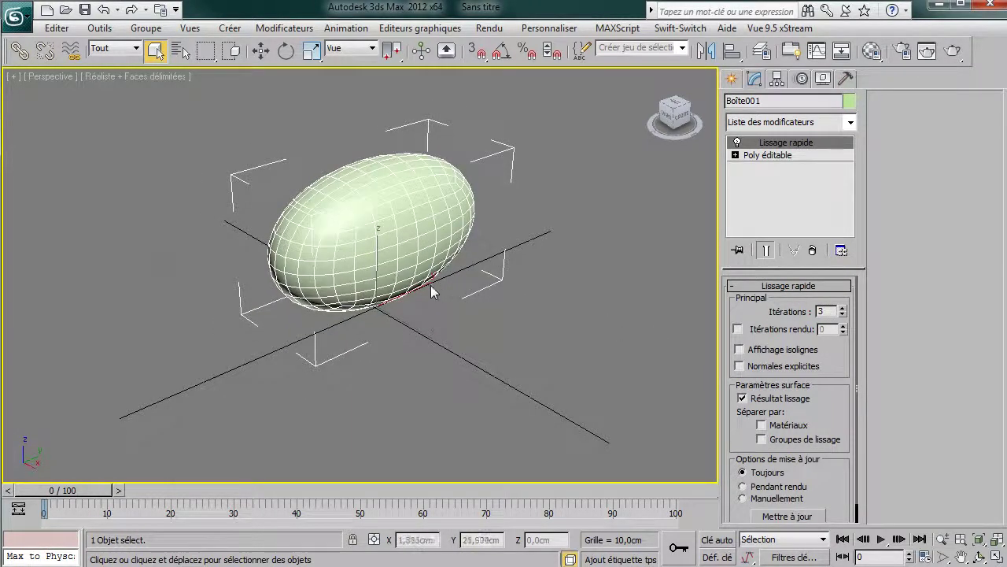
scroll(445, 307, "up", 4)
middle_click_drag(448, 321, 437, 342)
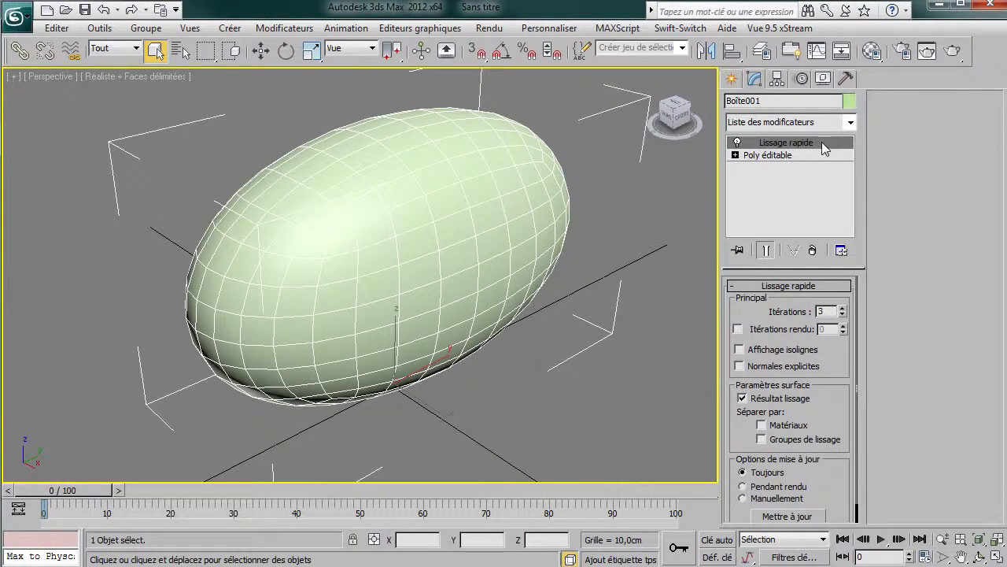
Separate the Lissage rapide surface by smoothing groups, and show the end result while at the editable poly level
left_click(761, 439)
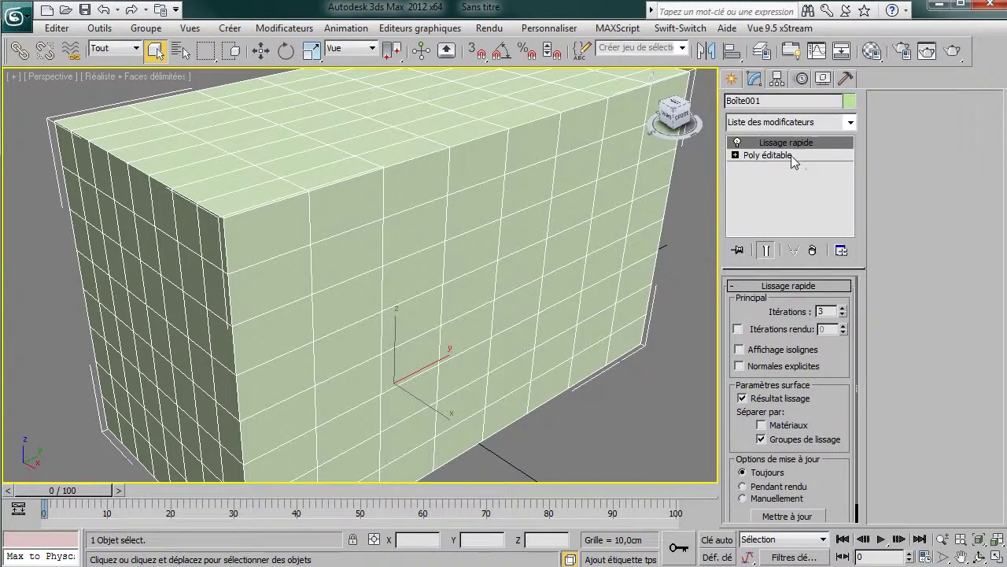
left_click(766, 158)
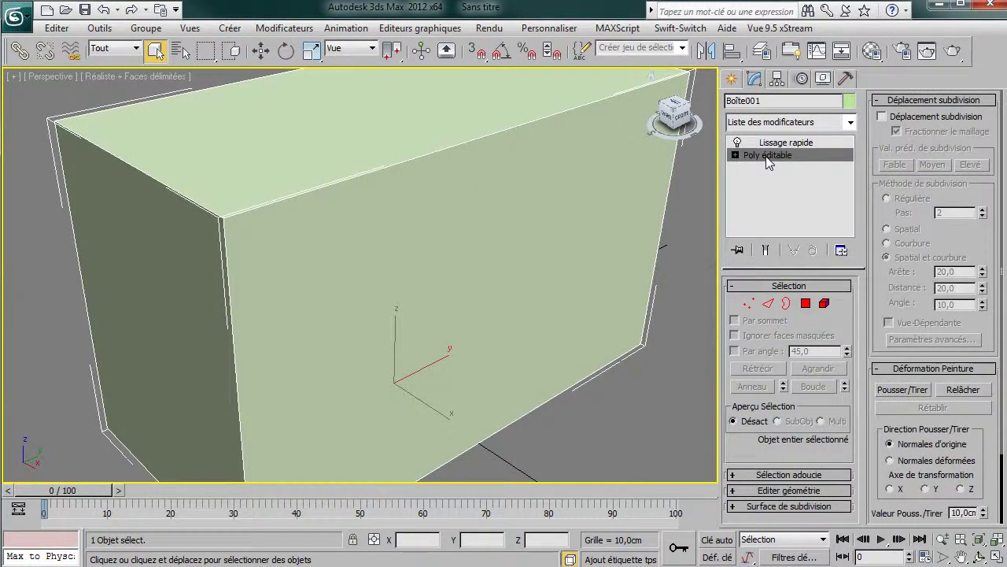
left_click(765, 250)
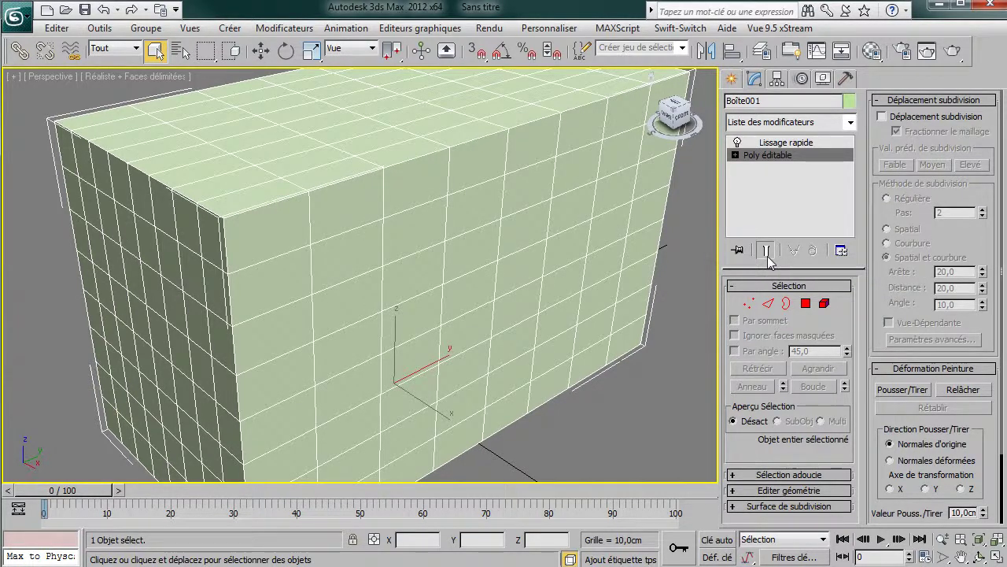
In polygon editing, move the box's near short end polygon from smoothing group 4 to group 3, shared with the top face
left_click(735, 155)
left_click(769, 206)
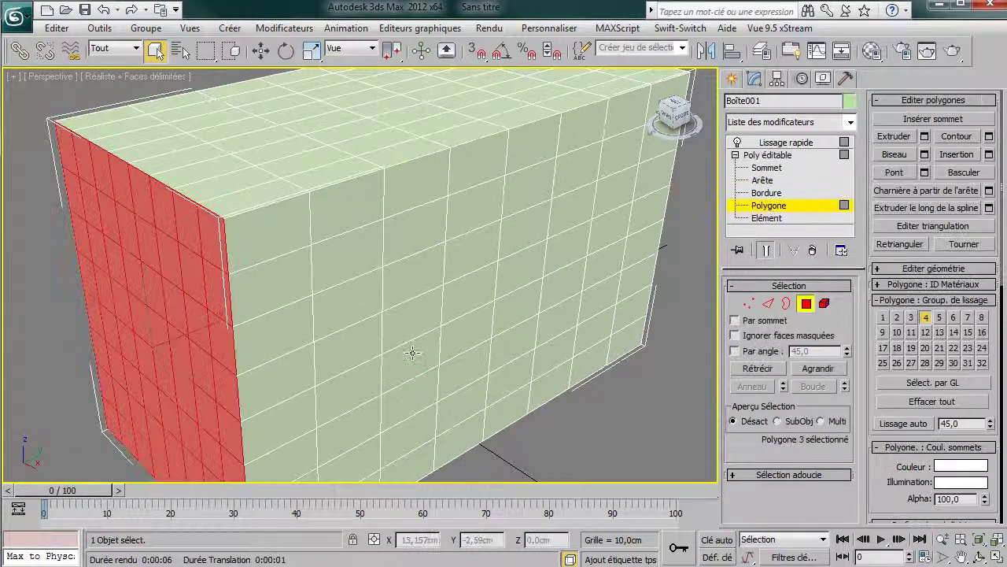
left_click(349, 153)
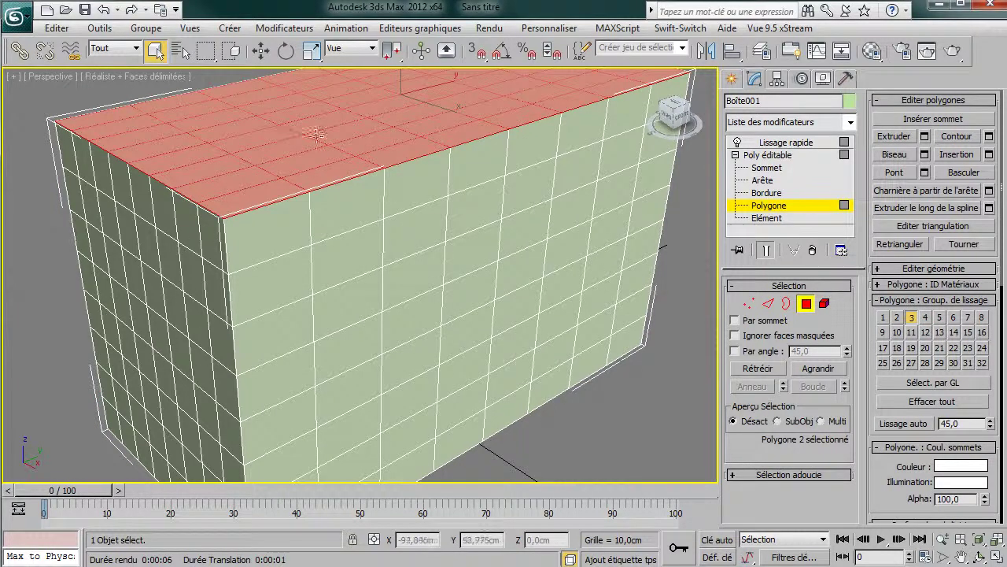
left_click(169, 283)
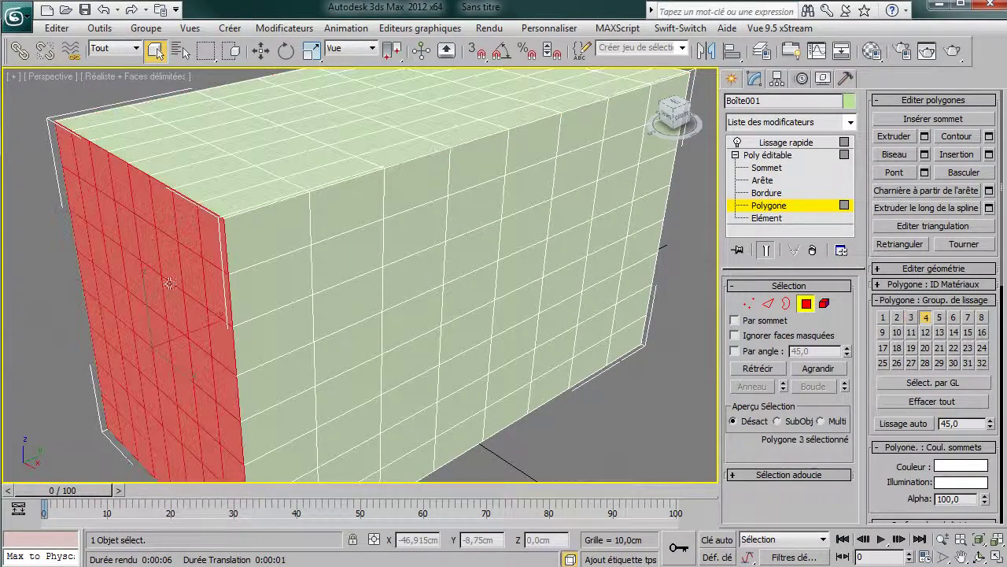
left_click(926, 319)
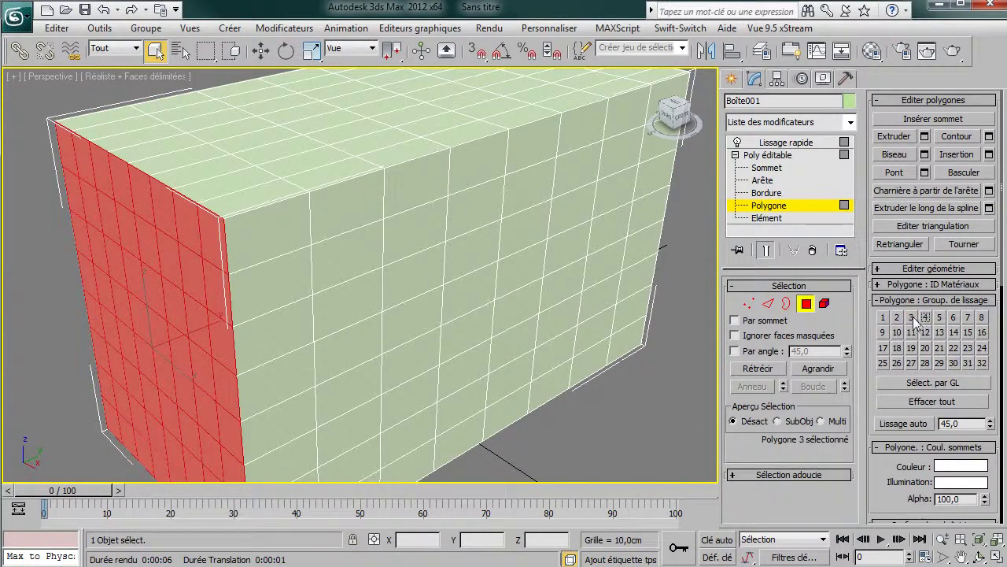
left_click(912, 318)
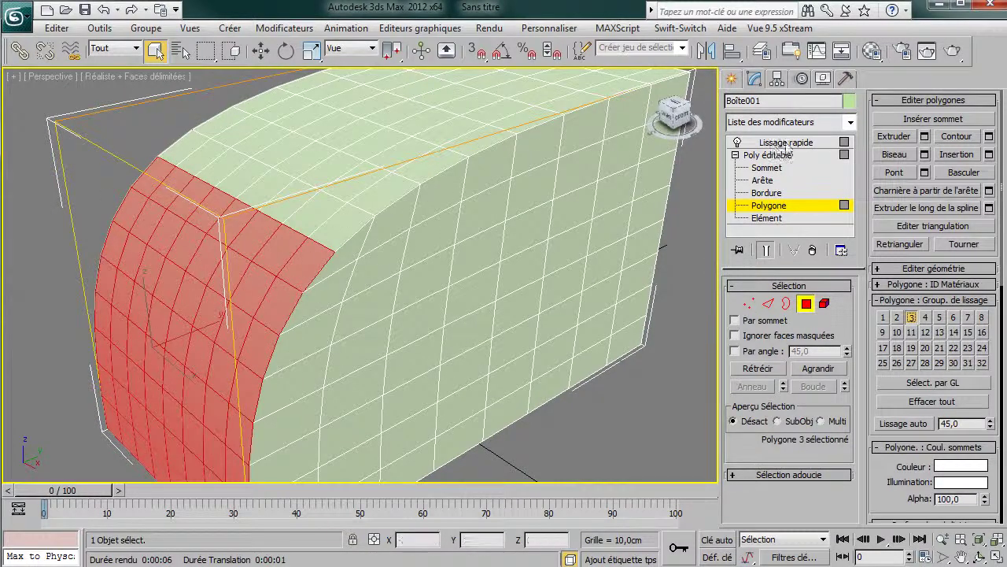
Select the bottom polygon of the box and add it to smoothing group 3
scroll(432, 315, "down", 5)
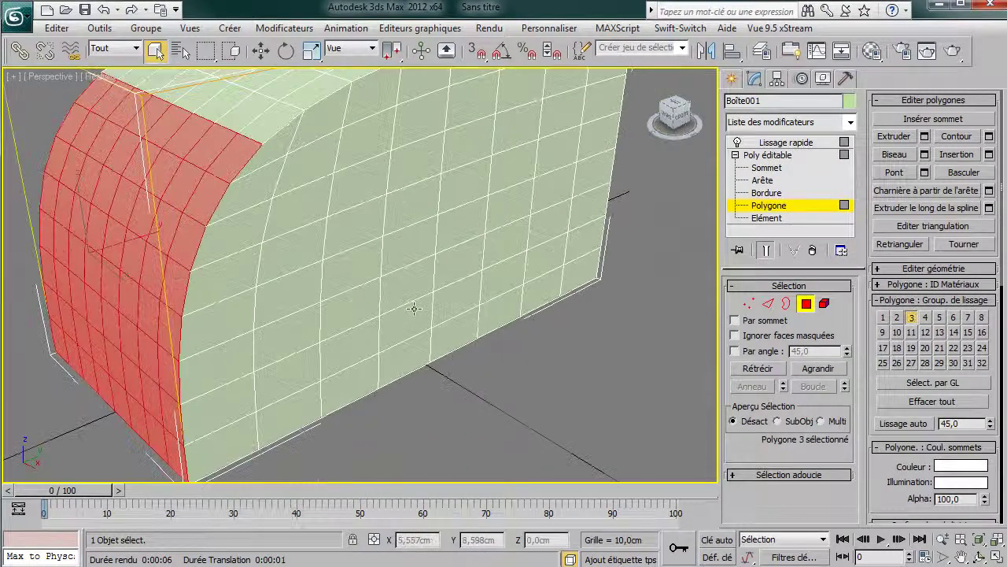
middle_click_drag(526, 277, 388, 183, "alt")
left_click(362, 223)
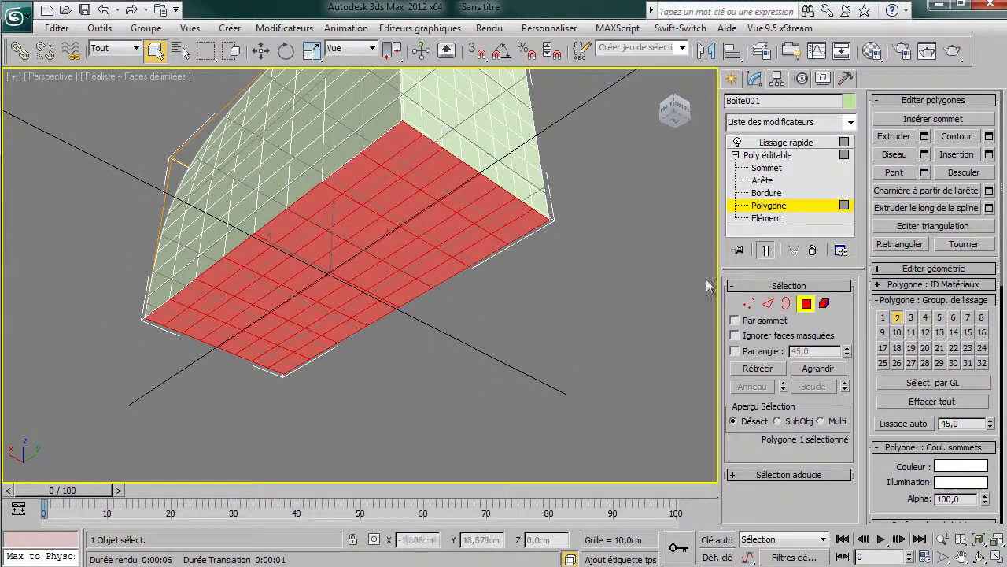
left_click(911, 317)
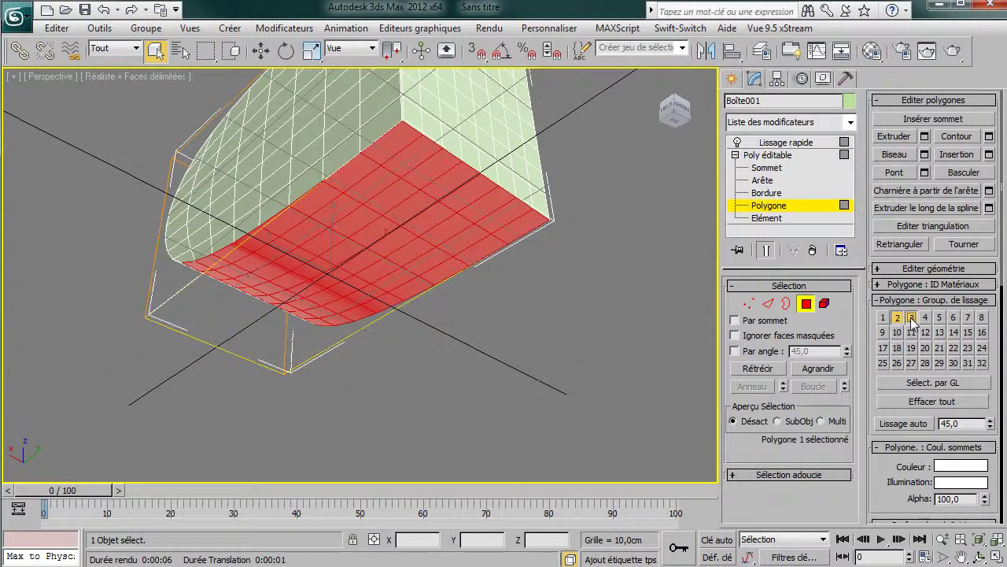
Select the flat short end polygon opposite the rounded end and add it to smoothing group 2, shared with the bottom face
left_click(467, 118)
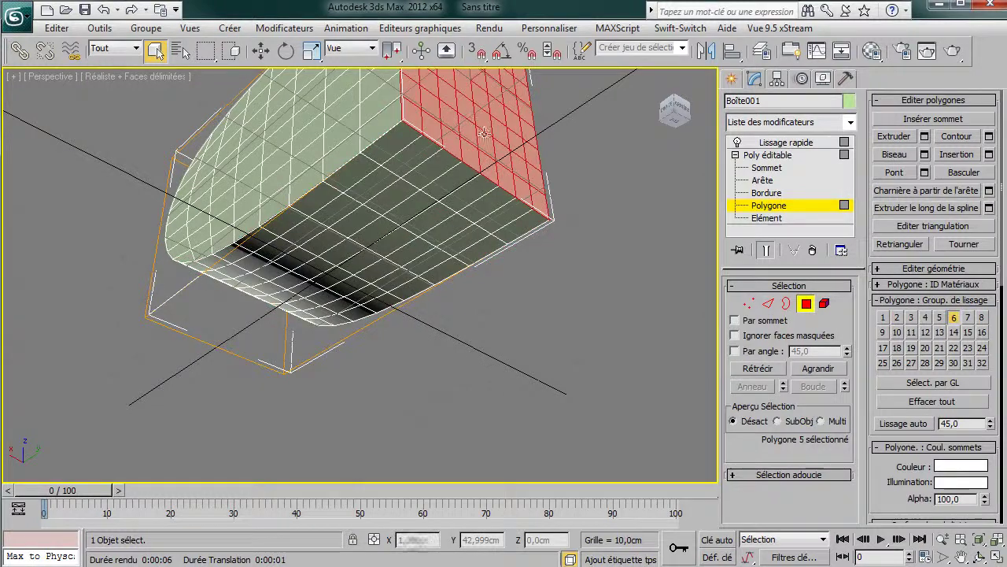
left_click(897, 317)
mouse_move(620, 284)
middle_mouse_down("alt")
mouse_move(600, 200)
mouse_move(627, 333)
mouse_move(652, 303)
mouse_move(670, 333)
mouse_move(580, 335)
mouse_move(555, 299)
mouse_move(441, 281)
mouse_move(250, 283)
mouse_move(347, 269)
middle_mouse_up("alt")
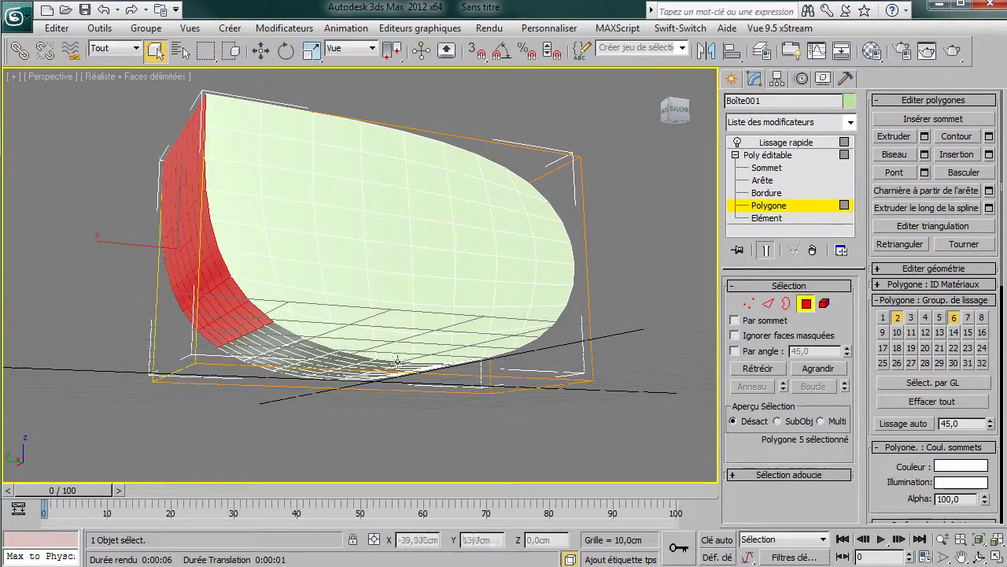
Select the long side polygon in smoothing group 7 and add it to group 3 as well, and check the rounded shape from several angles
middle_click_drag(465, 245, 356, 268, "alt")
scroll(416, 270, "down", 5)
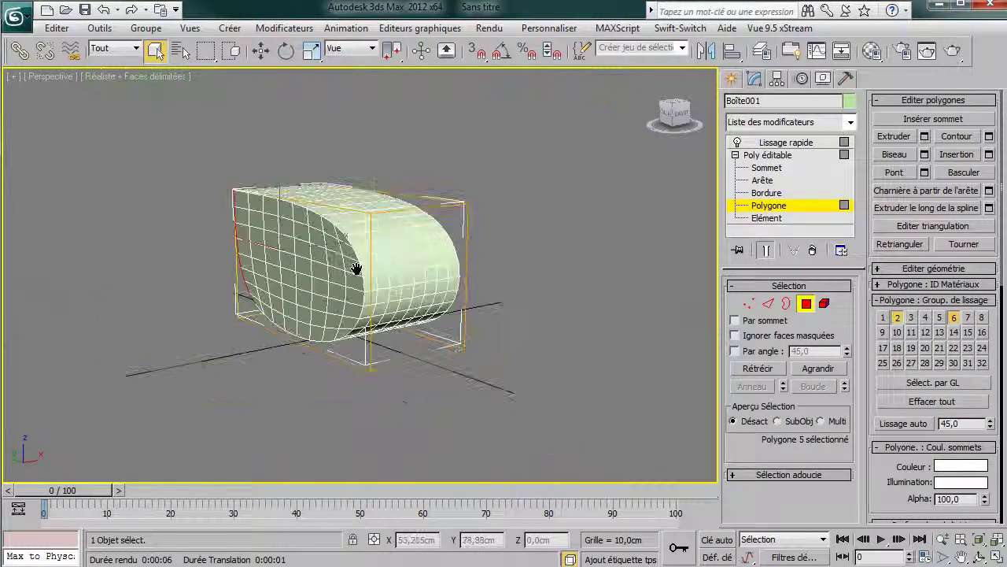
scroll(416, 277, "up", 6)
middle_click_drag(417, 277, 534, 309, "alt")
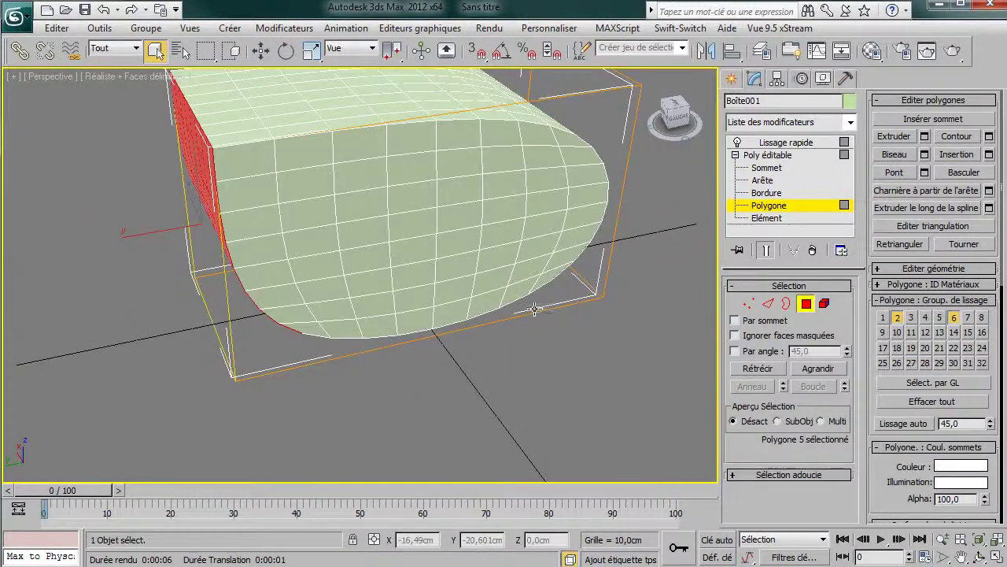
left_click(351, 216)
middle_click_drag(531, 246, 592, 252, "alt")
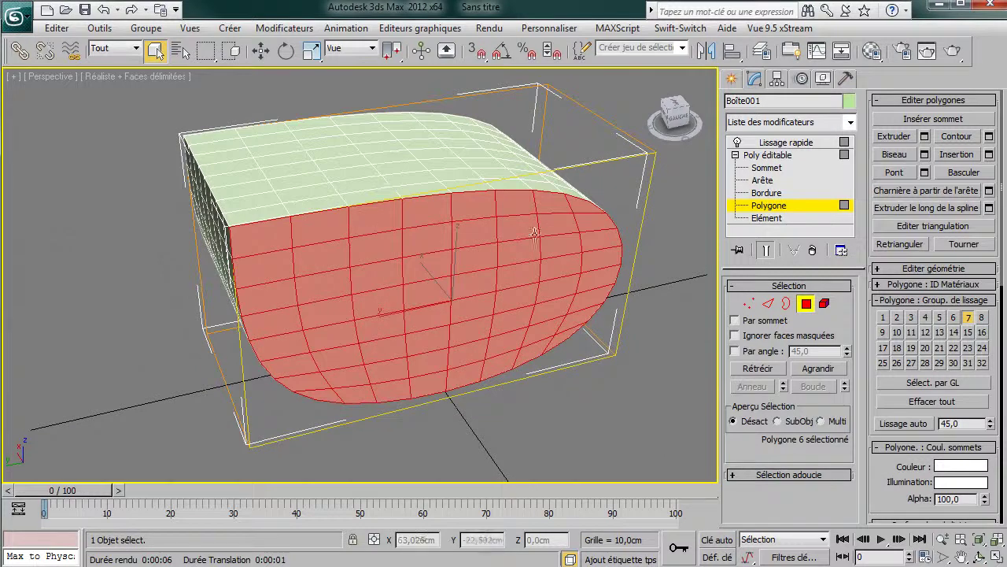
left_click(914, 317)
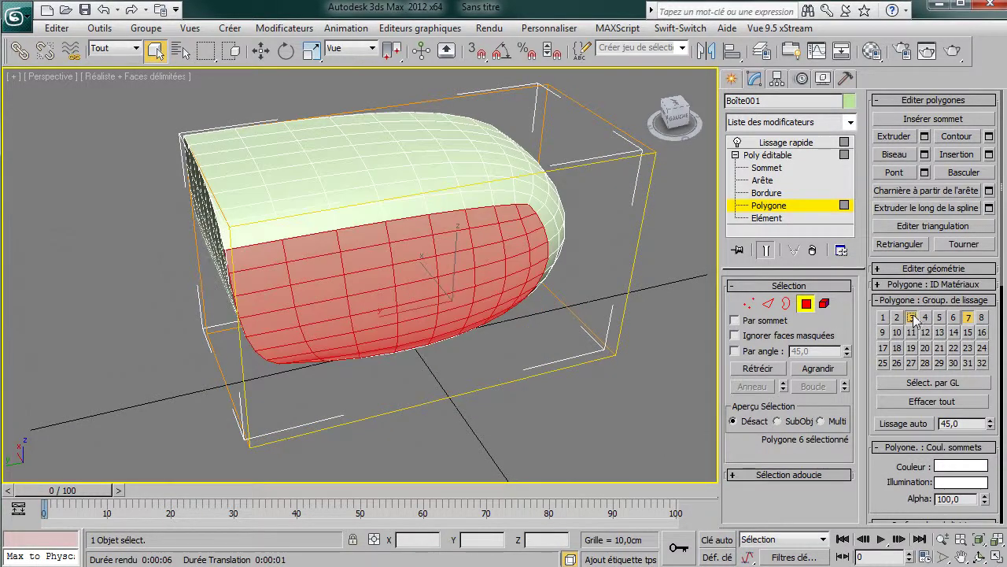
middle_click_drag(574, 276, 600, 315, "alt")
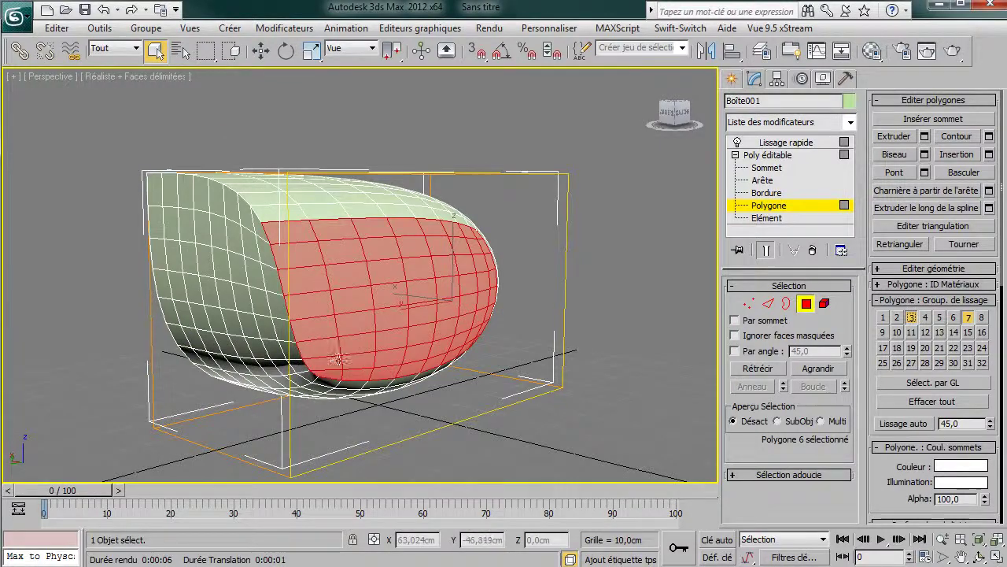
middle_click_drag(319, 334, 319, 394, "alt")
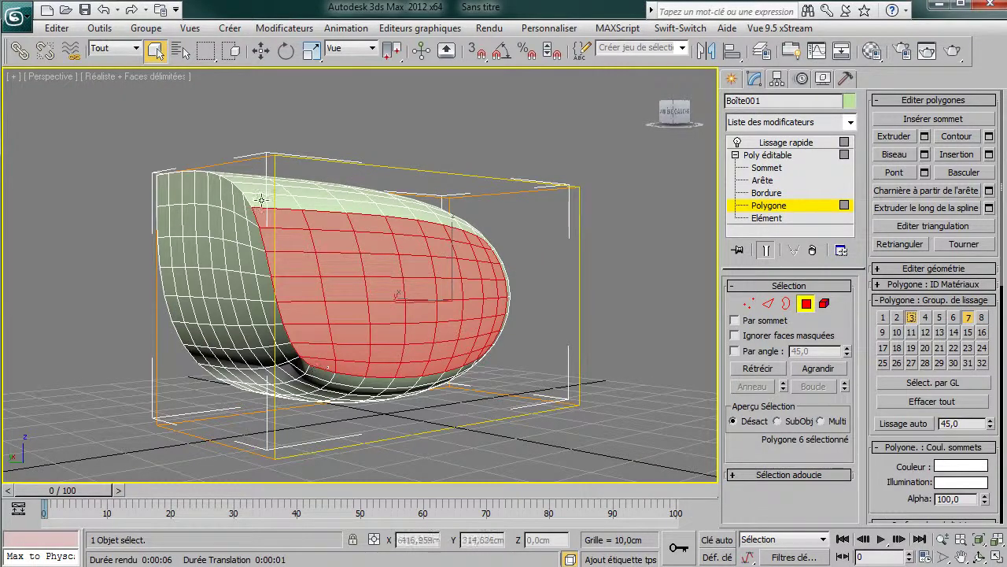
Select the opposite long side polygon, add it to smoothing group 2, and check the shape with the Lissage rapide modifier active
middle_click_drag(308, 321, 402, 289, "alt")
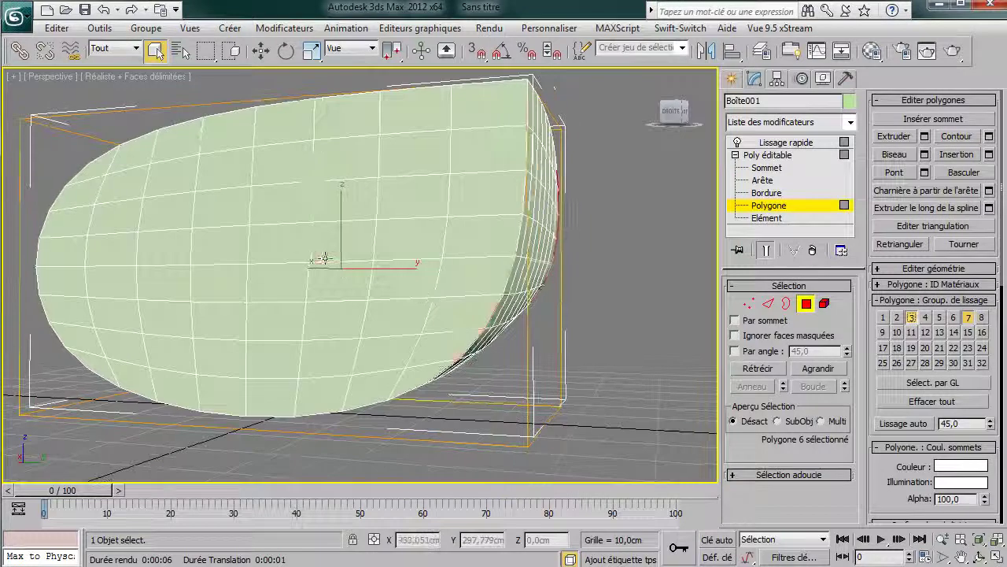
left_click(324, 258)
left_click(897, 317)
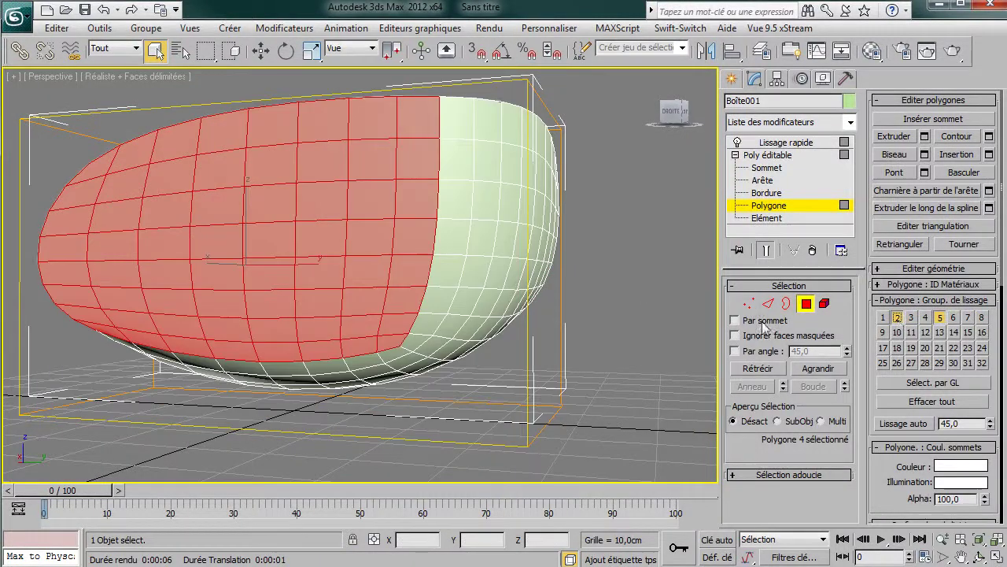
middle_click_drag(517, 265, 623, 265, "alt")
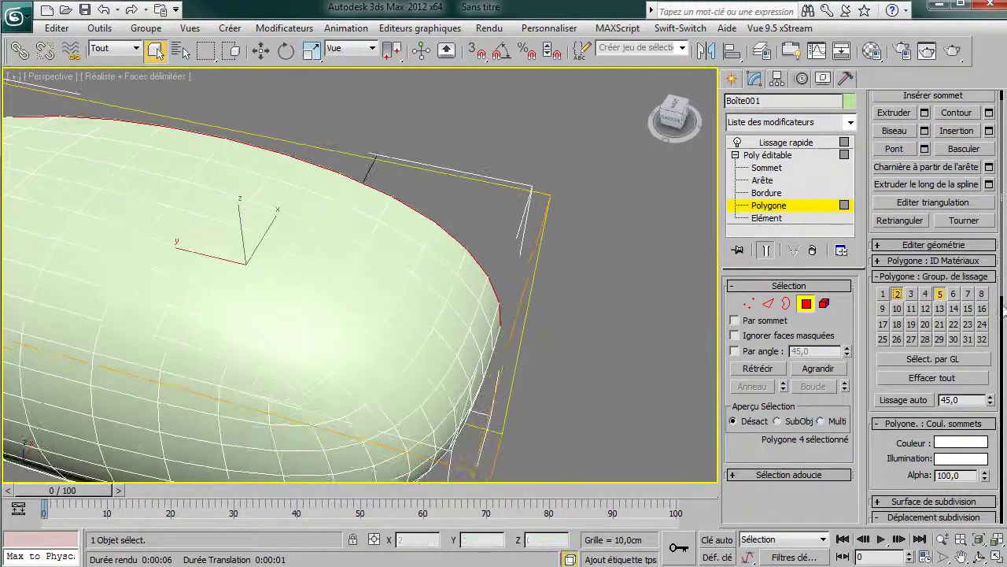
left_click(787, 143)
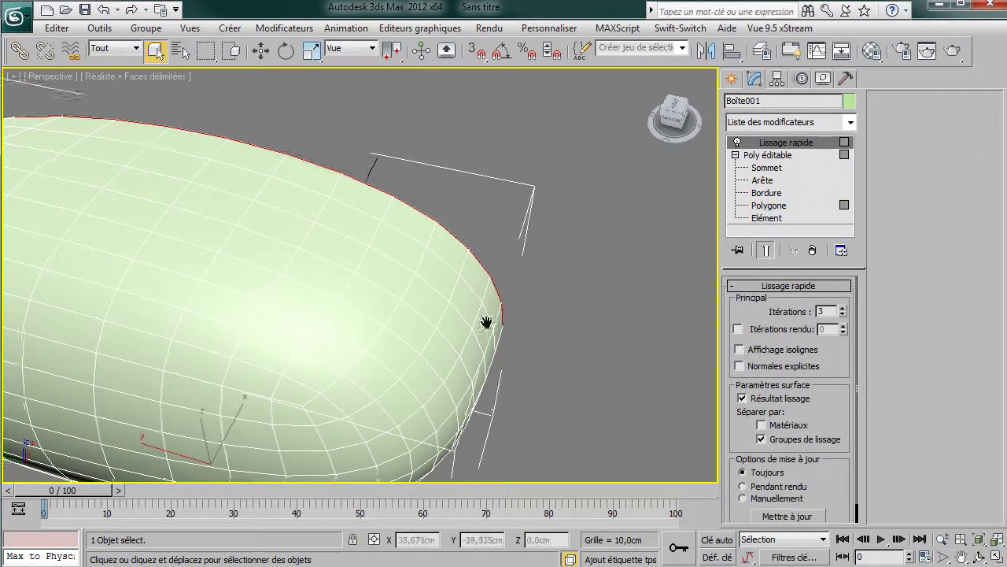
scroll(487, 321, "down", 8)
scroll(373, 296, "up", 3)
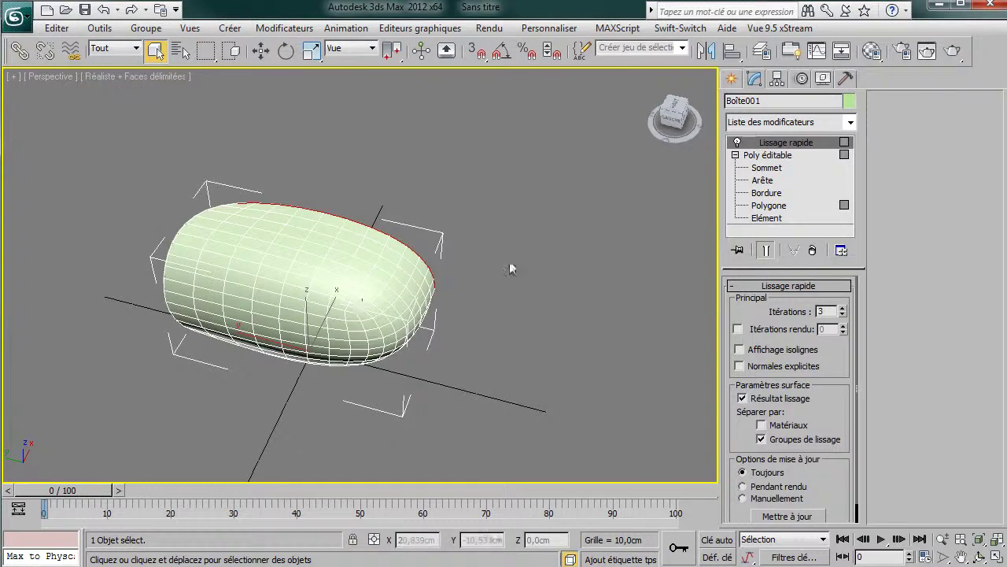
middle_click_drag(496, 250, 334, 230, "alt")
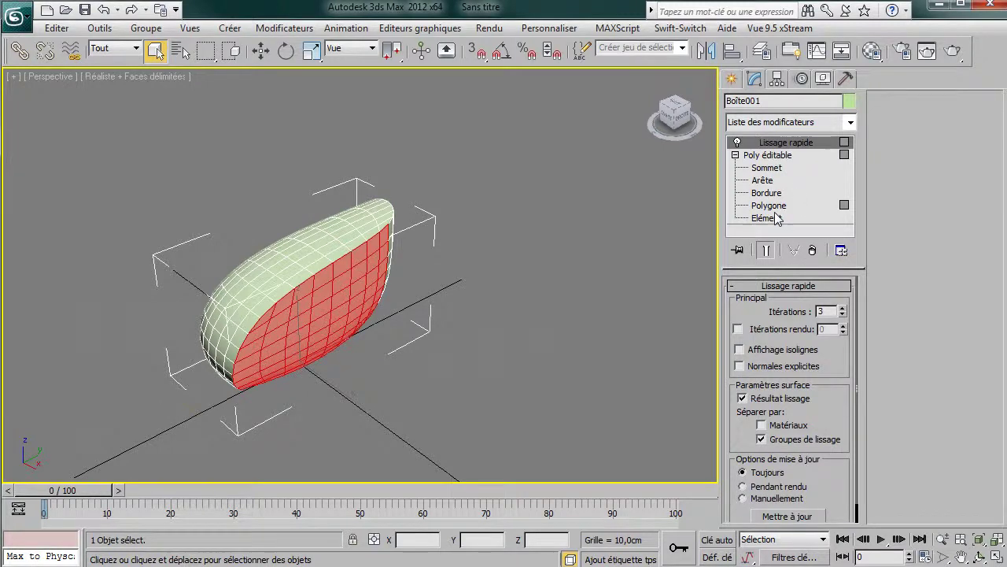
Remove the selected long side polygon from smoothing group 2 and delete the Lissage rapide modifier from the box
left_click(773, 206)
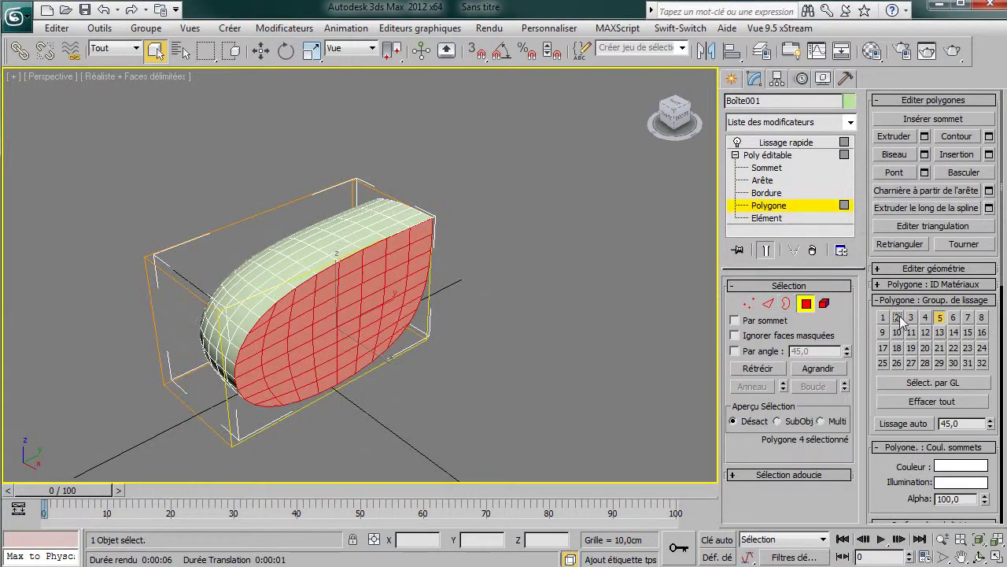
middle_click_drag(511, 268, 713, 271, "alt")
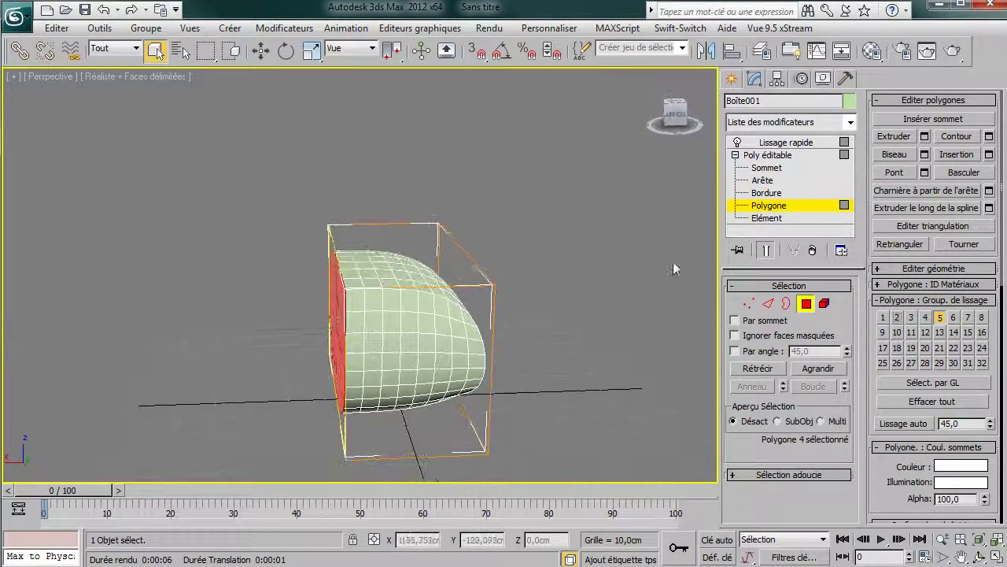
left_click(779, 143)
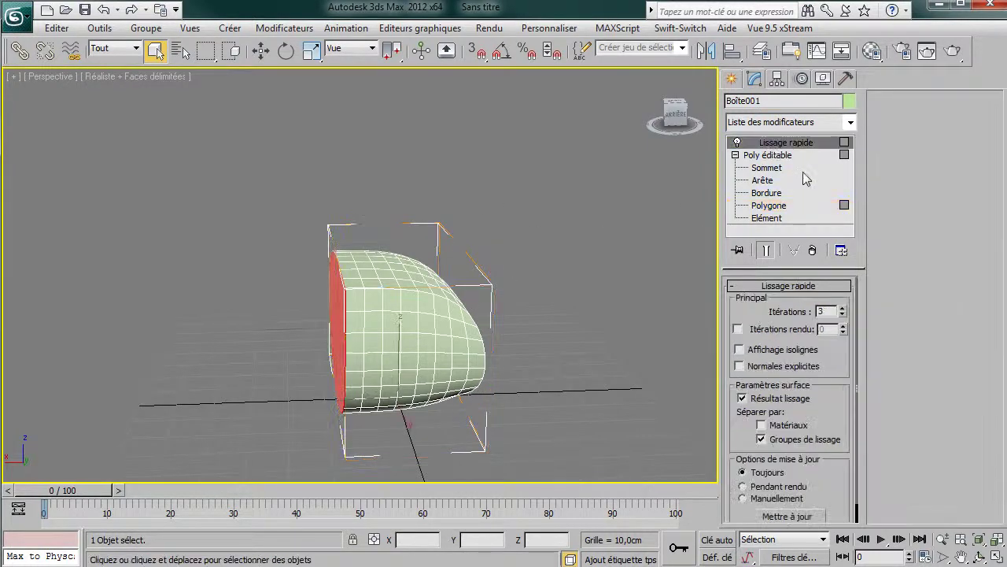
left_click(812, 250)
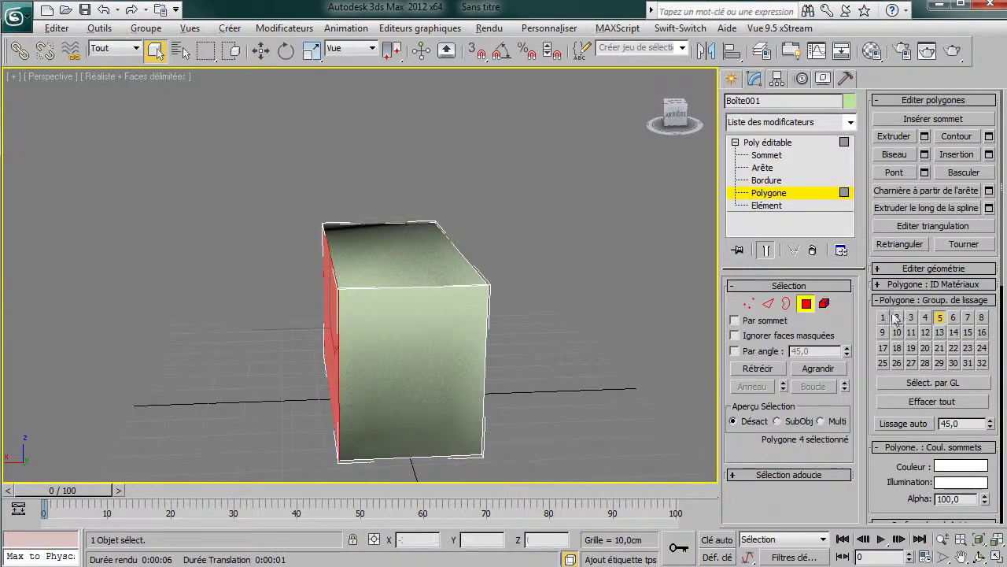
Select all six polygons of the box, apply Lissage auto with a 45,0 threshold, and clear the selection
left_click(903, 423)
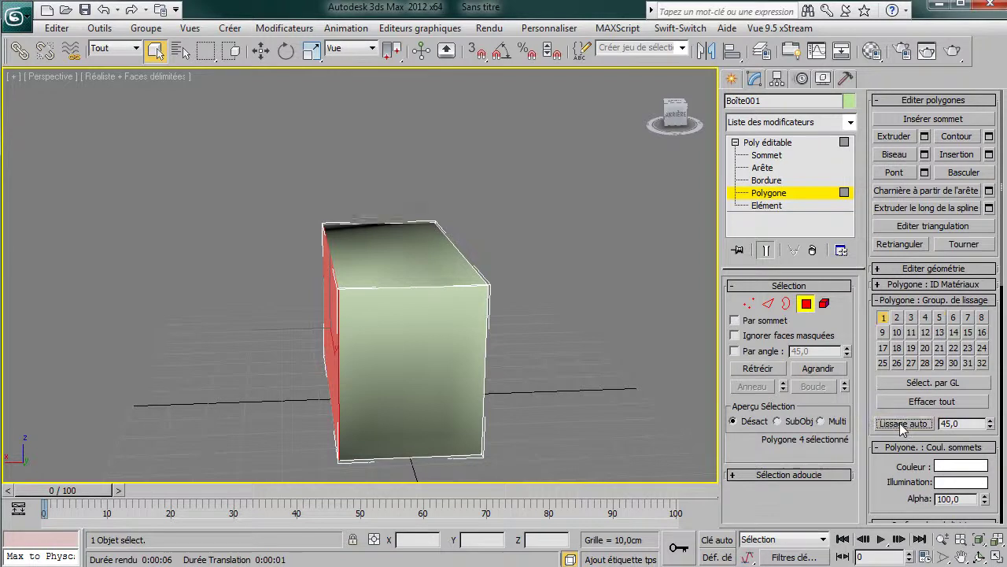
middle_click_drag(620, 378, 733, 337, "alt")
left_click_drag(85, 185, 488, 406)
left_click(903, 424)
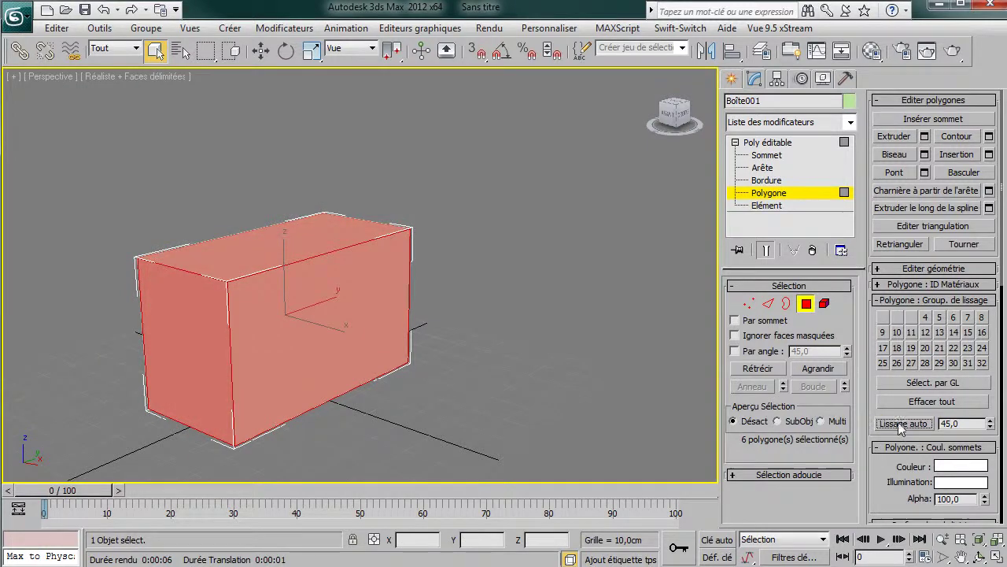
left_click(426, 356)
middle_click_drag(425, 356, 484, 341, "alt")
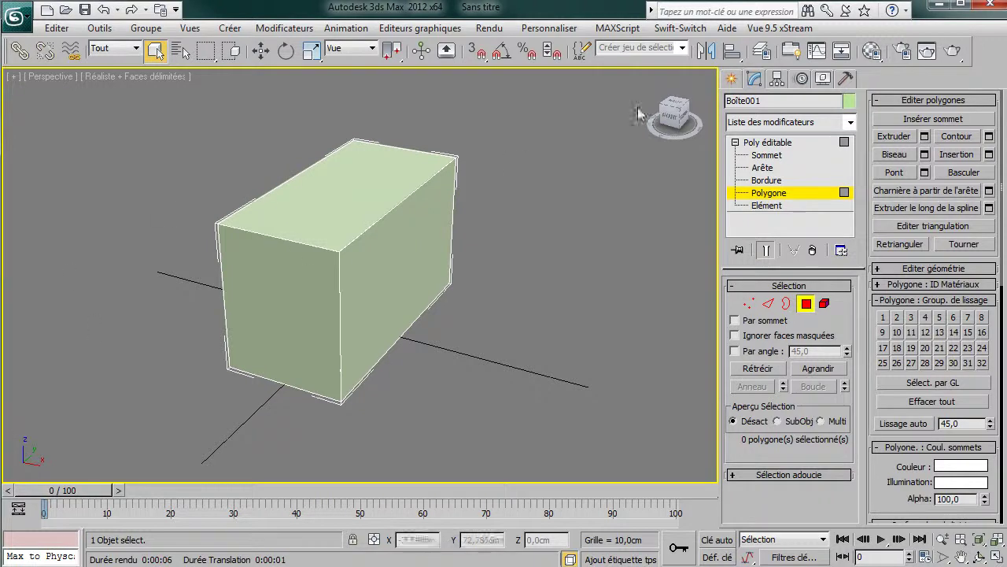
Open the material editor beside the box, select the top polygon and assign the 01 - Default material
key("m")
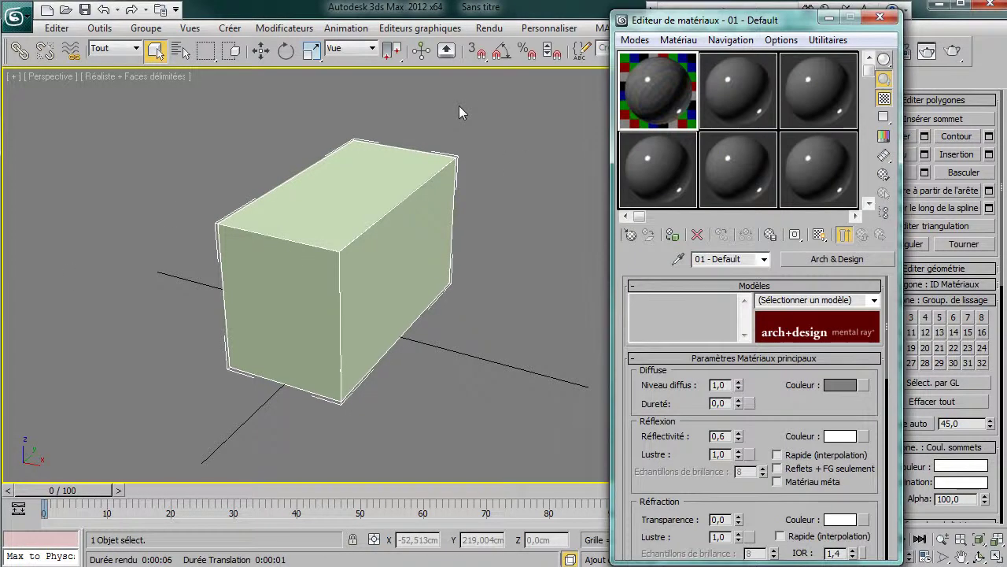
left_click_drag(746, 38, 135, 26)
middle_click_drag(458, 254, 601, 257)
left_click(442, 212)
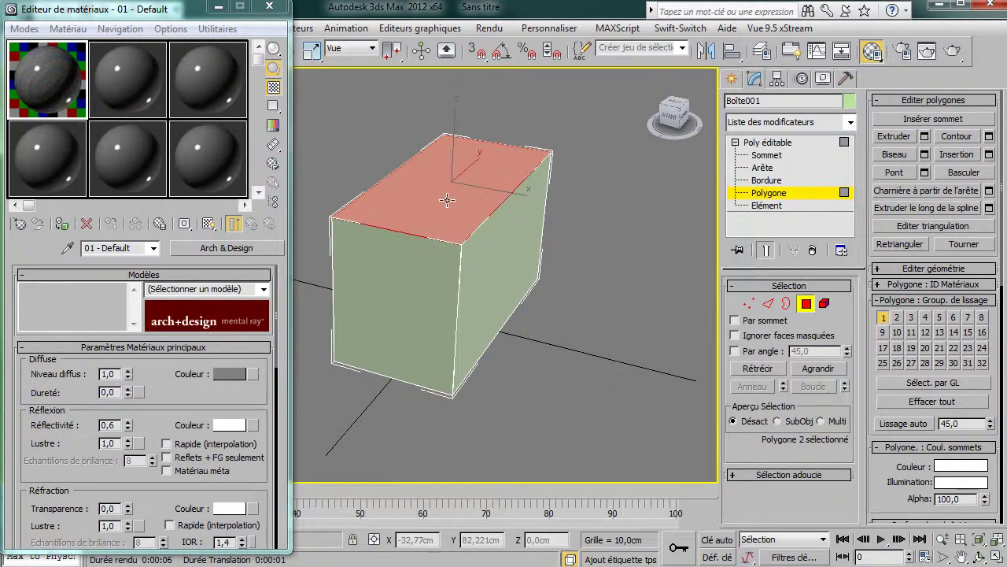
left_click_drag(54, 95, 422, 203)
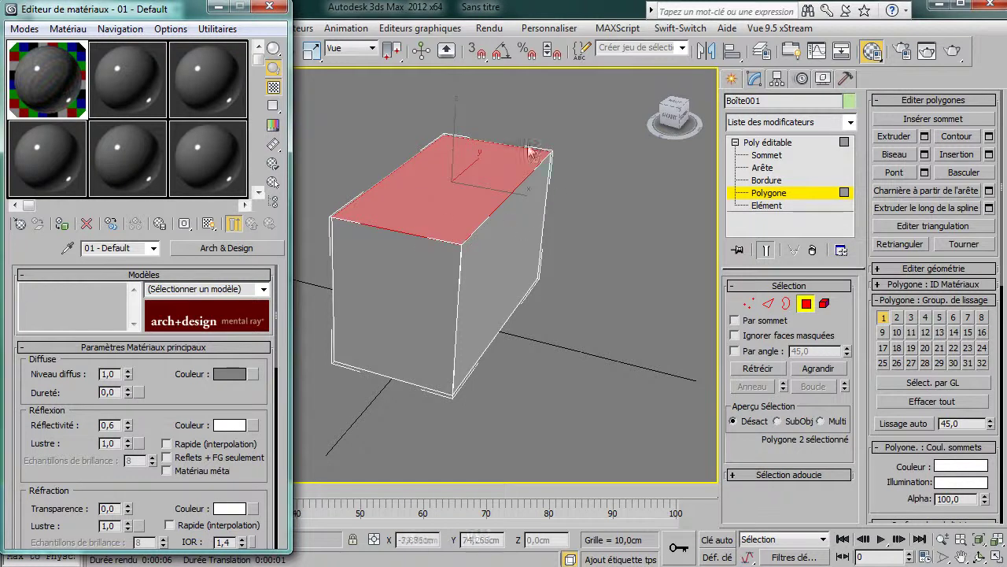
Assign the 02 - Default material to the near short end polygon and set the material's diffuse colour to saturated yellow
left_click(413, 331)
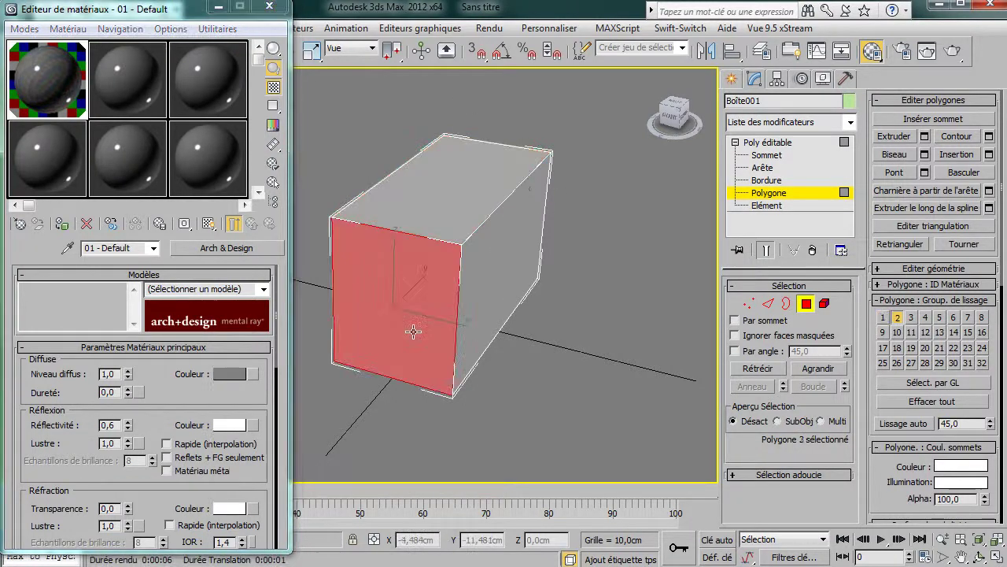
left_click_drag(164, 88, 367, 291)
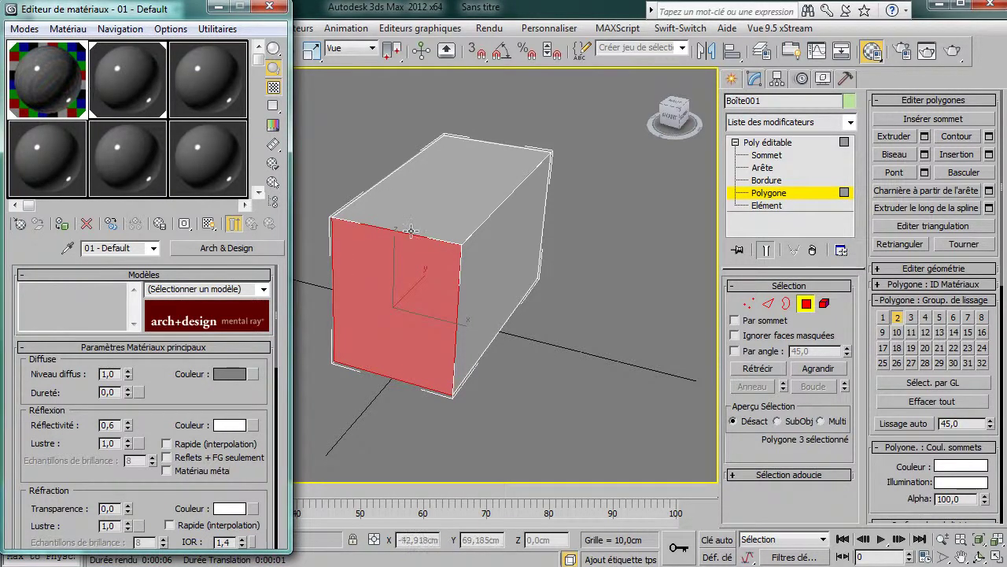
left_click(134, 83)
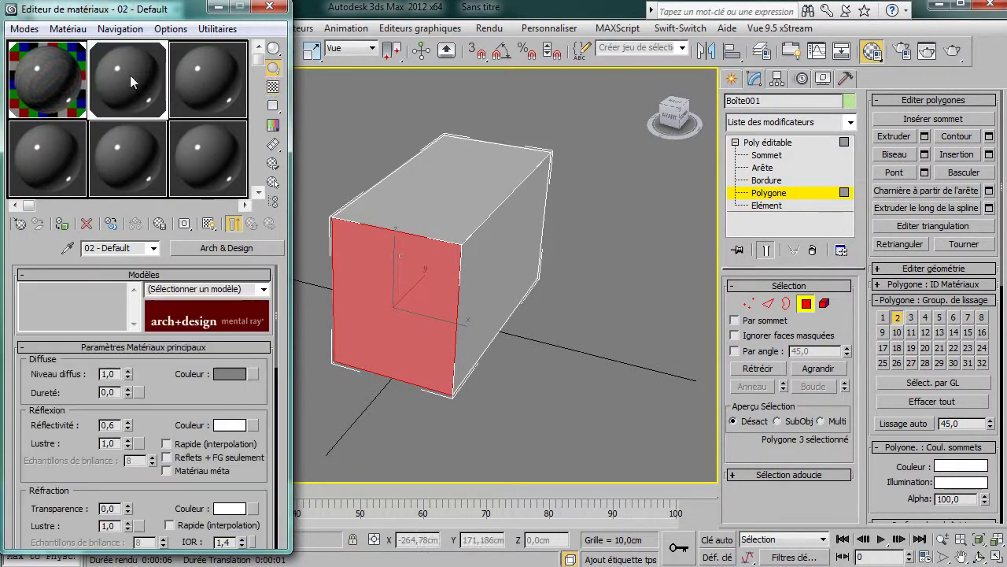
left_click(228, 375)
left_click_drag(657, 149, 819, 388)
left_click(651, 420)
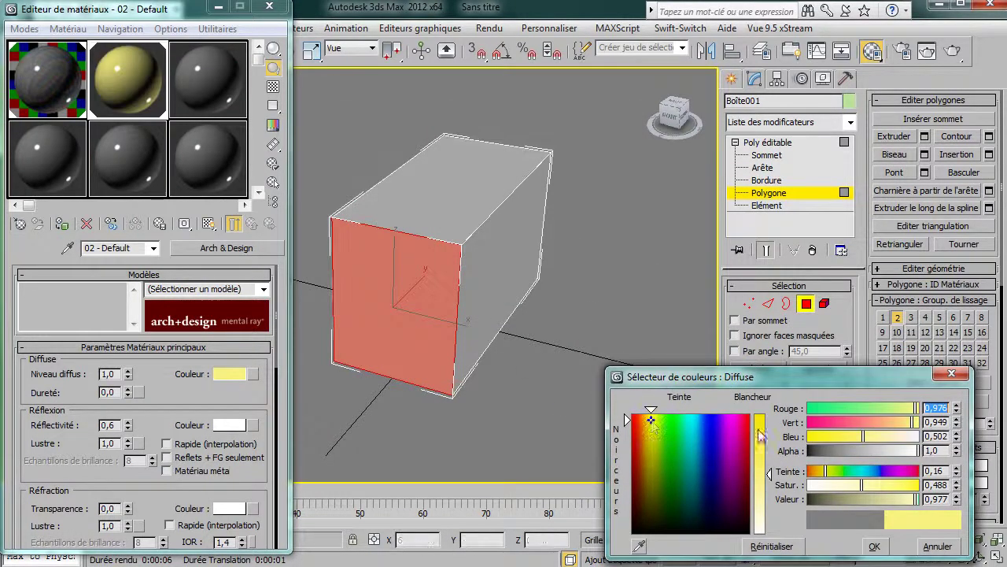
left_click_drag(761, 435, 760, 413)
left_click(875, 546)
left_click(532, 371)
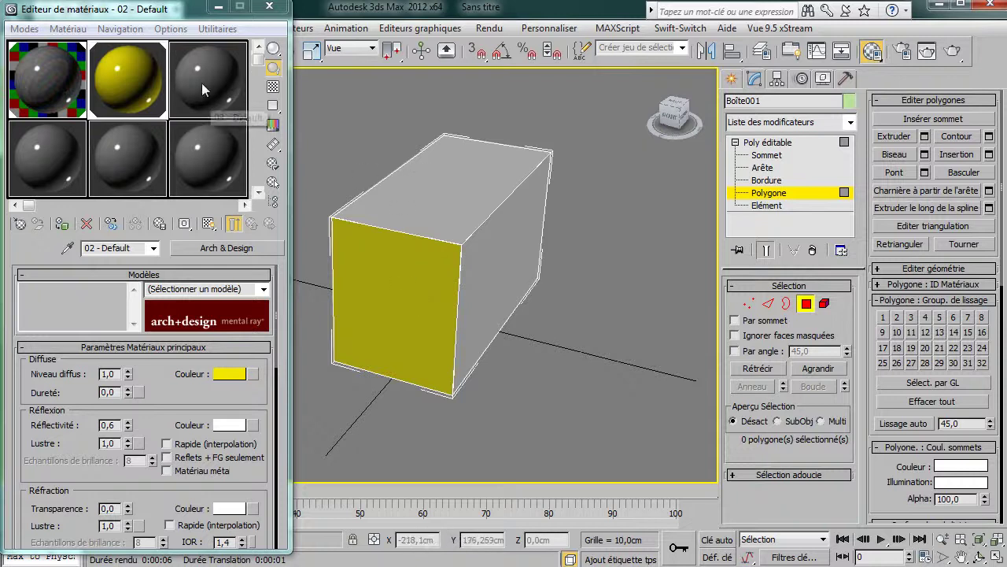
Assign the 03 - Default material to the top polygon and set its diffuse colour to blue (red 0,075, green 0,004, blue 0,992)
left_click(478, 198)
left_click_drag(189, 99, 449, 206)
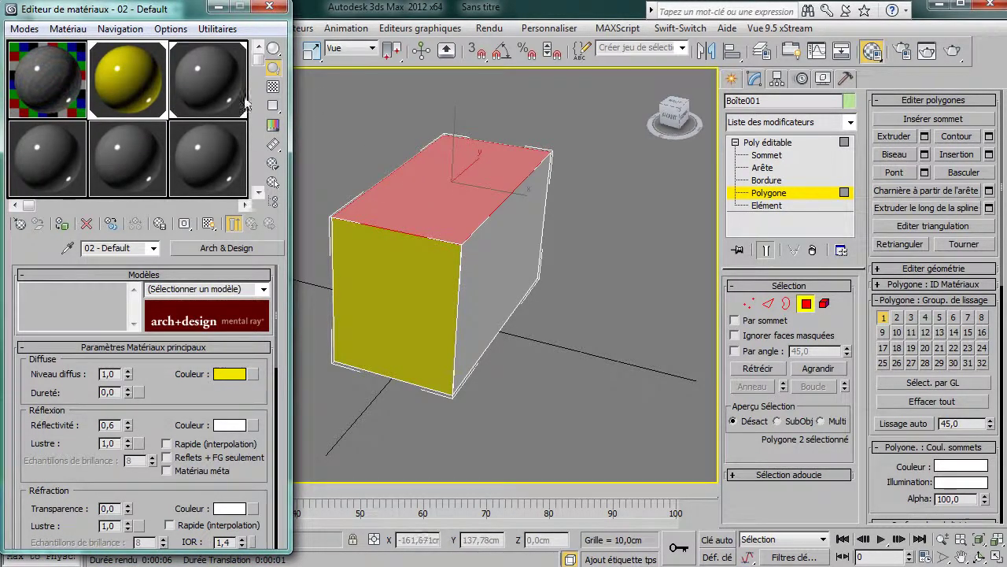
left_click(220, 93)
left_click(235, 377)
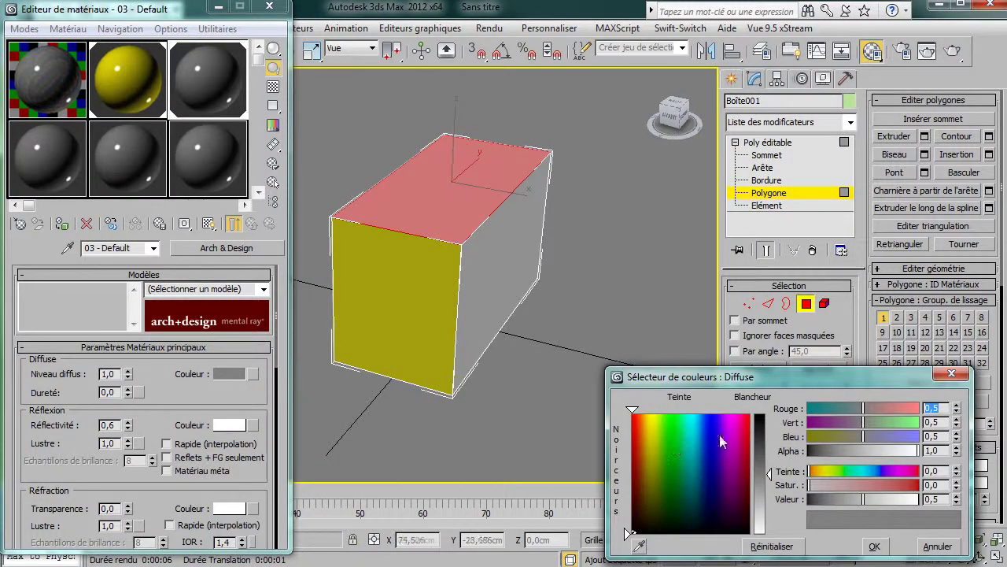
left_click(712, 418)
left_click(767, 423)
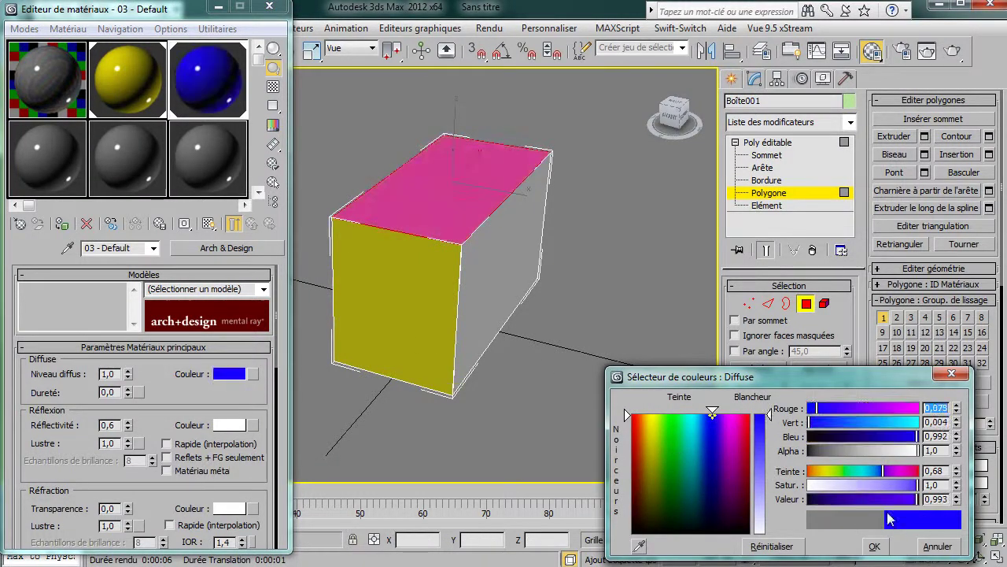
left_click(874, 547)
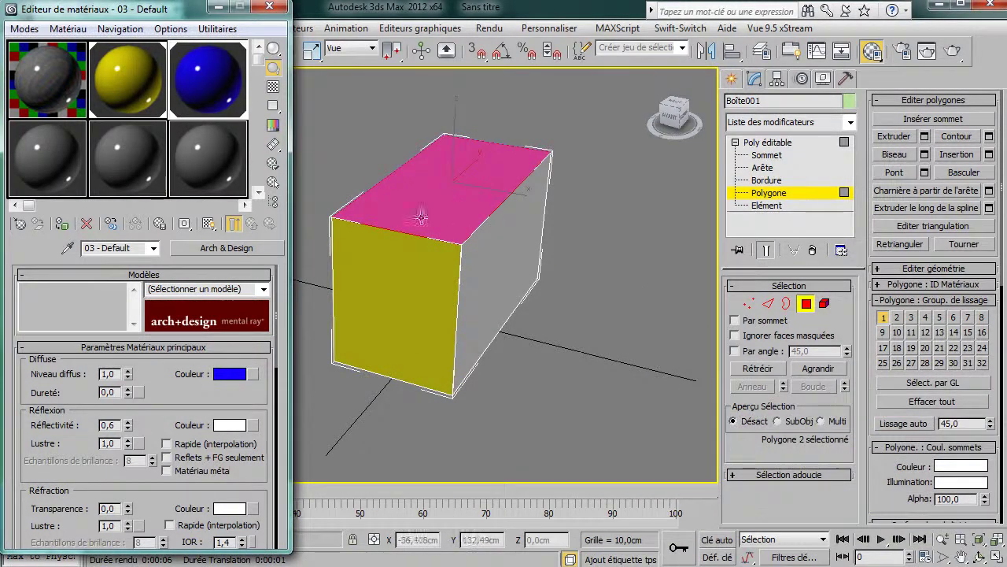
Toggle the shading of selected faces on and off, leaving the selected top polygon only outlined in polygon editing
mouse_move(180, 9)
left_mouse_down()
mouse_move(183, 71)
mouse_move(183, 1)
left_mouse_up()
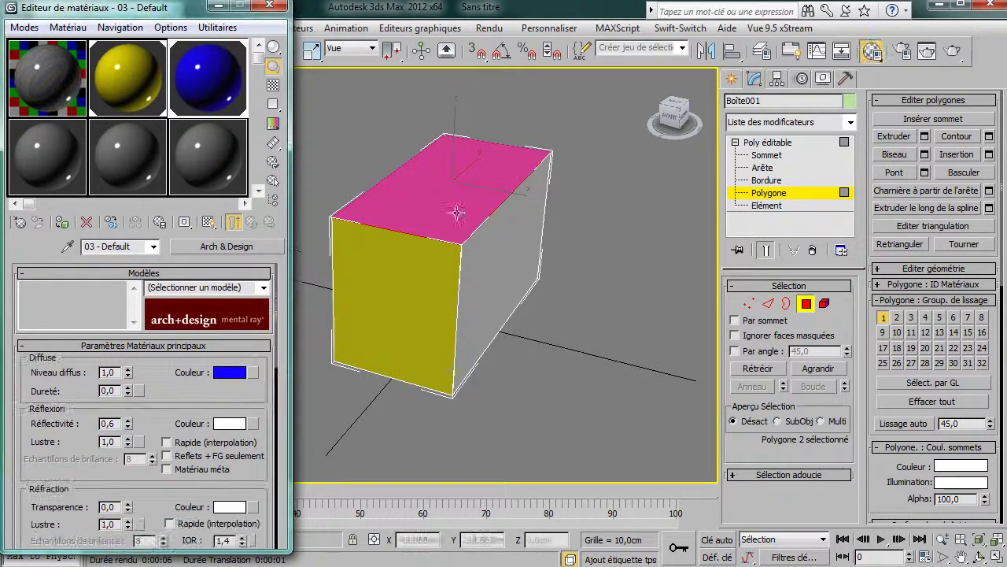
key("F2")
key("F2")
key("F2")
key("F2")
key("F2")
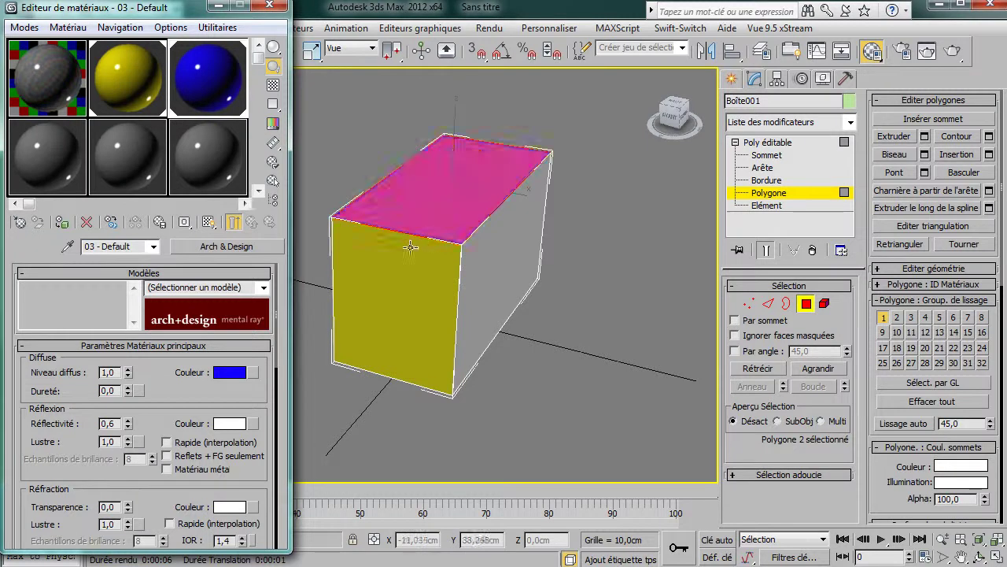
key("F2")
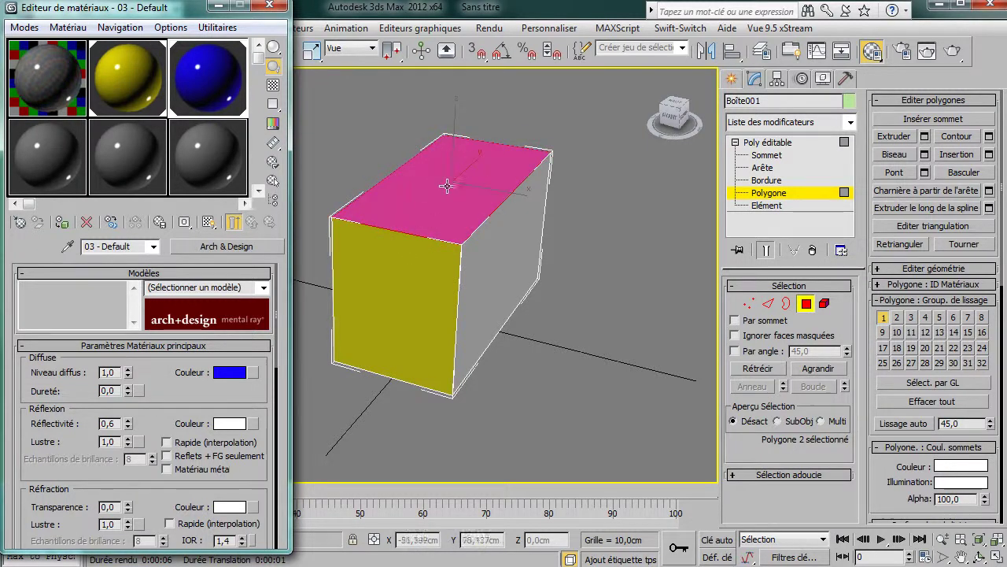
key("F2")
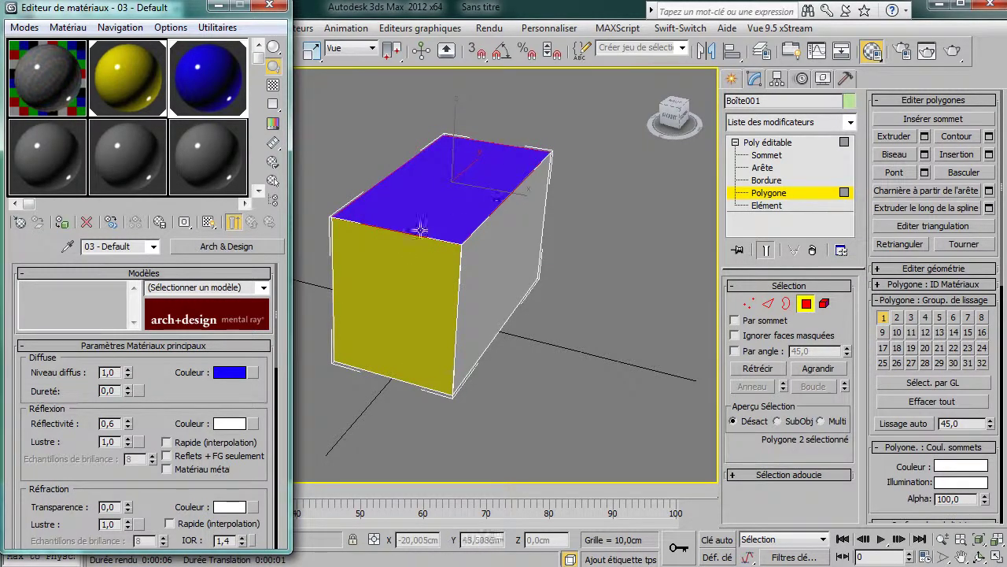
key("F2")
key("F2")
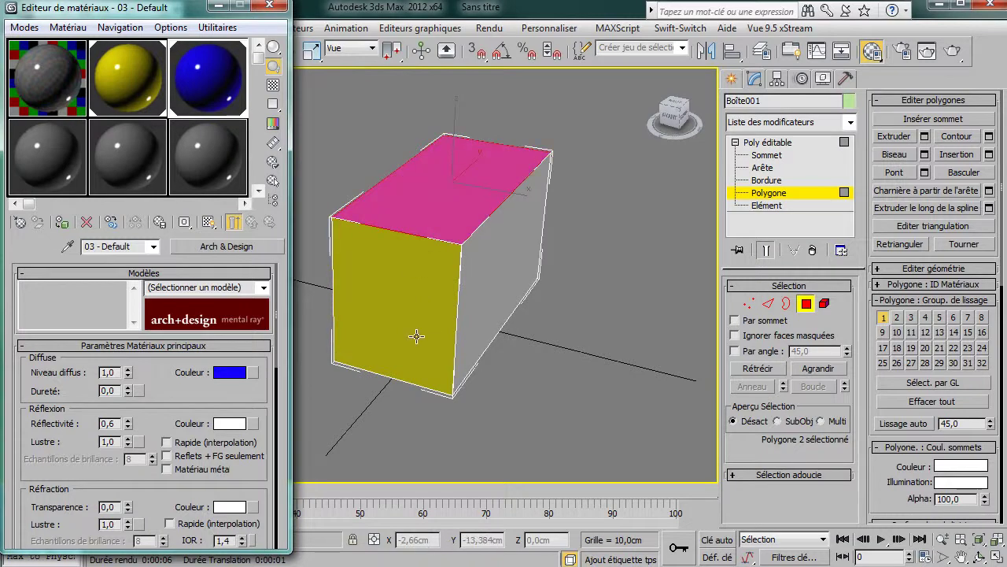
left_click(807, 304)
left_click(807, 304)
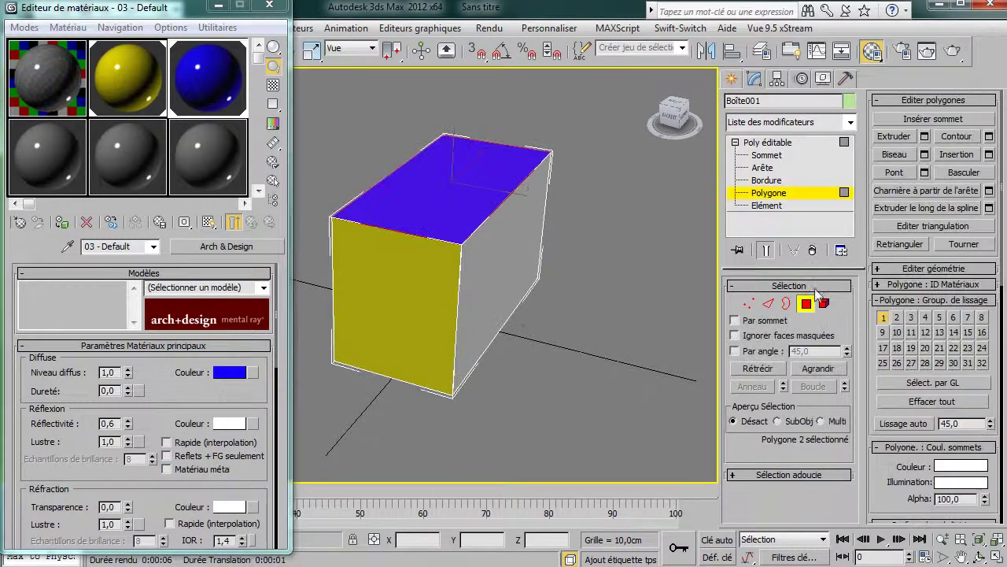
Collapse the smoothing group settings, show the material ID settings, and check the IDs of the short end, top and long side polygons
left_click(890, 303)
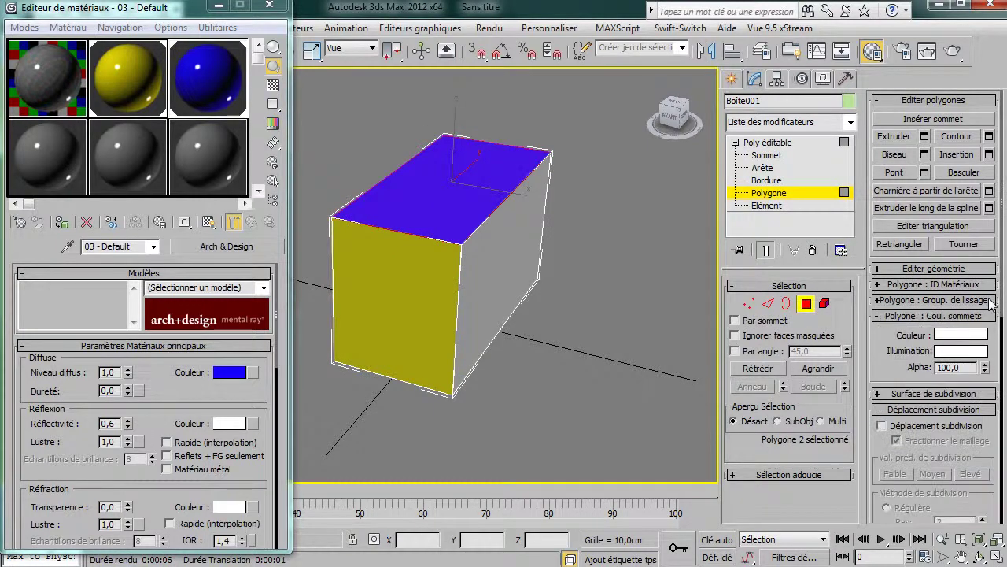
left_click(879, 285)
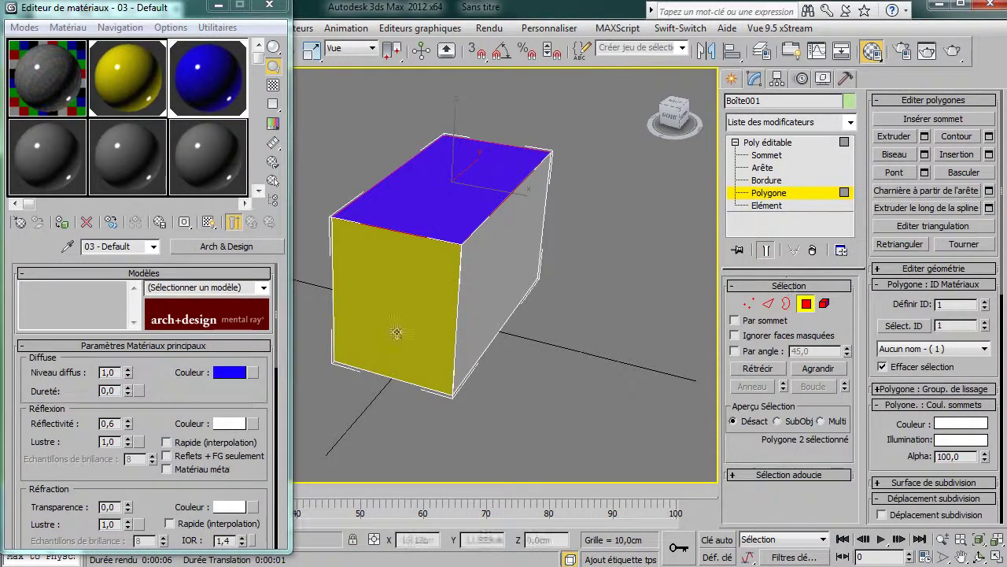
left_click(398, 296)
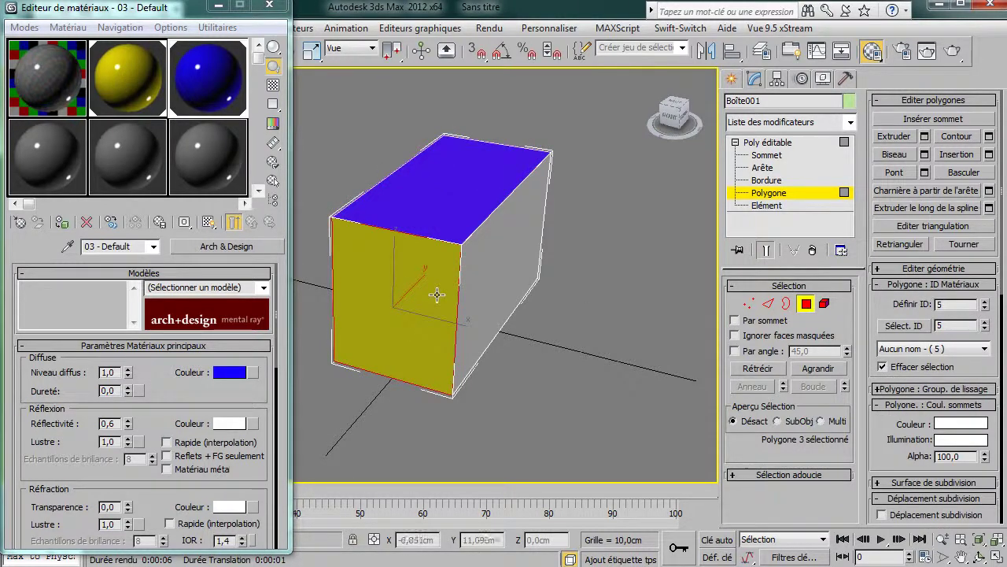
left_click(450, 224)
left_click(492, 247)
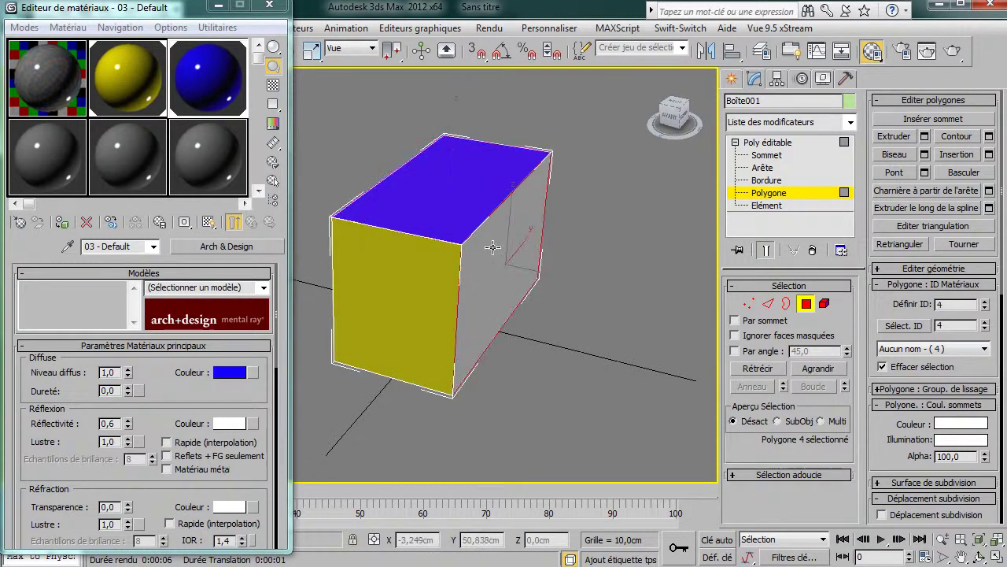
Check the material IDs of the box's grey polygons one by one from all around, including the underside and both long sides
middle_click_drag(498, 301, 470, 211, "alt")
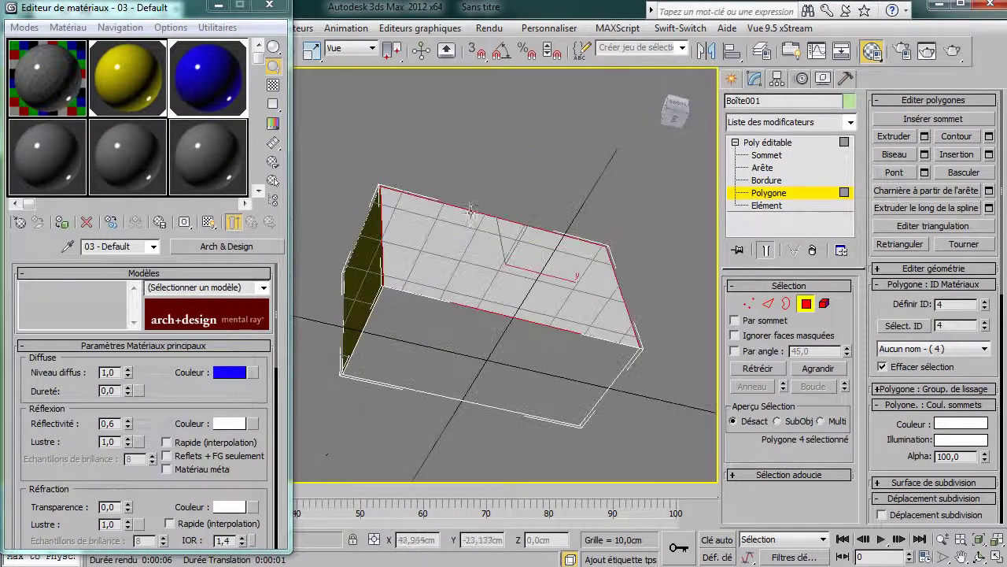
left_click(461, 322)
middle_click_drag(657, 337, 506, 386, "alt")
left_click(535, 270)
middle_click_drag(535, 269, 370, 299, "alt")
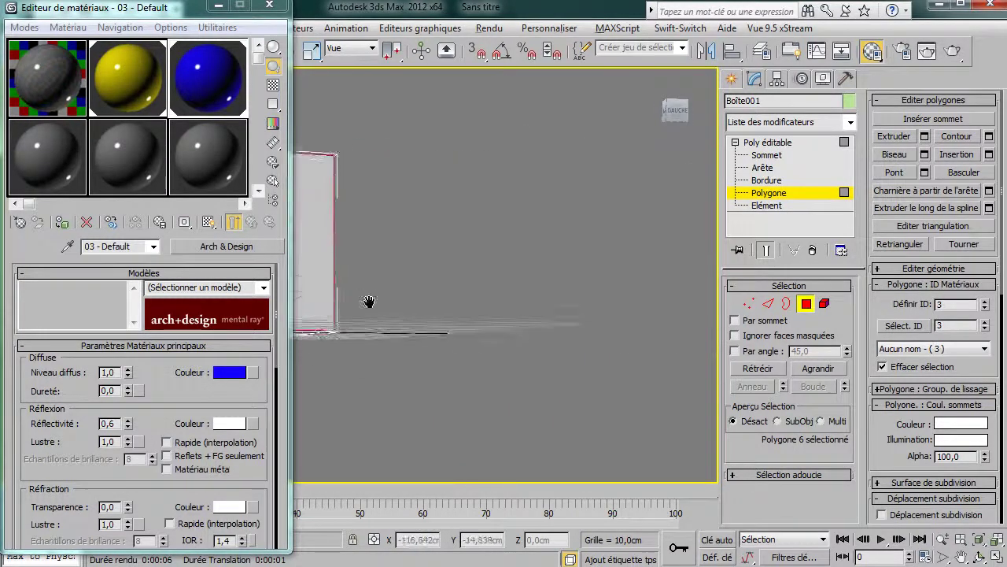
left_click(371, 299)
middle_click_drag(525, 332, 630, 346, "alt")
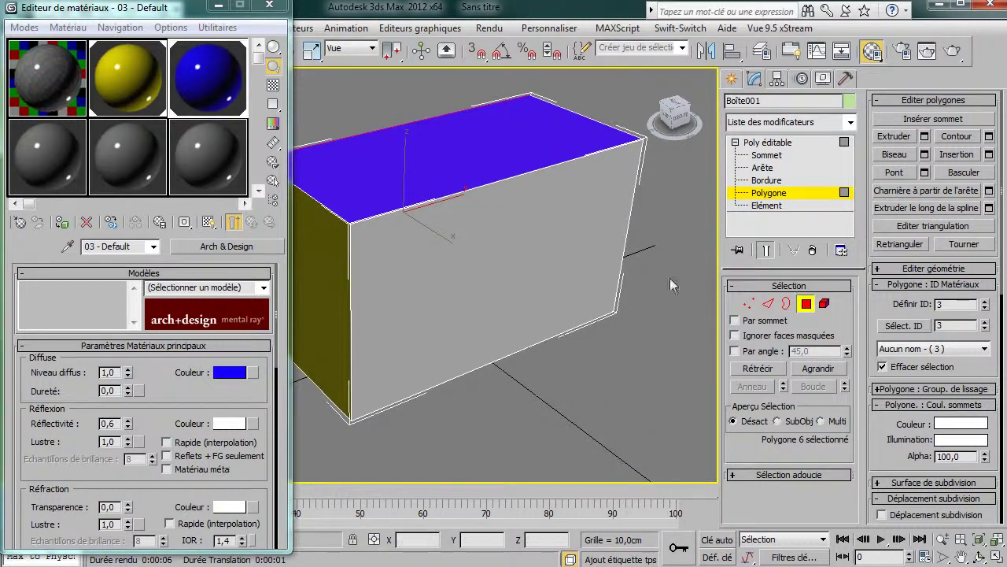
left_click(543, 285)
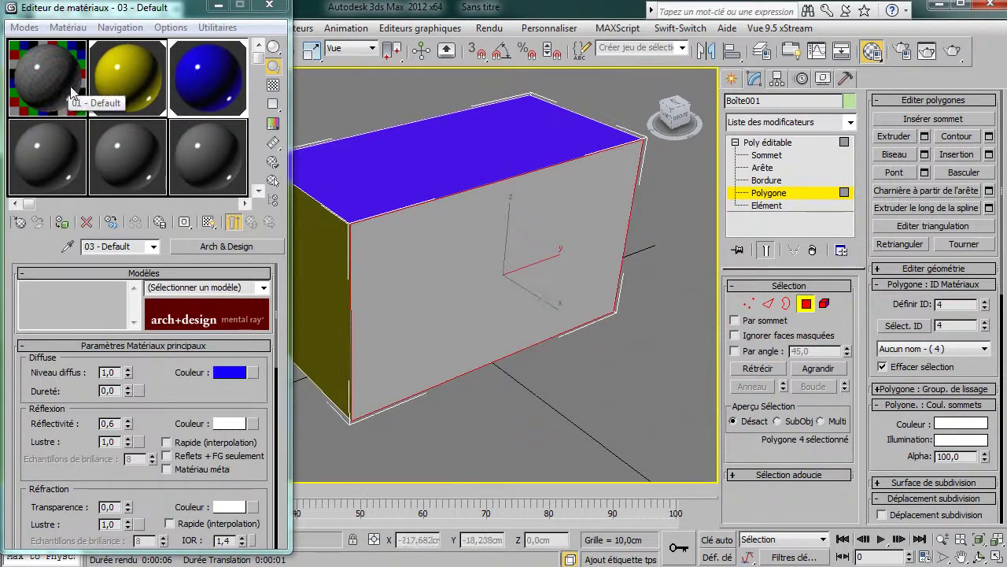
middle_click_drag(610, 331, 271, 103, "alt")
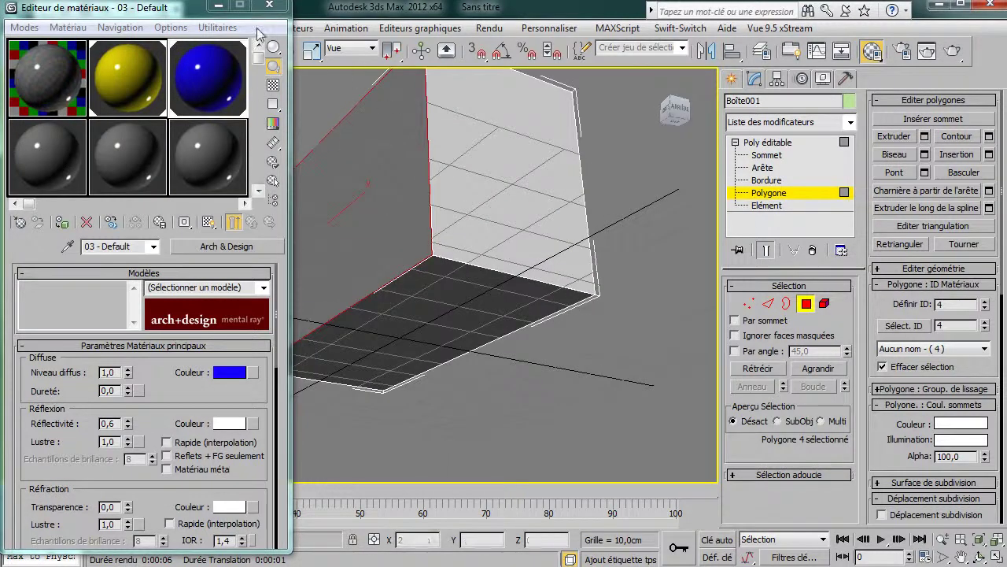
Select the two long sides, the far short end and the bottom polygon together and assign the 01 - Default material to them
left_click_drag(189, 7, 189, 92)
middle_click_drag(534, 271, 591, 340, "alt")
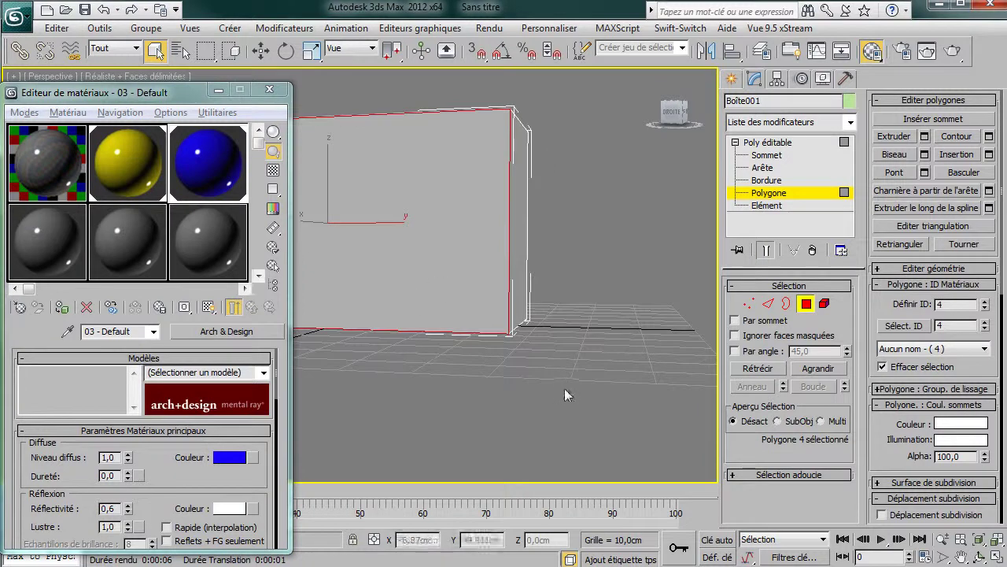
left_click(400, 279)
mouse_move(399, 278)
middle_mouse_down("alt")
mouse_move(479, 307)
mouse_move(559, 360)
mouse_move(478, 297)
mouse_move(414, 202)
mouse_move(341, 234)
mouse_move(295, 302)
mouse_move(455, 327)
middle_mouse_up("alt")
key("F2")
scroll(544, 341, "up", 3)
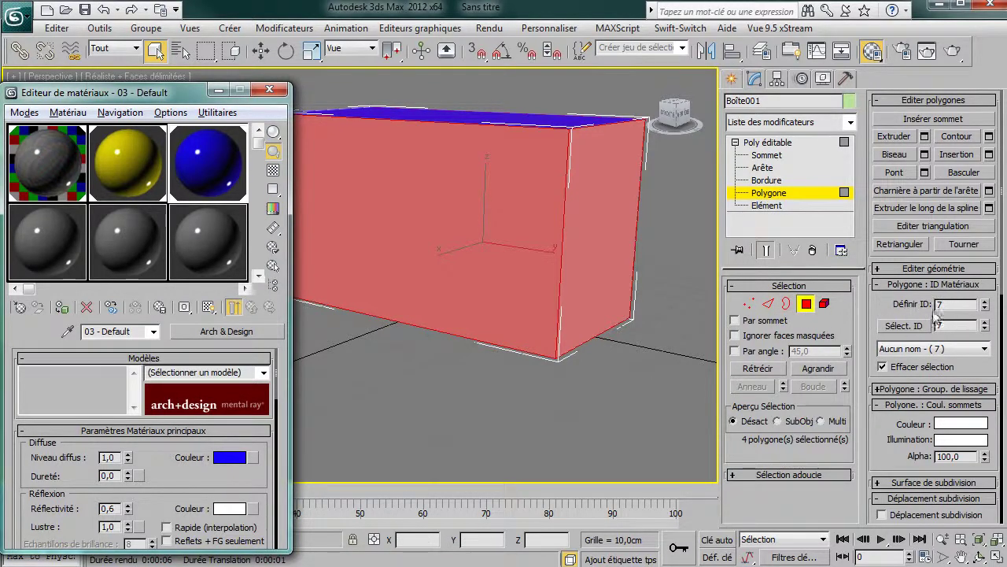
Select the grey side, end and bottom polygons individually and check the material ID each one carries
left_click(598, 350)
left_click(529, 274)
left_click(612, 266)
middle_click_drag(615, 305, 482, 311, "alt")
left_click(695, 278)
middle_click_drag(700, 278, 412, 350, "alt")
left_click(411, 350)
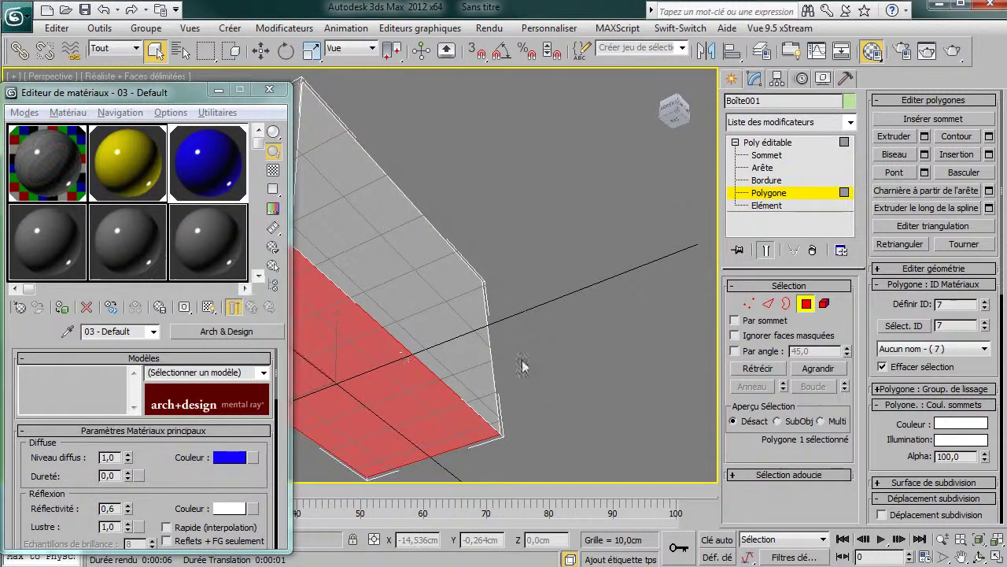
middle_click_drag(532, 297, 685, 264, "alt")
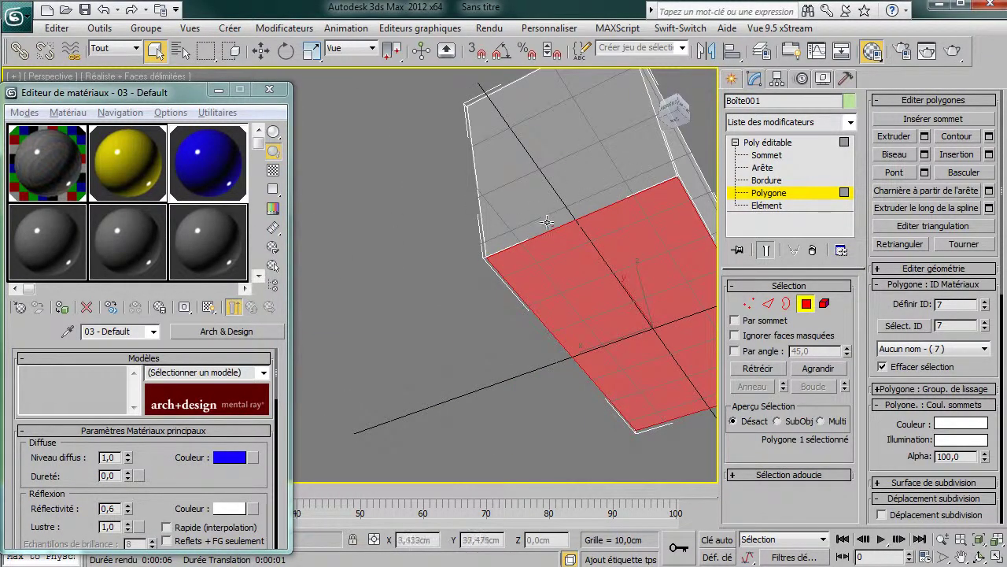
middle_click_drag(561, 228, 669, 334, "alt")
scroll(599, 321, "down", 5)
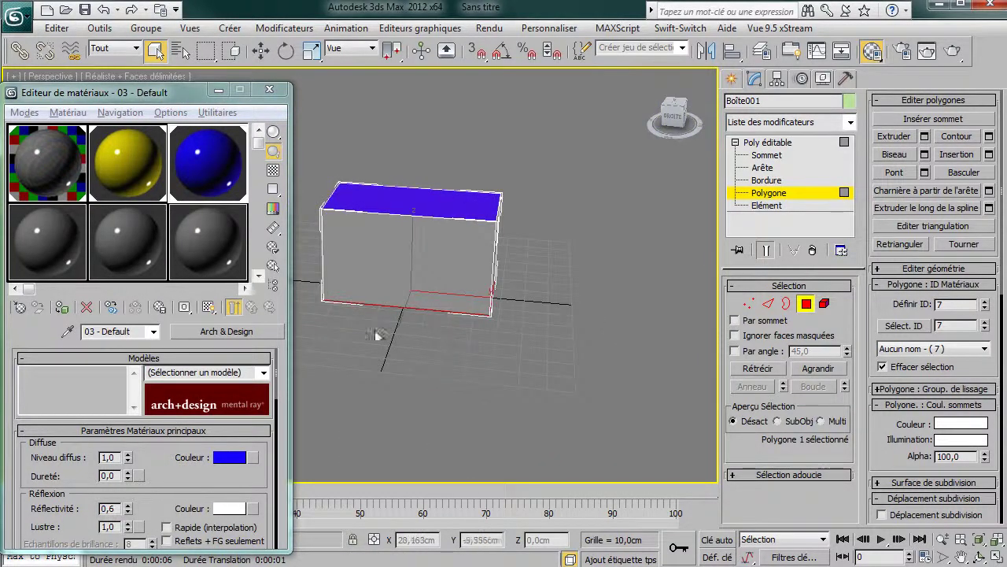
Leave polygon editing and pick the box's Multi/sub-object material into the 07 - Default sample slot, showing its sub-material list
left_click(54, 265)
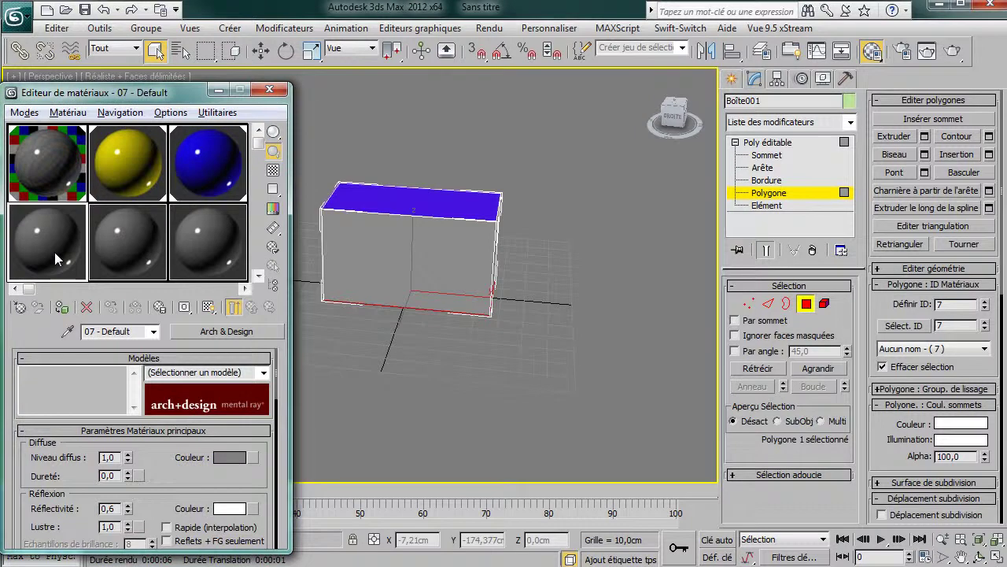
left_click(69, 333)
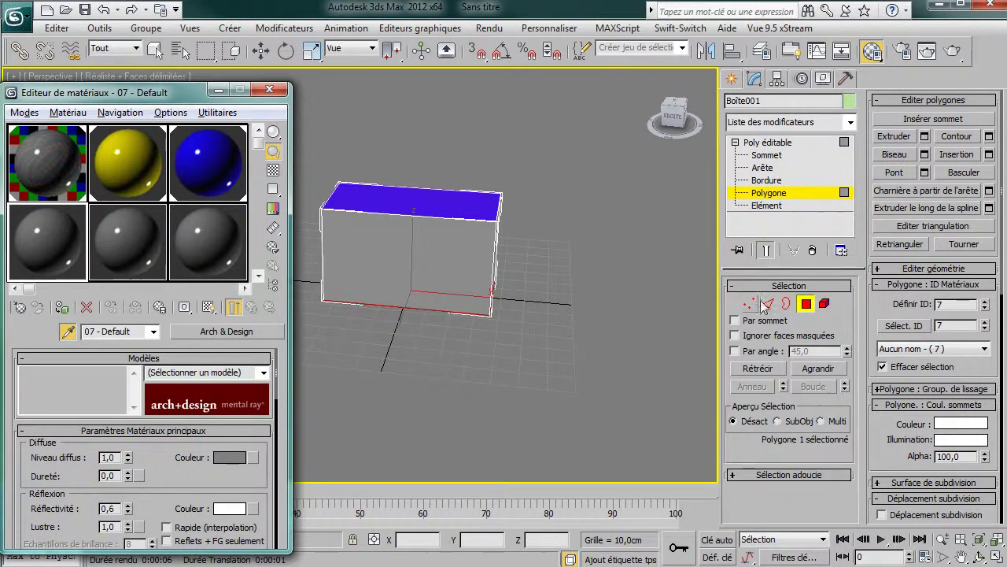
left_click(807, 304)
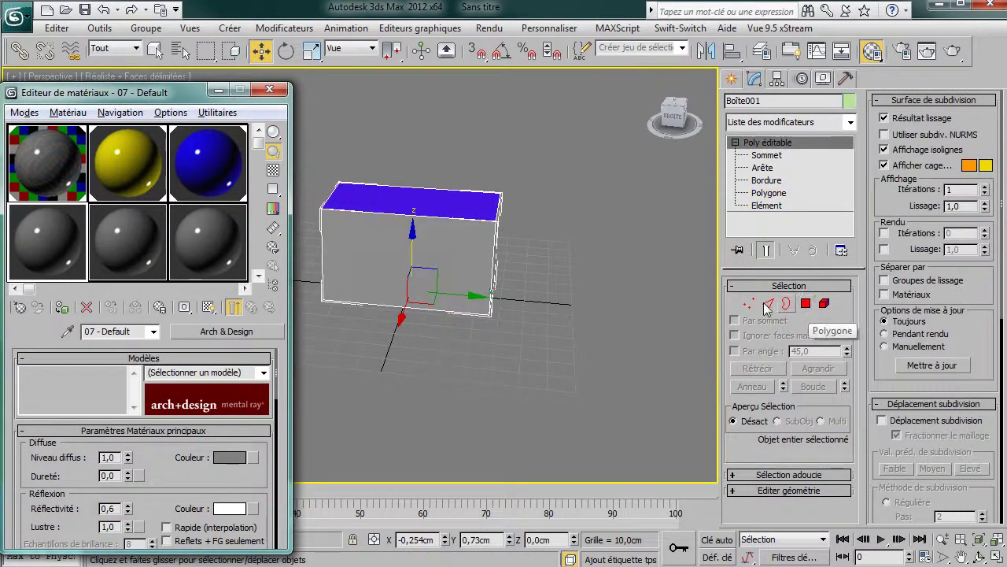
left_click(69, 331)
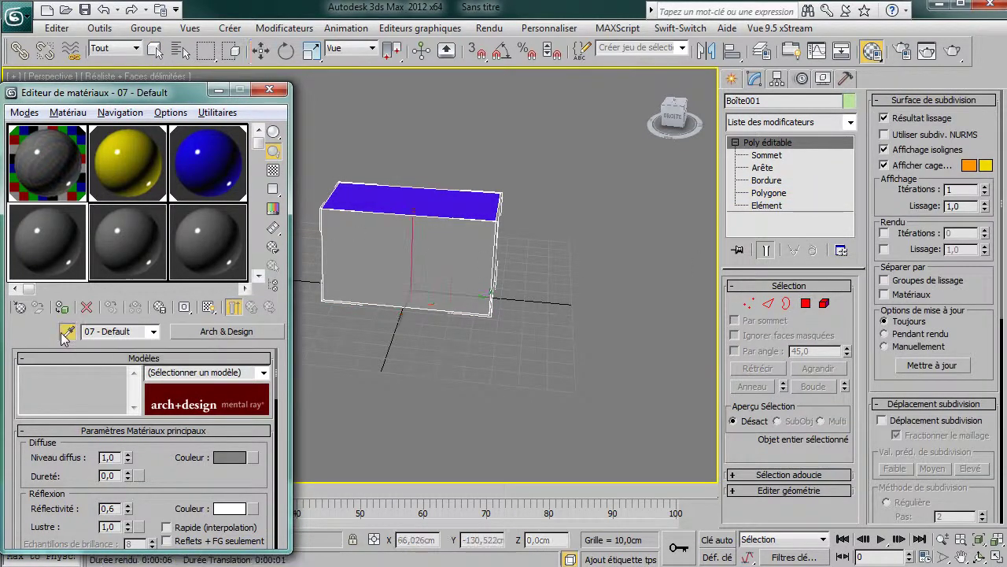
left_click(409, 220)
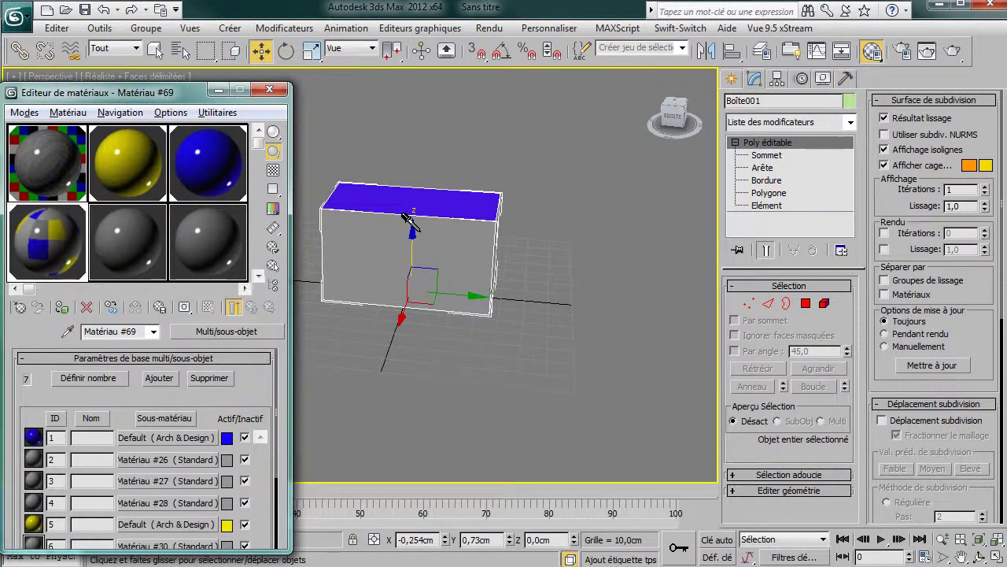
left_click_drag(56, 390, 70, 338)
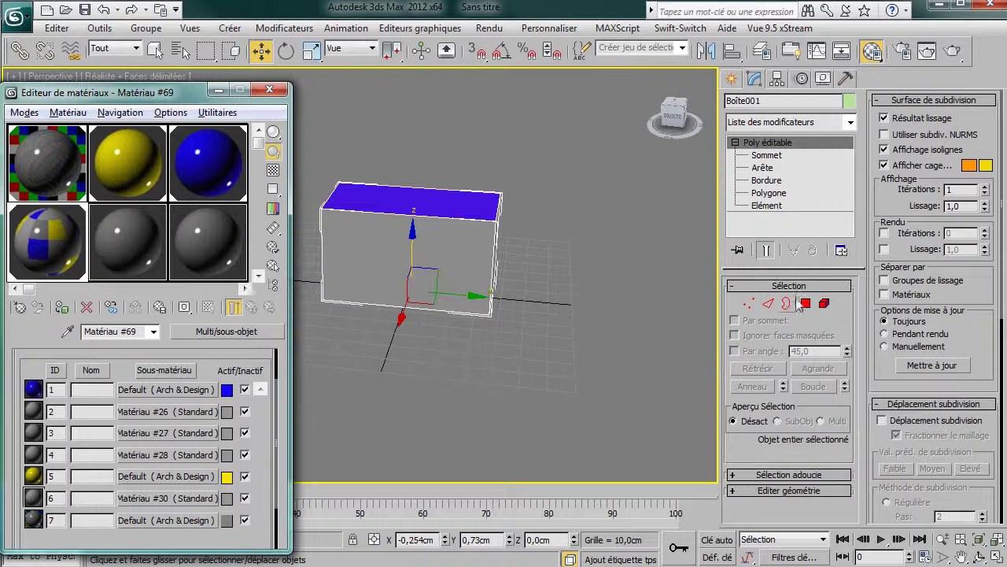
Swap the yellow sub-material at ID 5 with the one at ID 2 using the Permuter method
left_click_drag(157, 477, 156, 417)
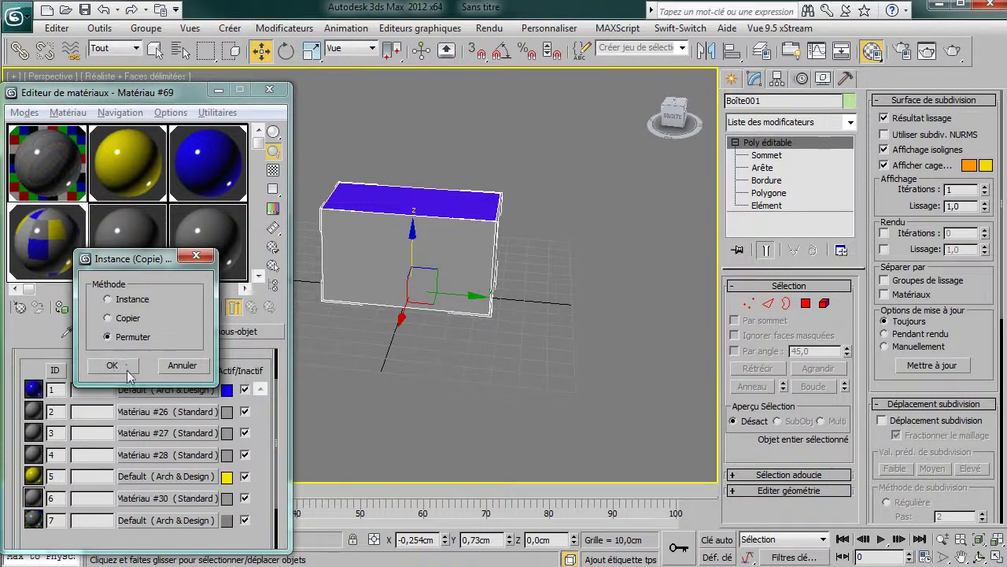
left_click(114, 366)
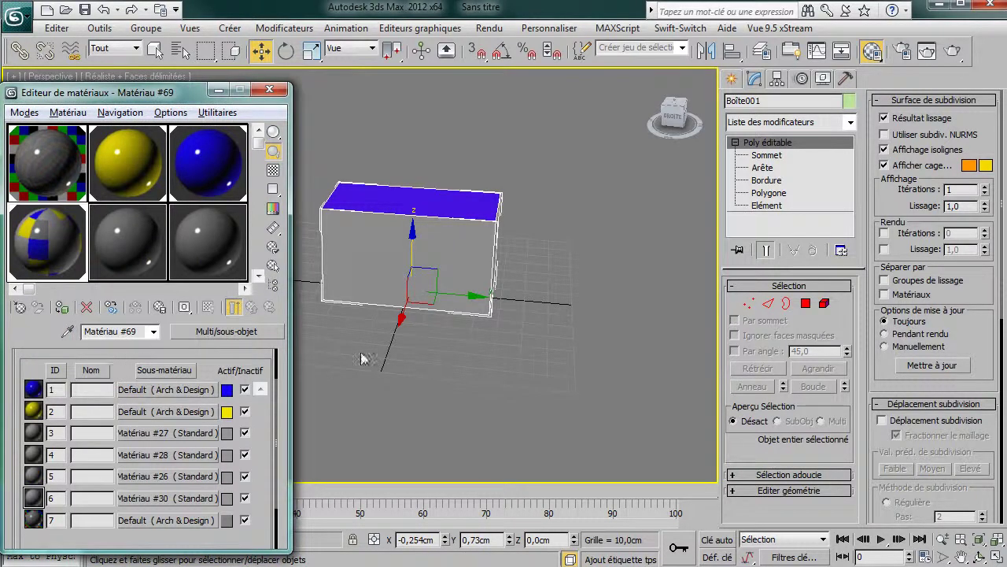
middle_click_drag(391, 306, 423, 281, "alt")
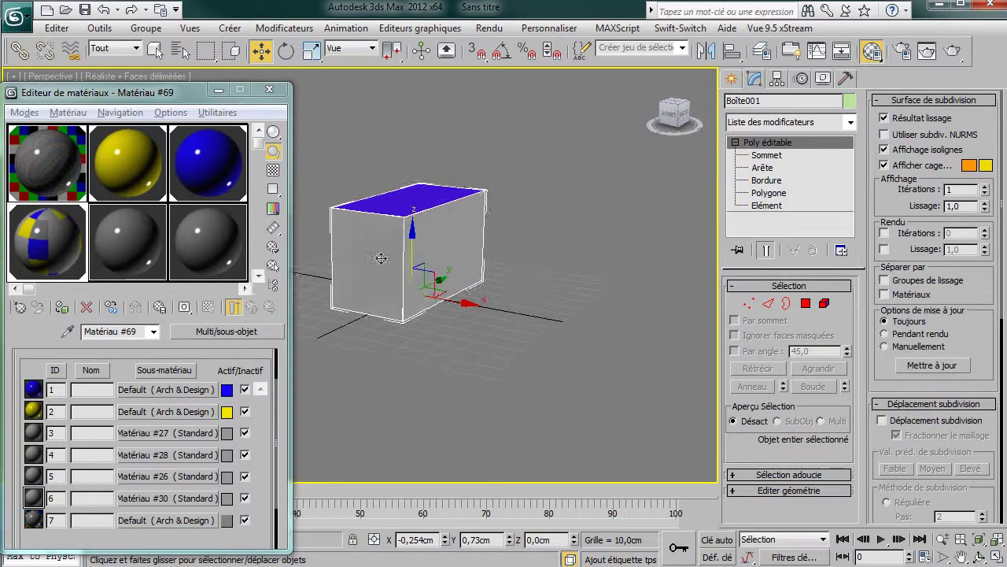
Select the short end polygon by its material ID 5 and set its ID to 2
left_click(806, 304)
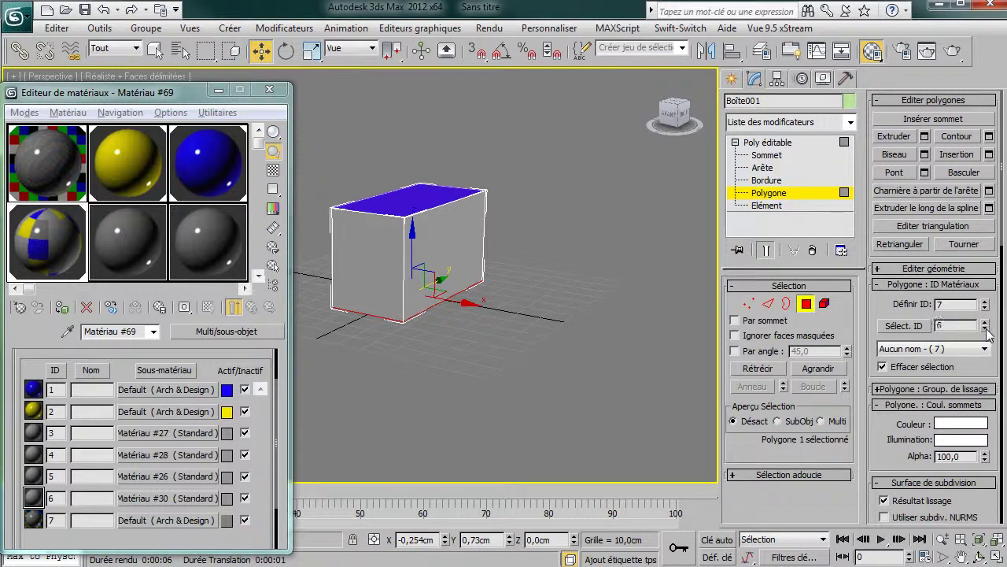
left_click(904, 327)
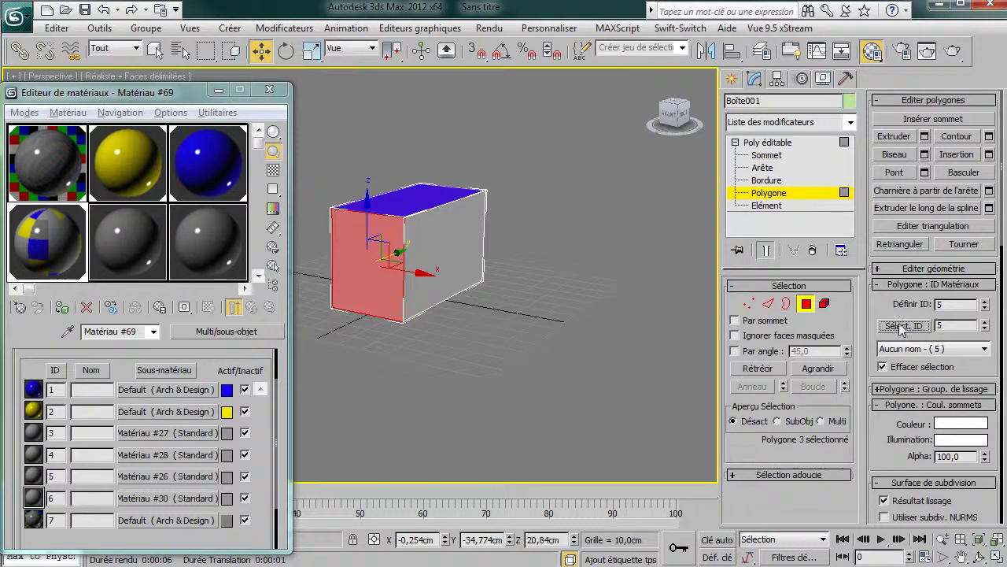
double_click(947, 305)
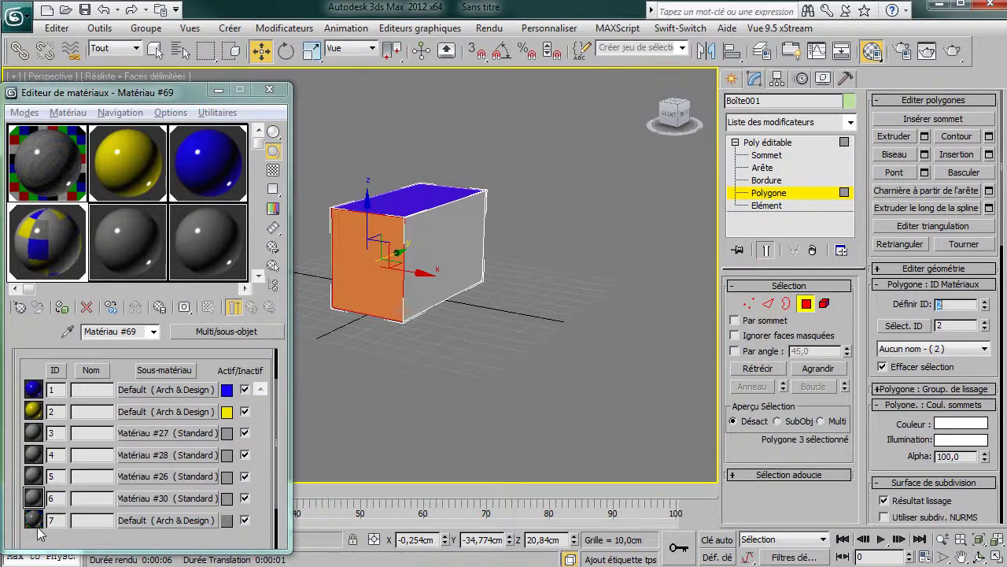
Swap the sub-materials at IDs 7 and 3, and set the polygons with material ID 7 to ID 3
left_click_drag(163, 524, 164, 433)
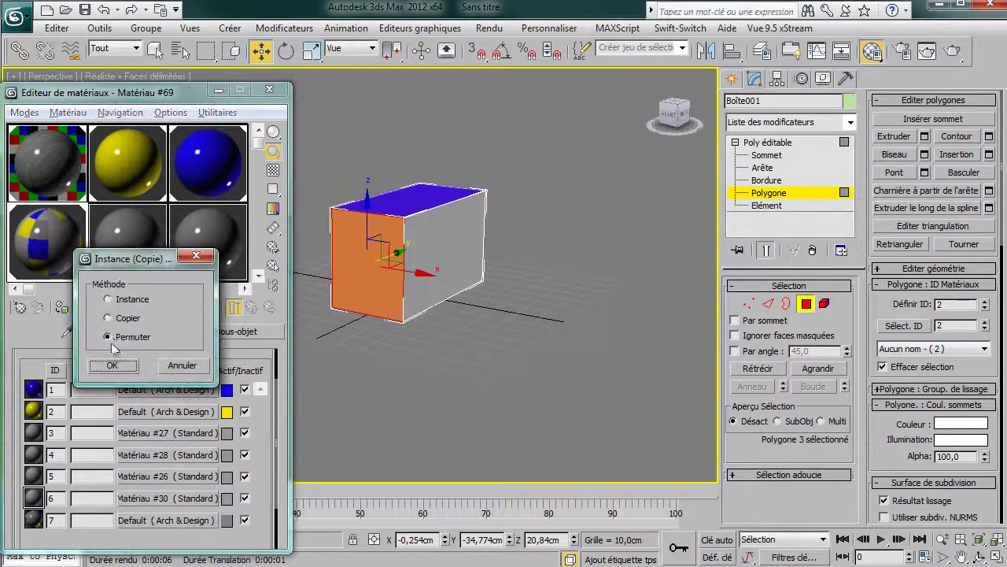
left_click(112, 366)
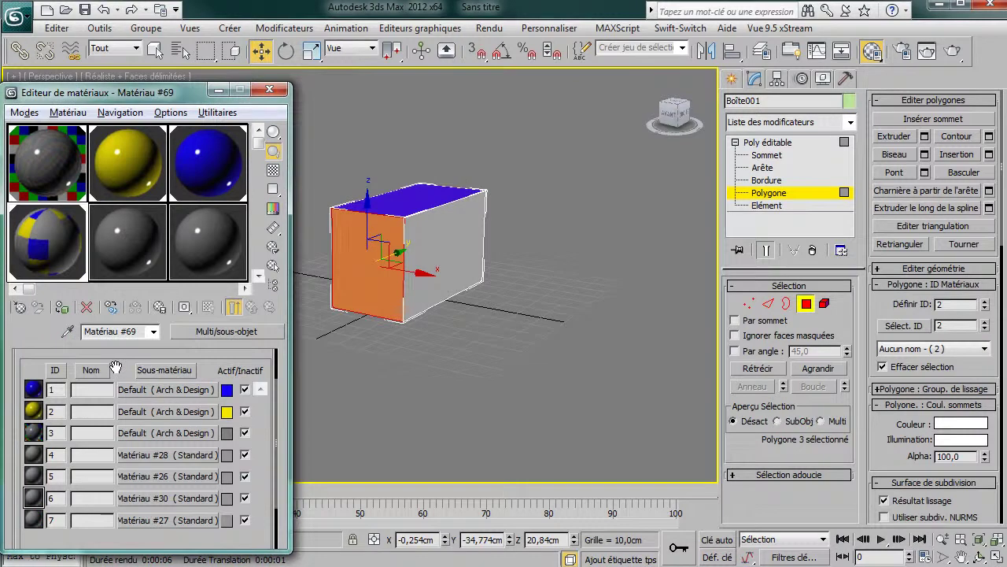
left_click(957, 326)
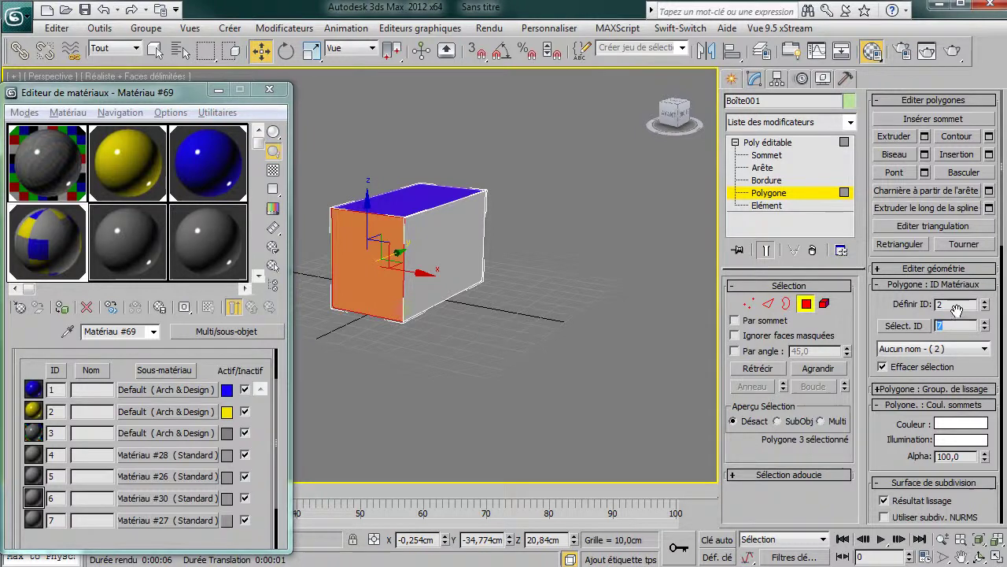
left_click(900, 327)
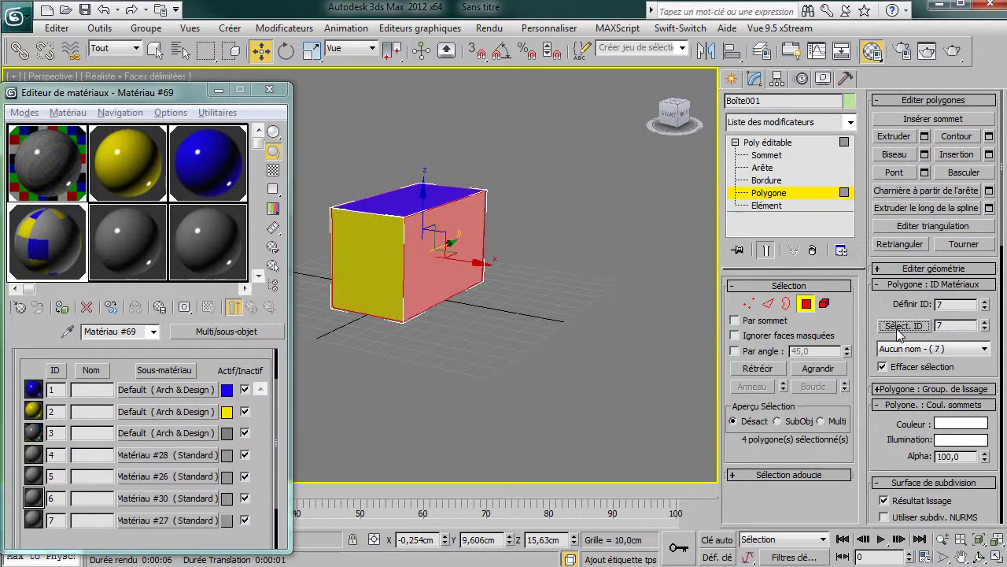
left_click(951, 304)
Set the colour of sub-material 3 to red (red 242, green 11, blue 0) and deselect the polygons to inspect the box
left_click(222, 433)
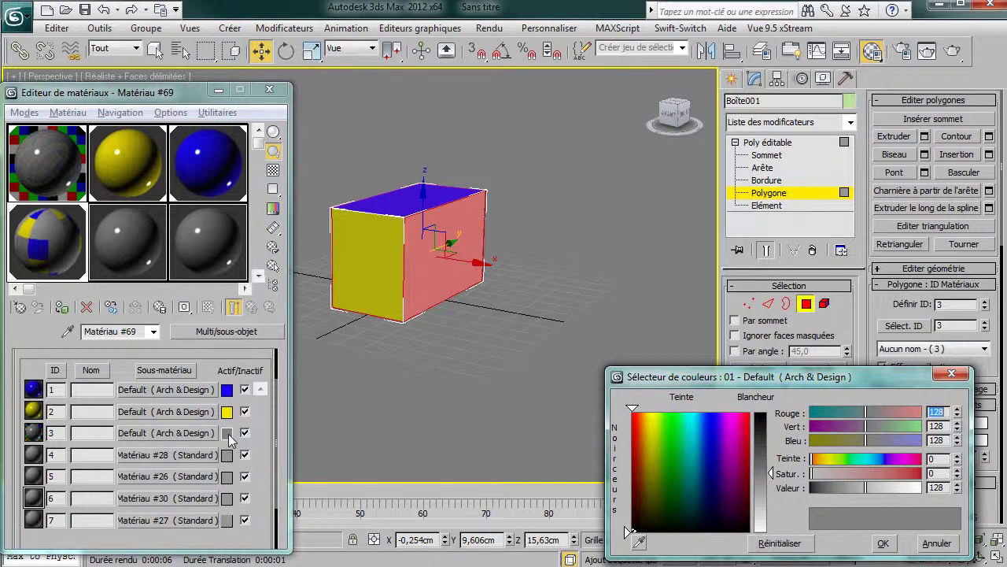
left_click_drag(640, 423, 629, 418)
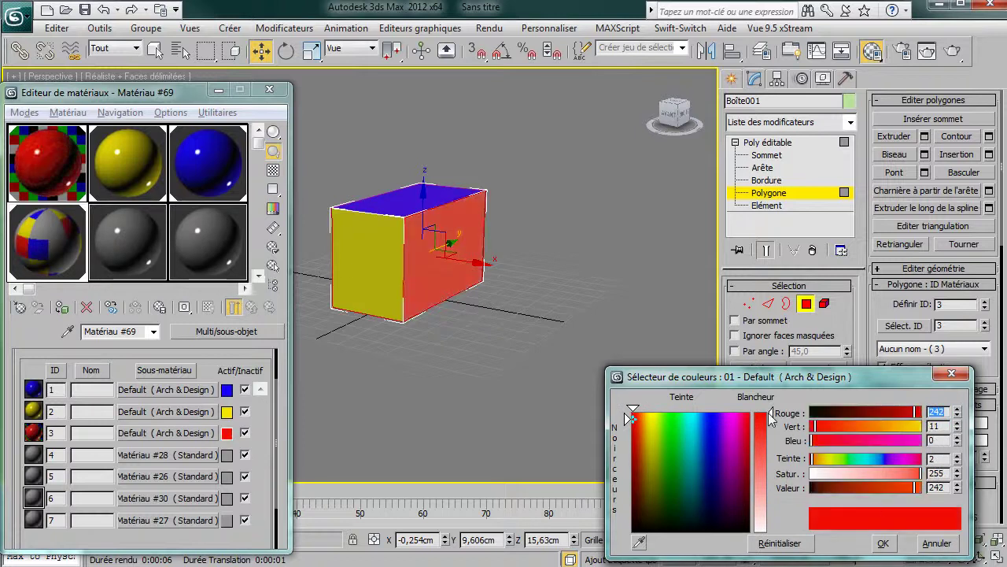
left_click(883, 543)
left_click(423, 379)
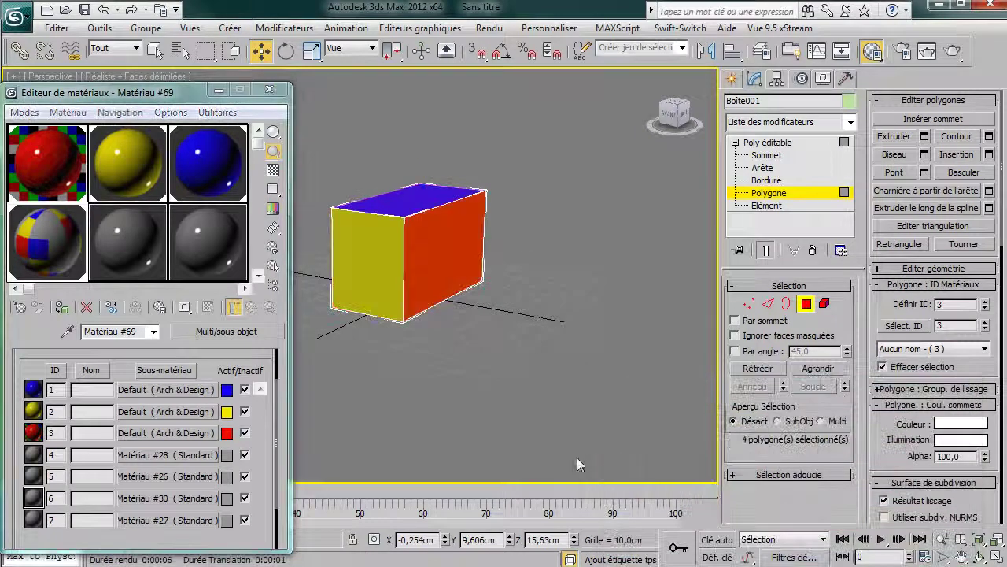
middle_click_drag(536, 352, 386, 301, "alt")
middle_click_drag(383, 263, 484, 350, "alt")
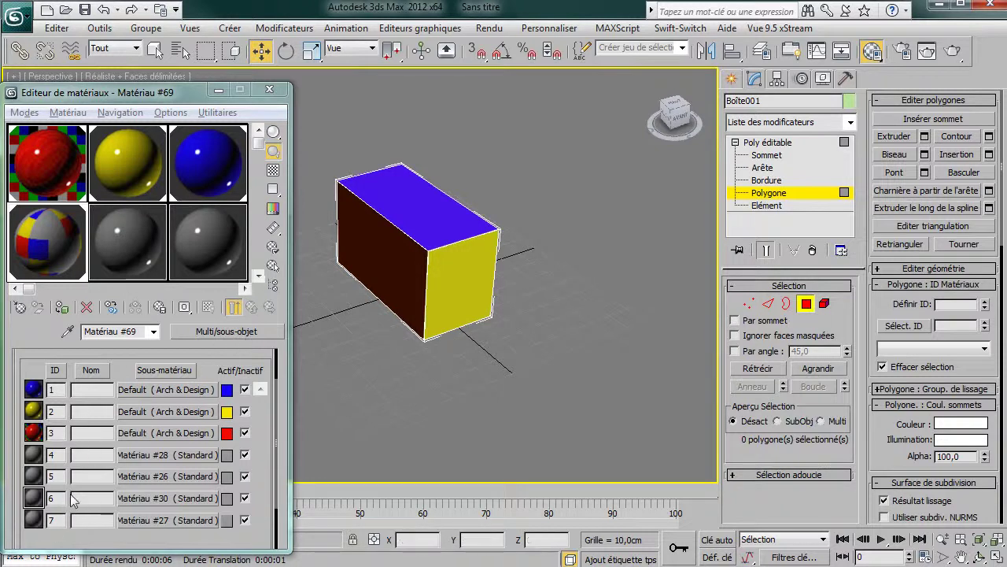
Set the number of materials in the Multi/sub-object material to 3
left_click_drag(142, 360, 116, 413)
left_click(87, 378)
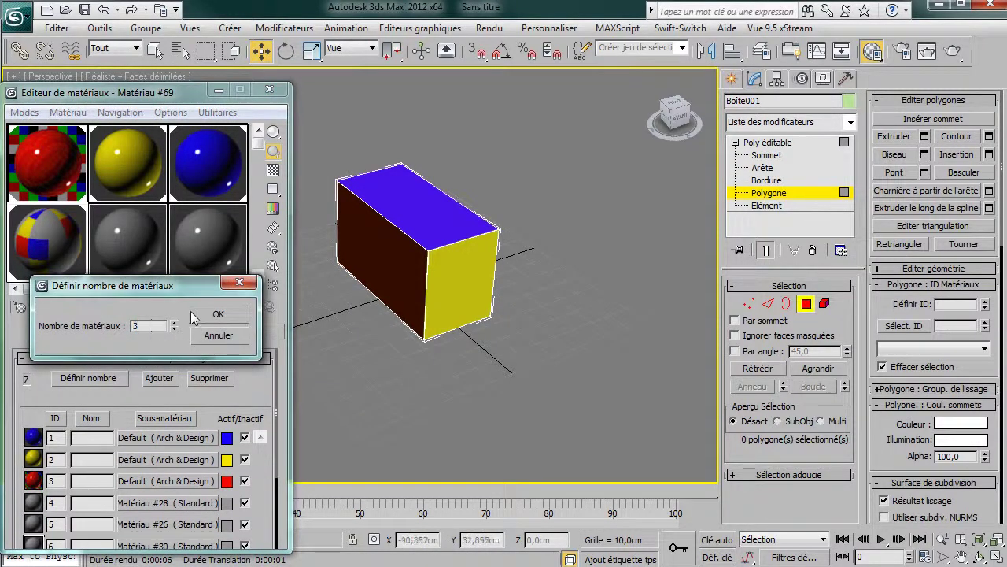
left_click(218, 315)
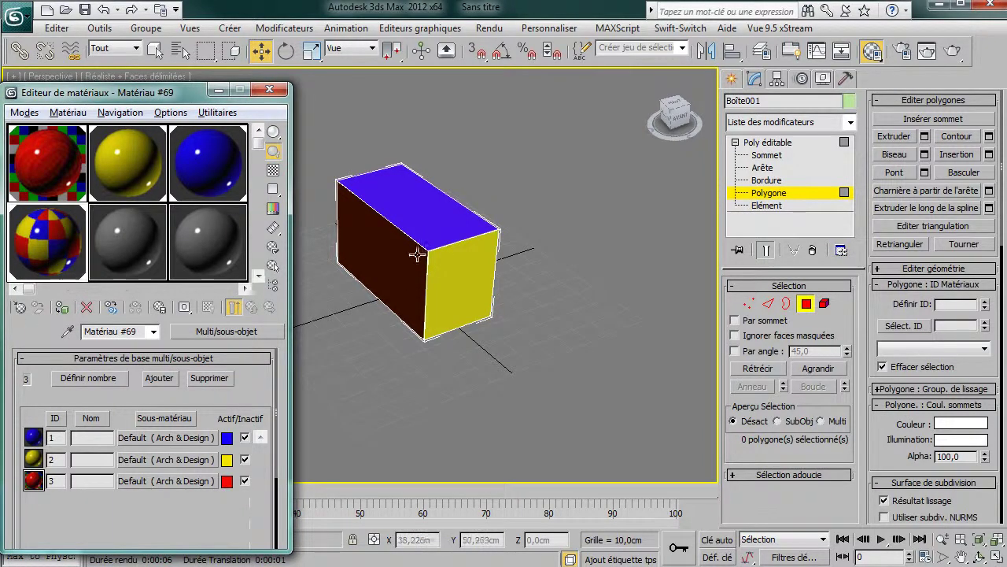
middle_click_drag(485, 293, 497, 318, "alt")
scroll(499, 292, "up", 5)
scroll(498, 294, "down", 2)
scroll(498, 294, "down", 4)
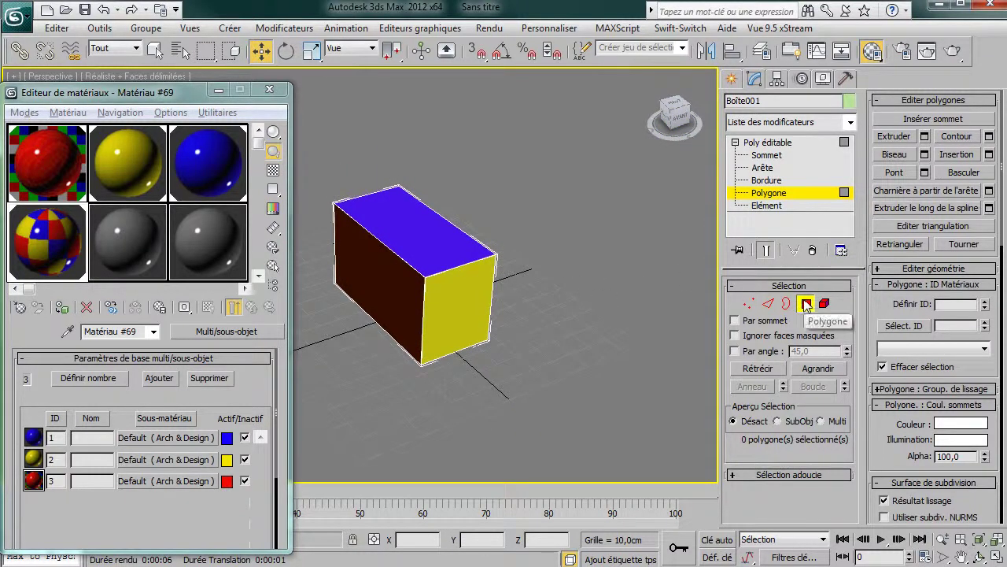
Leave polygon editing and create a second box beside the first, about 73 cm long, 49 cm wide and 58 cm high
left_click(807, 305)
left_click(730, 79)
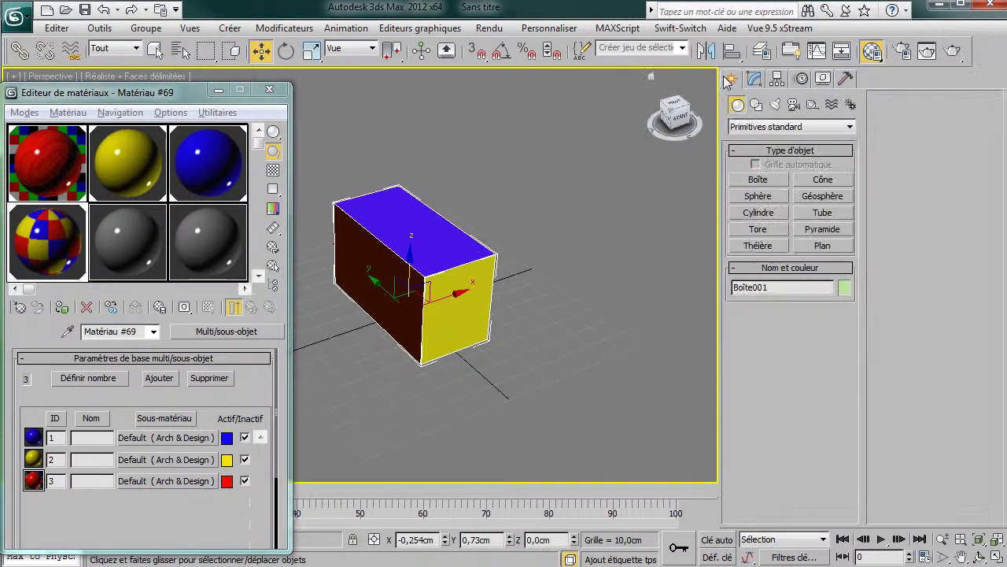
left_click(758, 179)
middle_click_drag(677, 324, 519, 259)
left_click_drag(470, 295, 487, 443)
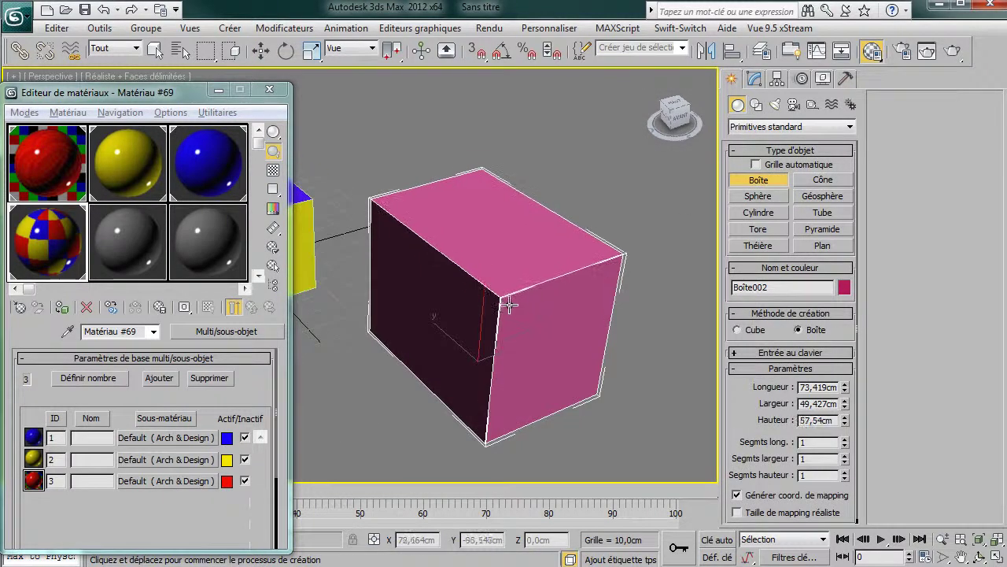
Apply the 08 - Default material to the second box, assign Sapin.bmp as its diffuse colour bitmap and show the texture in the viewport
left_click(132, 250)
left_click_drag(126, 249, 501, 313)
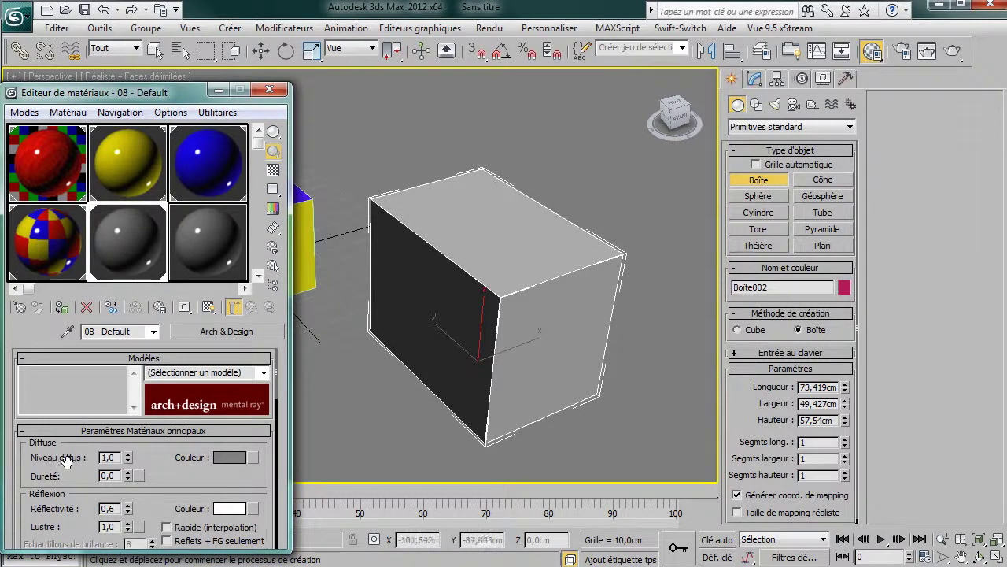
left_click(254, 464)
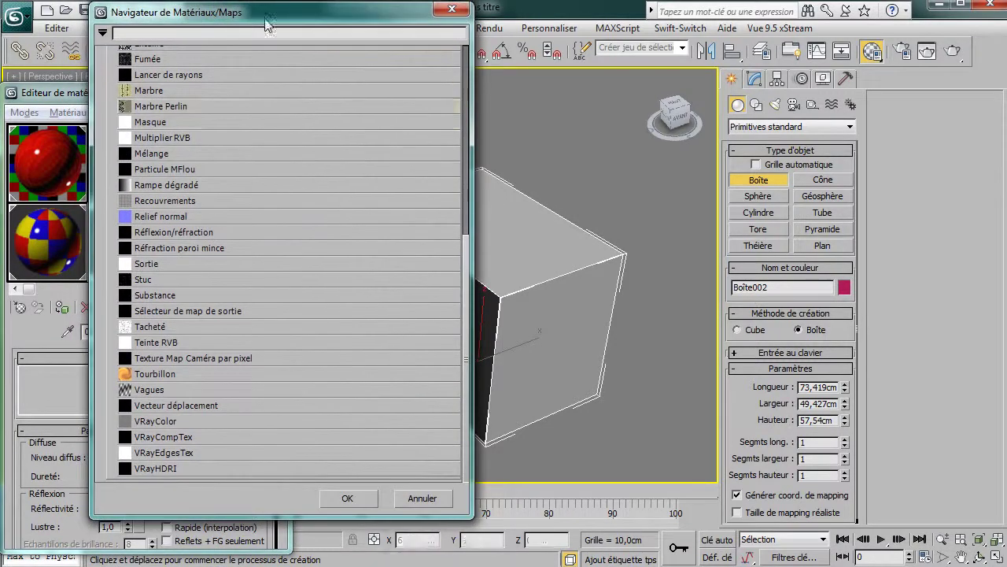
scroll(471, 223, "up", 1)
left_click_drag(470, 224, 474, 55)
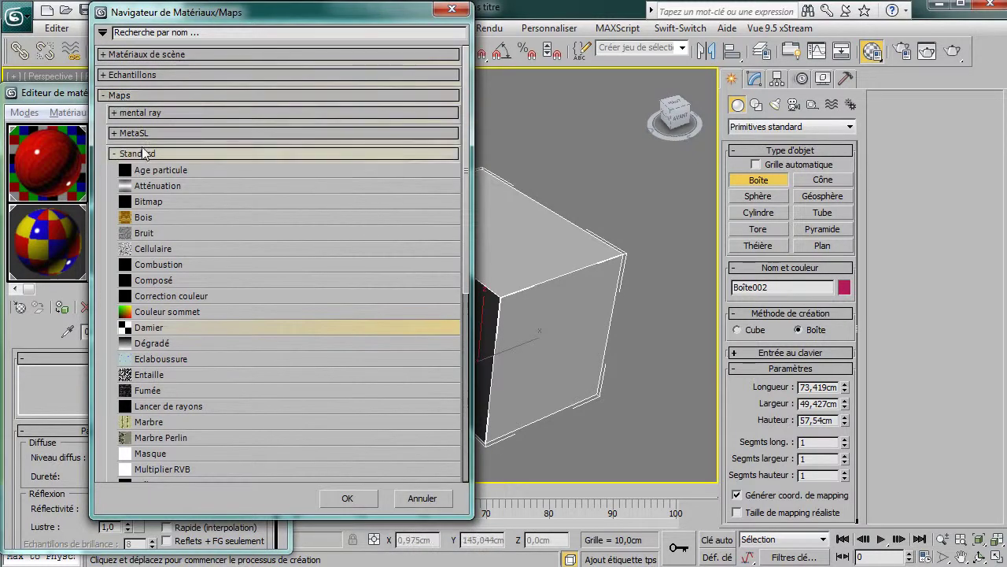
left_click(133, 203)
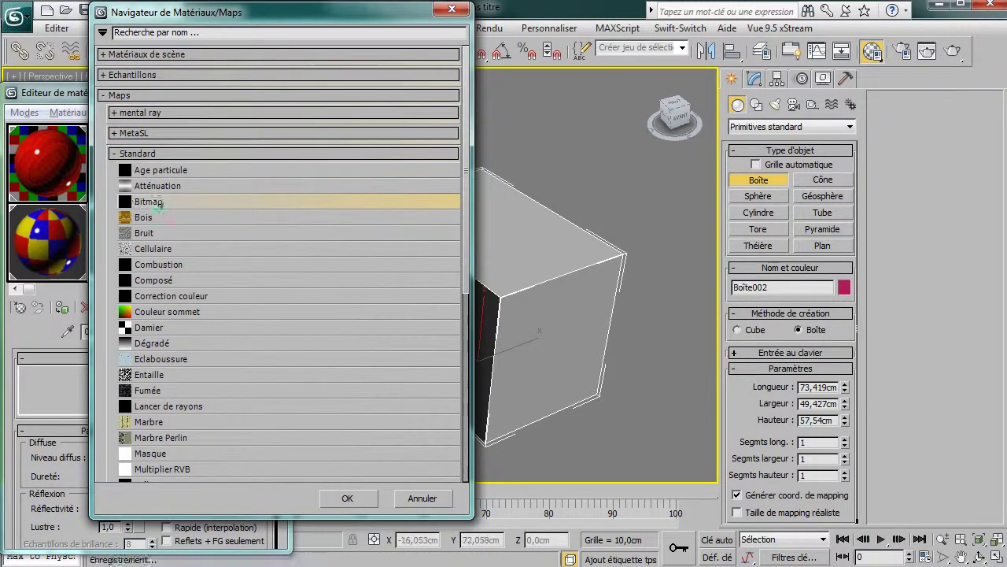
double_click(156, 205)
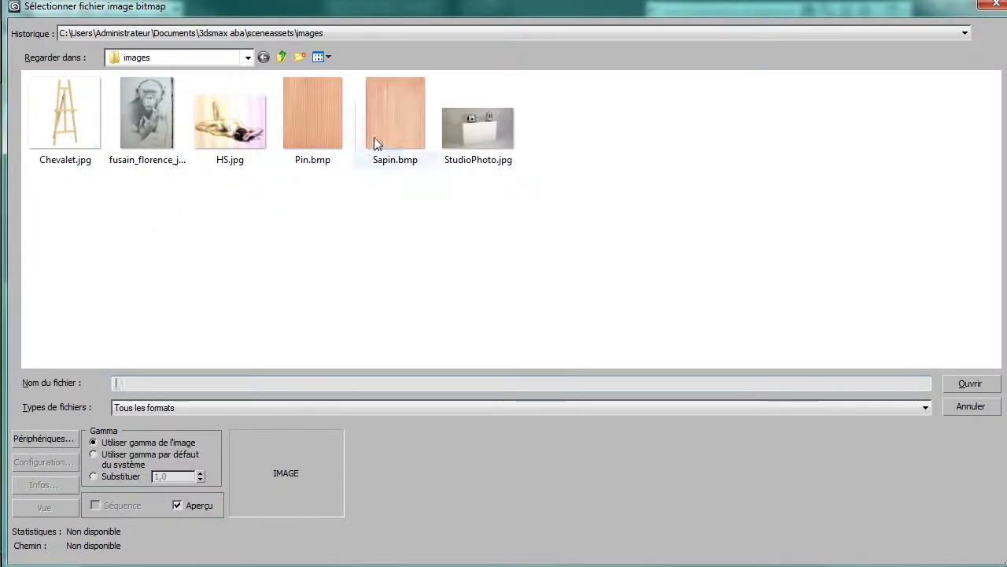
left_click(417, 136)
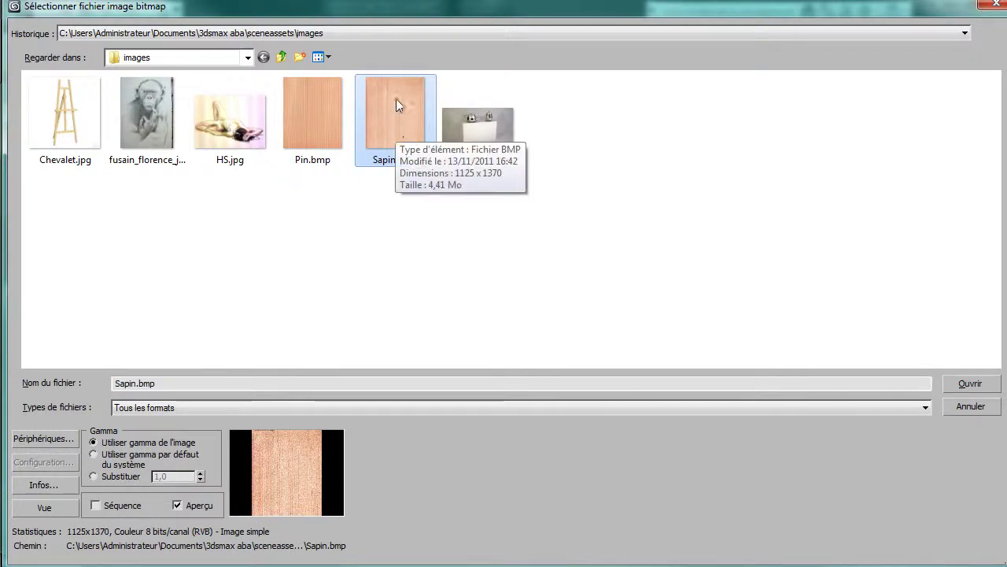
left_click(970, 385)
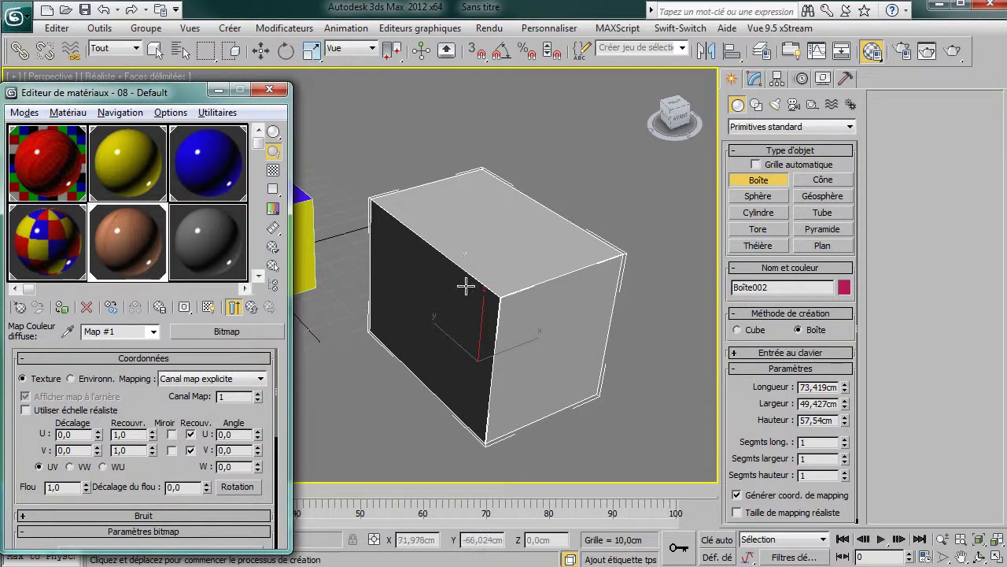
left_click(208, 307)
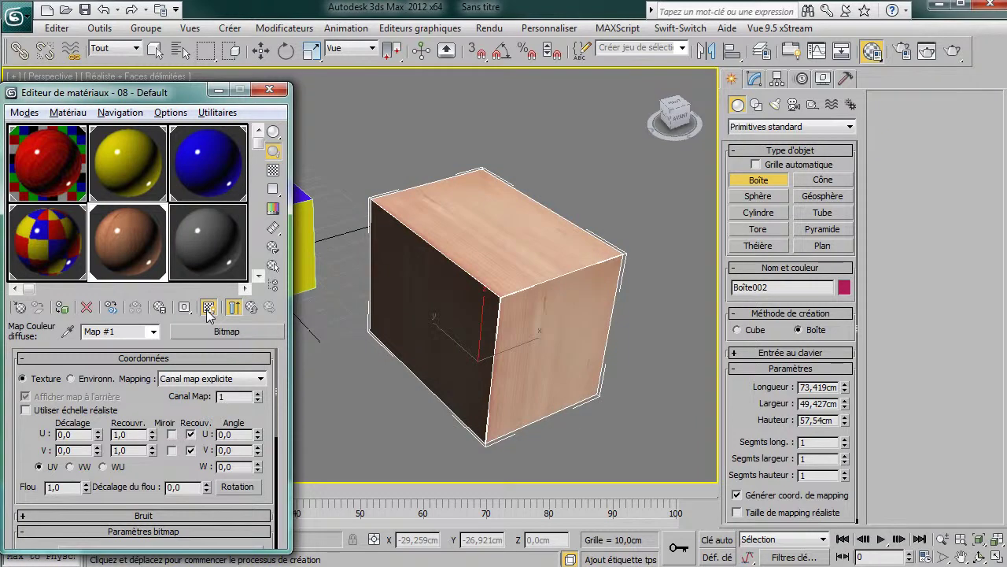
Close the material editor and convert the wood-textured box to an editable polygon object
middle_click_drag(566, 369, 872, 396, "alt")
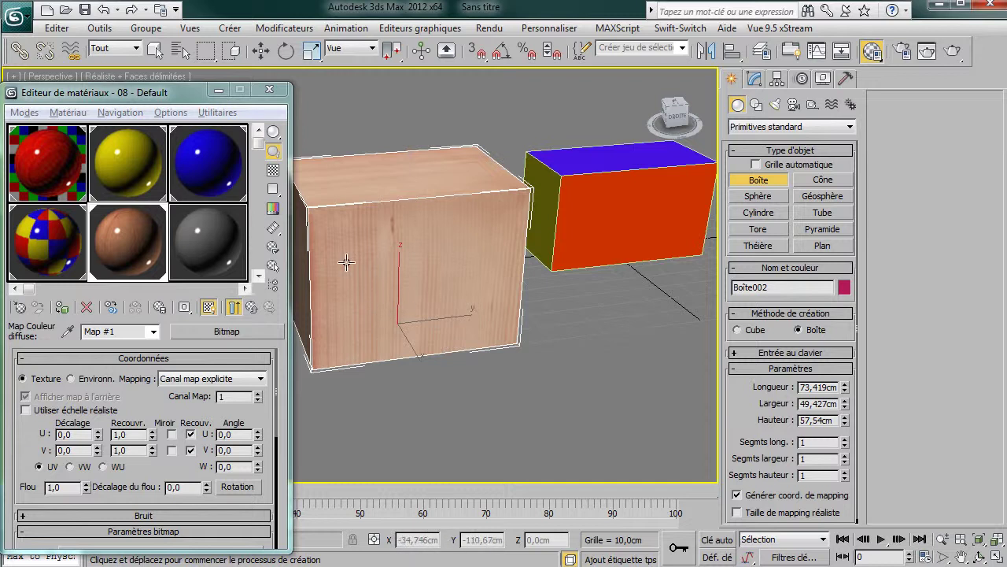
key("m")
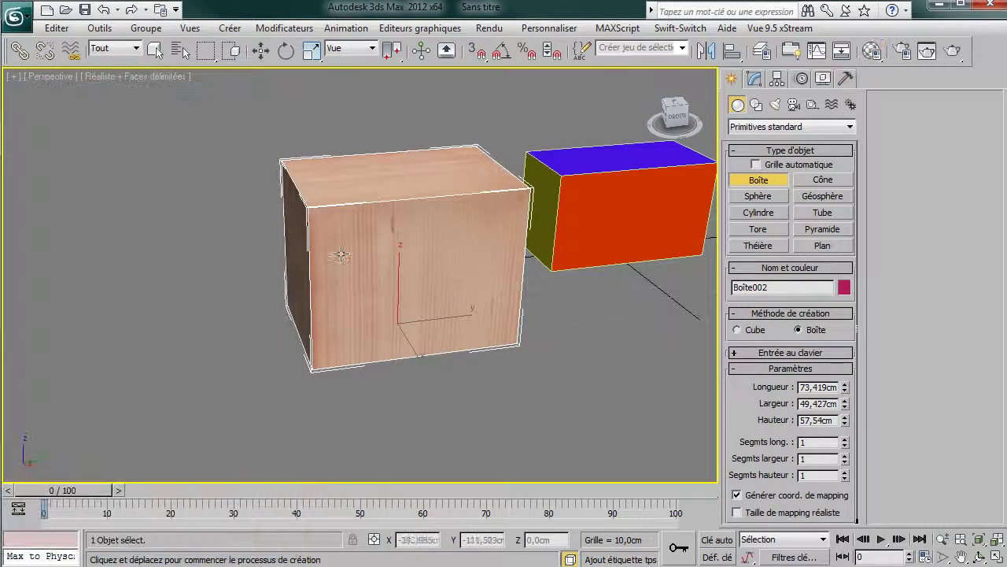
middle_click_drag(307, 242, 443, 219, "alt")
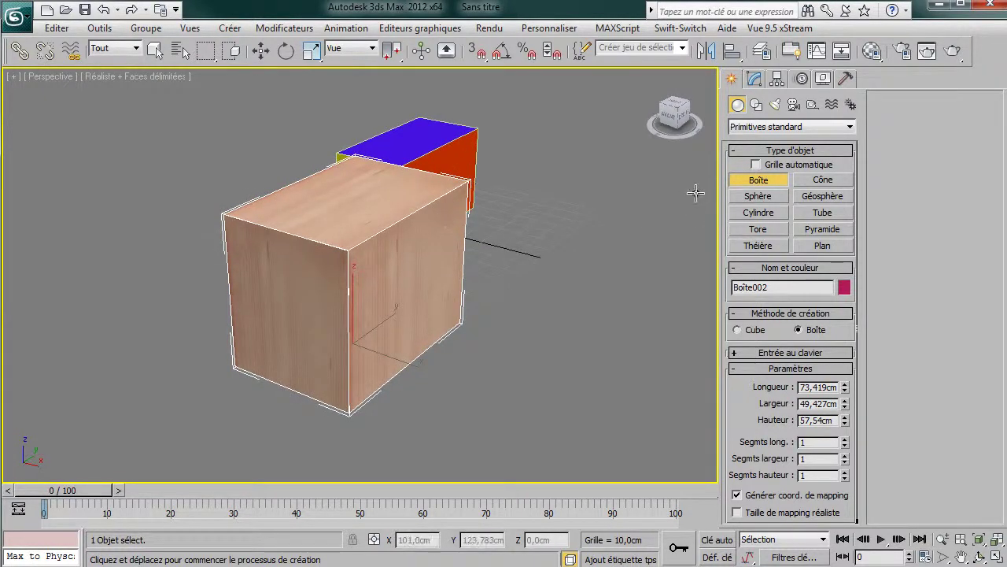
key("w")
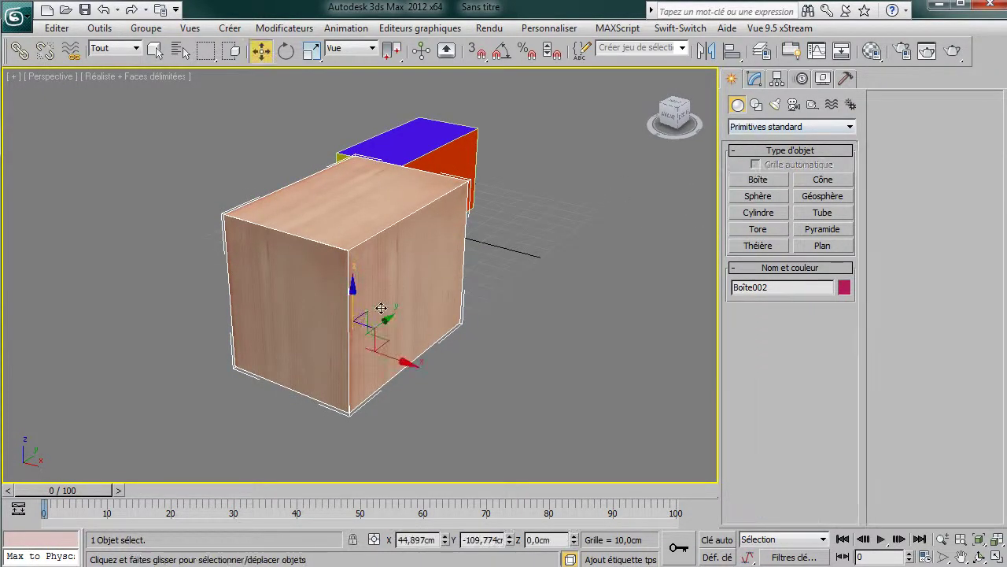
right_click(381, 307)
mouse_move(482, 451)
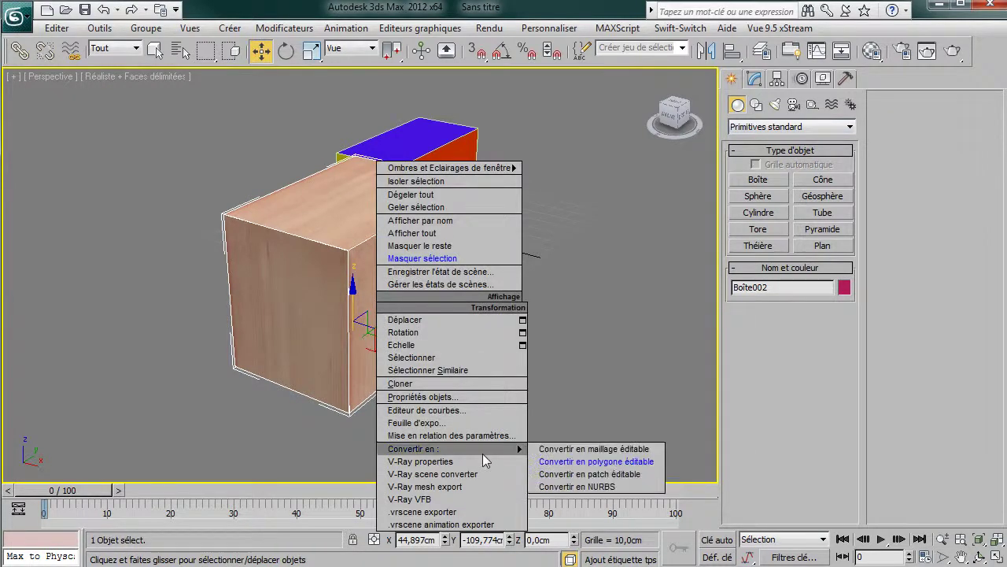
left_click(602, 462)
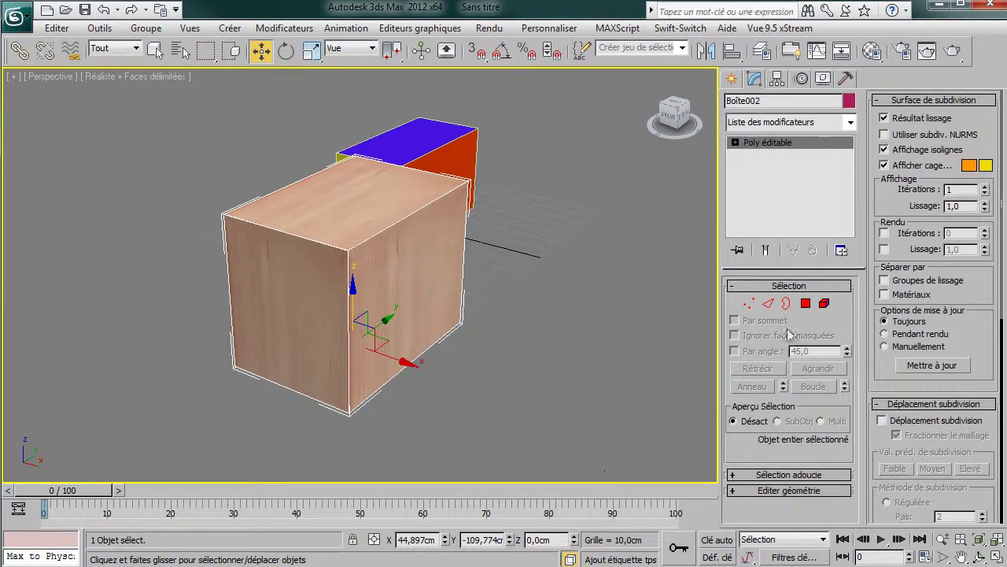
Select the ring of four polygons running over the top, bottom and two end faces of the wooden box
left_click(806, 303)
left_click(306, 342)
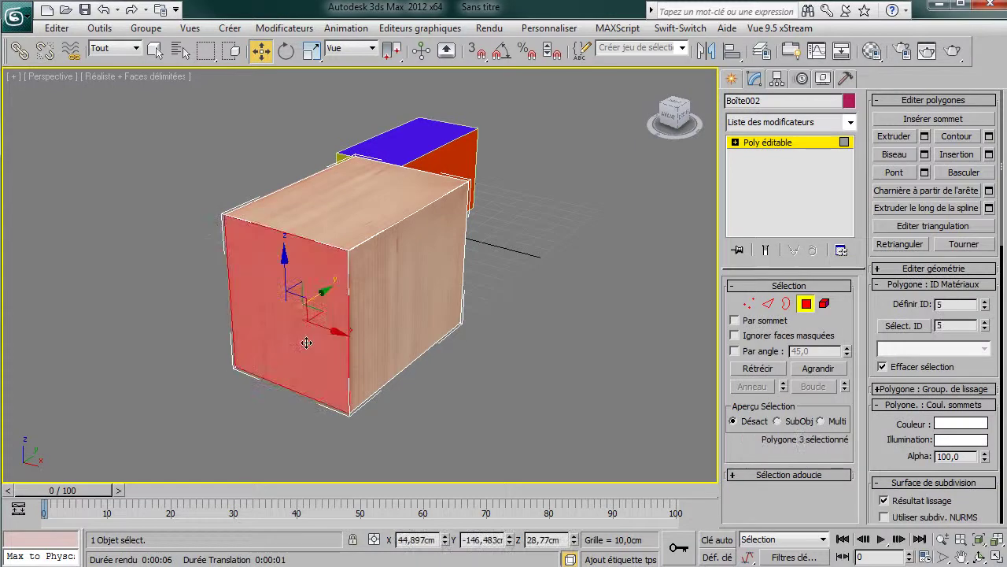
left_click(344, 207, "shift")
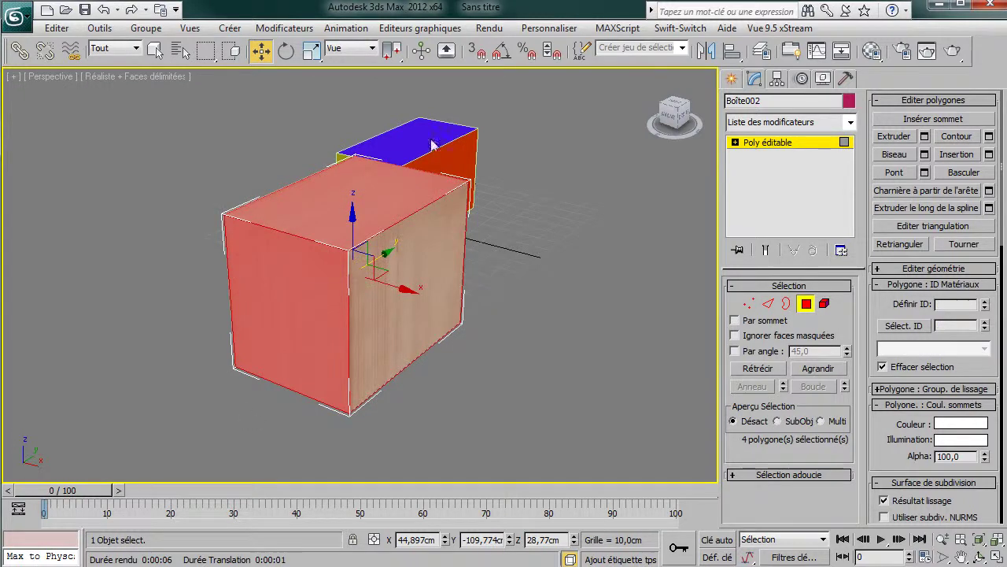
middle_click_drag(247, 400, 385, 270, "alt")
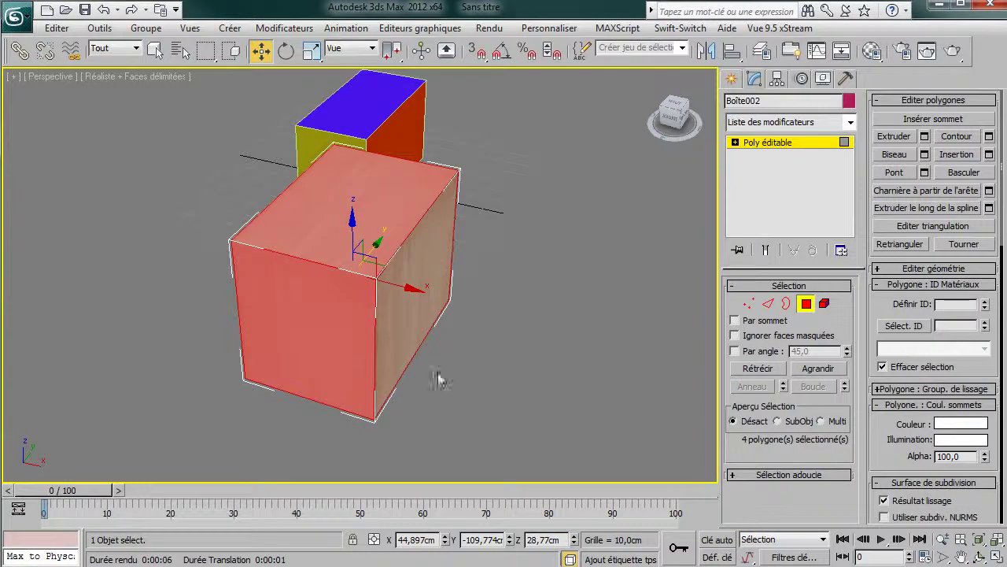
Add a Mapping UVW modifier with planar mapping to the four selected polygons
left_click(850, 124)
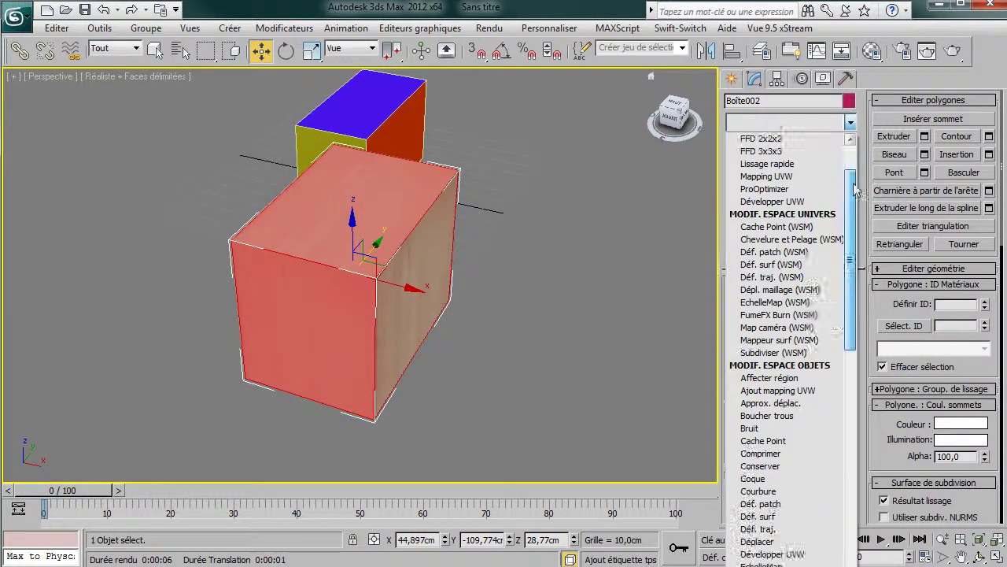
left_click(850, 122)
left_click(735, 142)
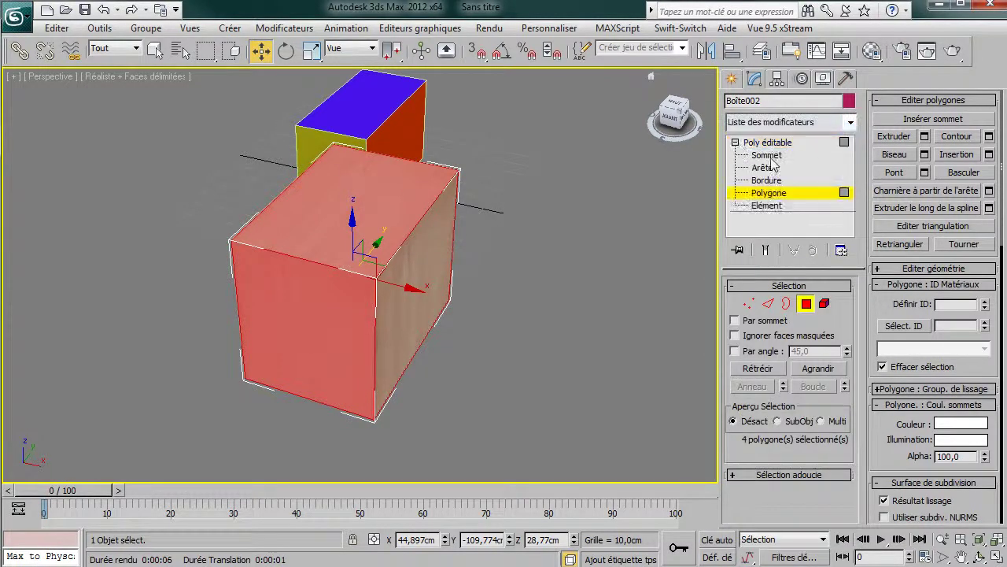
left_click(850, 122)
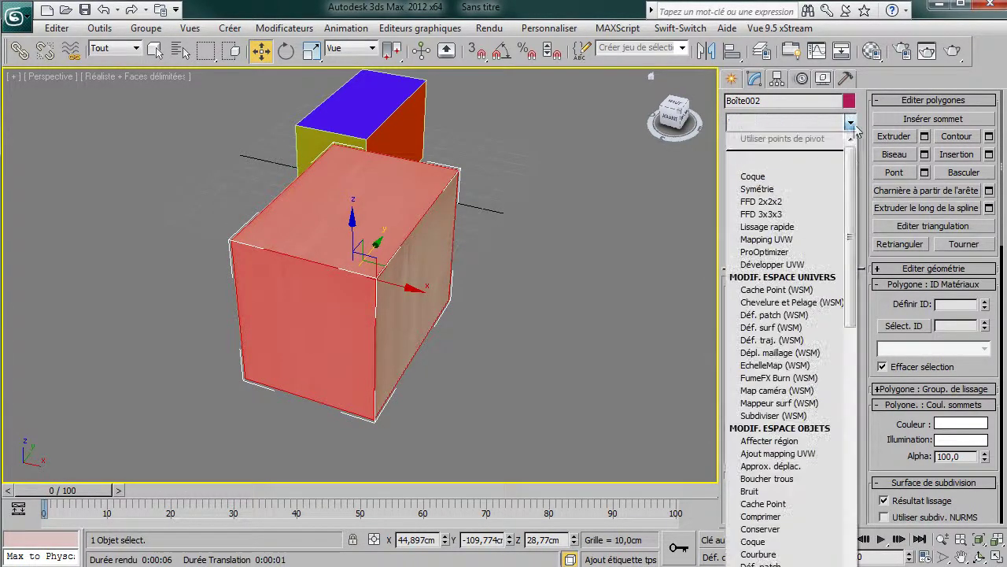
scroll(861, 236, "down", 2)
left_click_drag(862, 236, 854, 411)
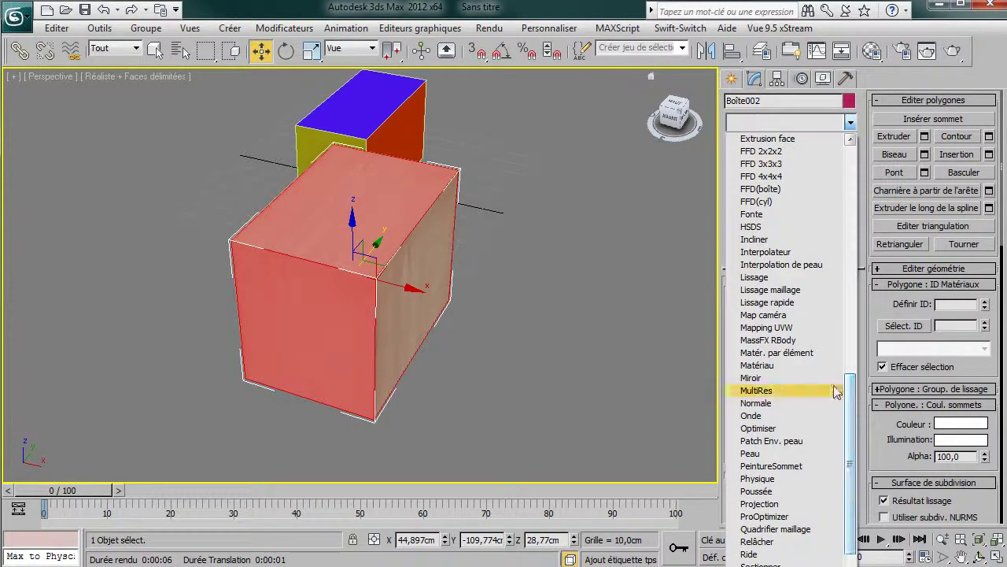
left_click(787, 335)
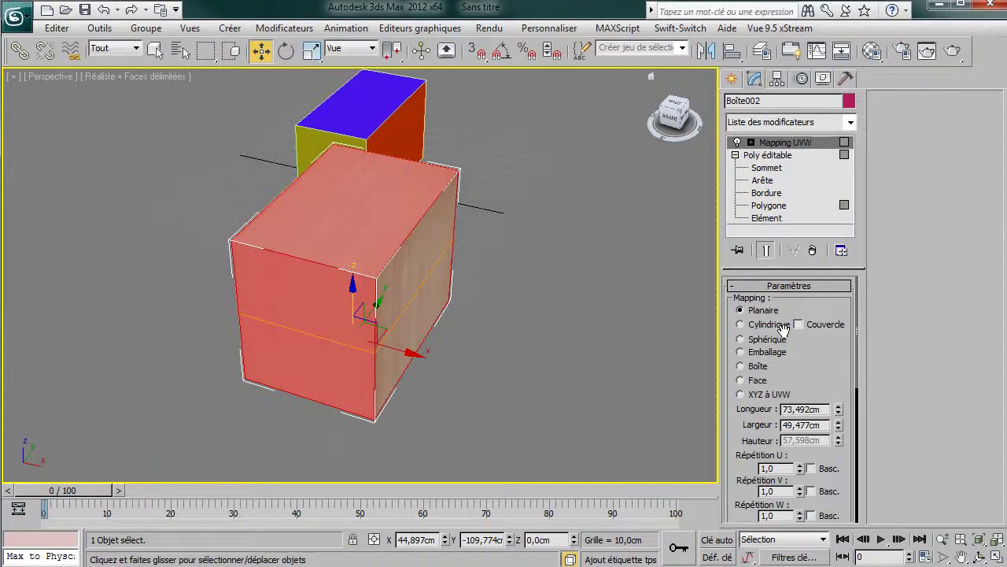
Scale the Mapping UVW gizmo along its Y axis to about 206 %
mouse_move(446, 277)
middle_mouse_down()
mouse_move(443, 255)
mouse_move(441, 267)
middle_mouse_up()
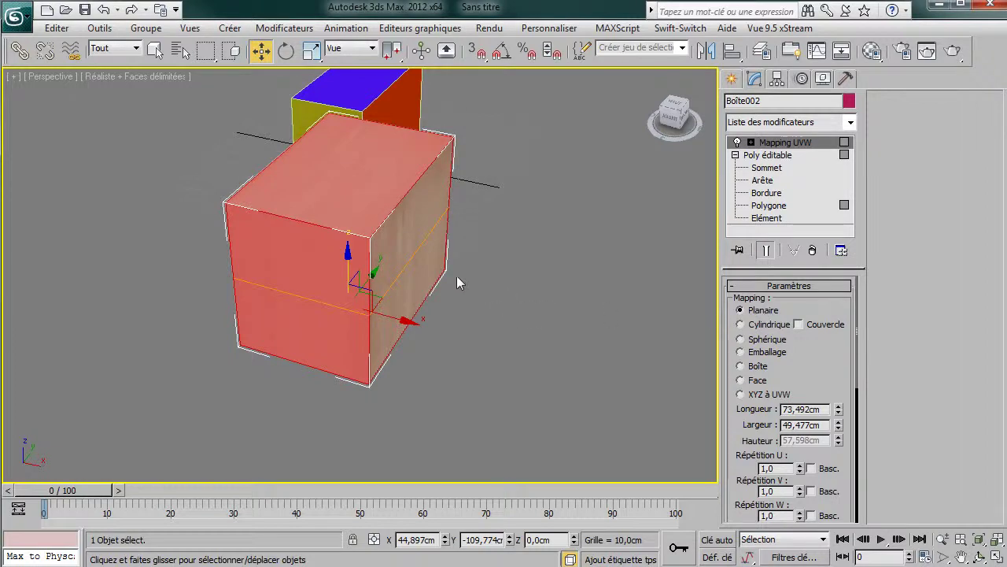
left_click(750, 143)
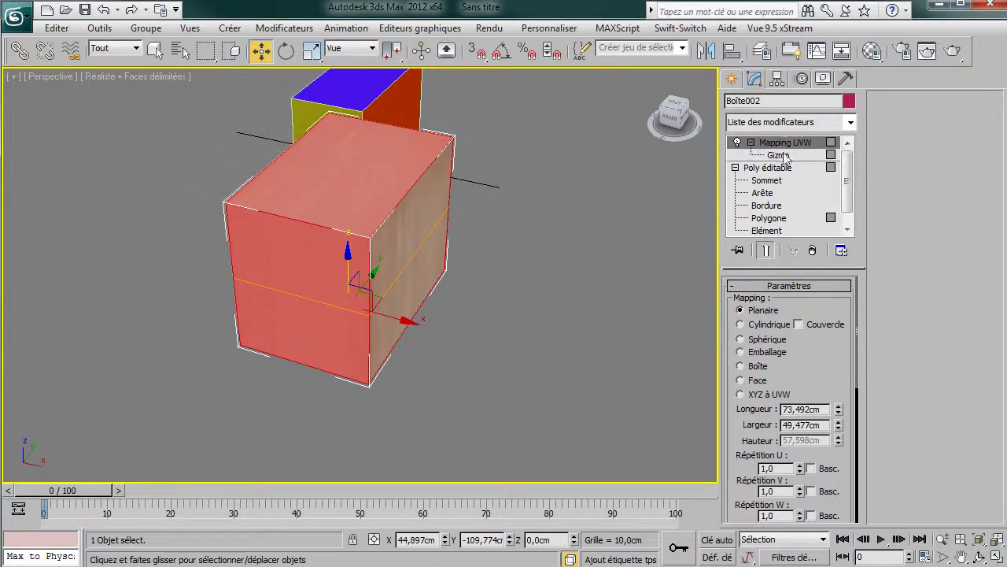
middle_click_drag(273, 162, 296, 189, "alt")
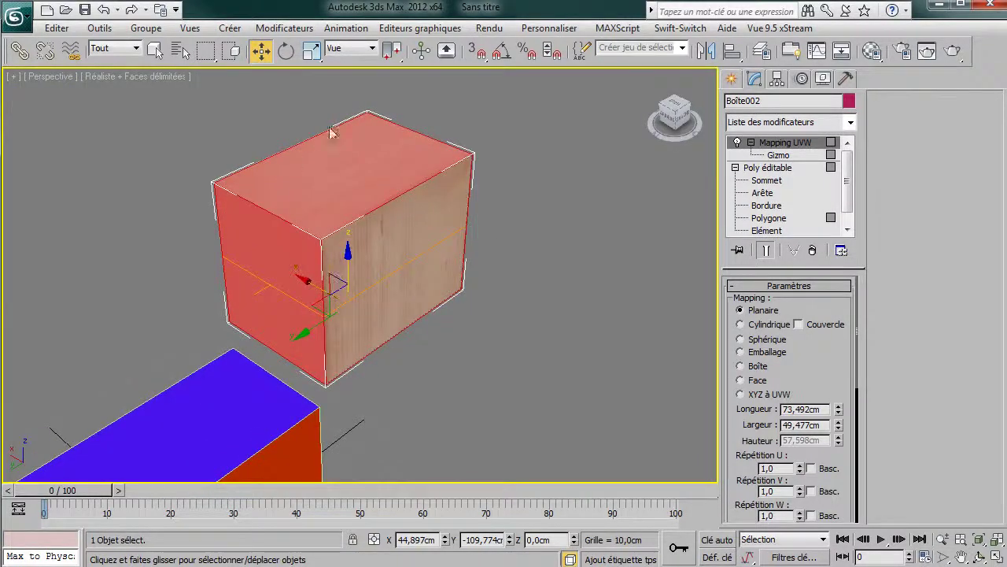
middle_click_drag(387, 252, 522, 241, "alt")
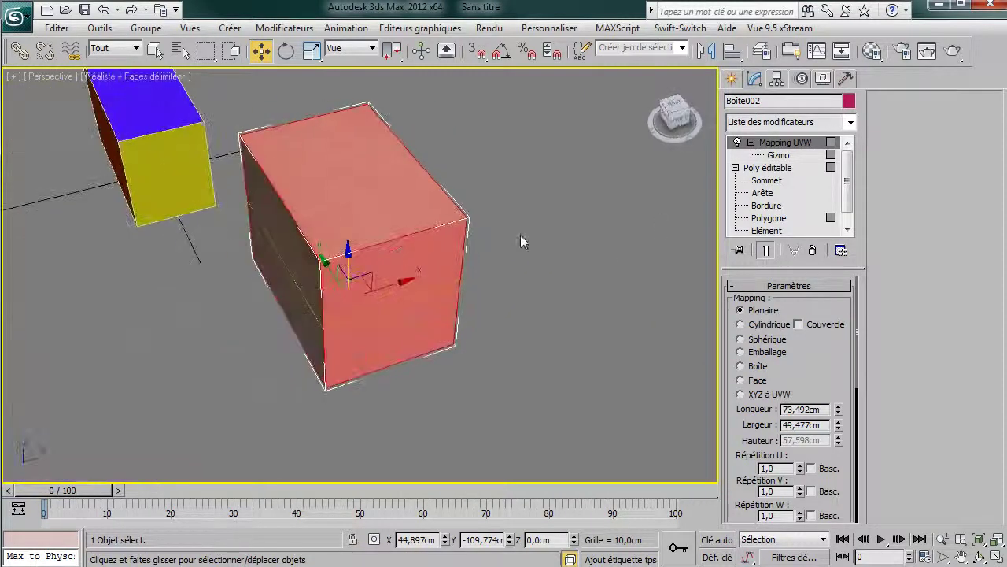
left_click(777, 156)
right_click(322, 216)
left_click(346, 239)
right_click(337, 239)
left_click(376, 280)
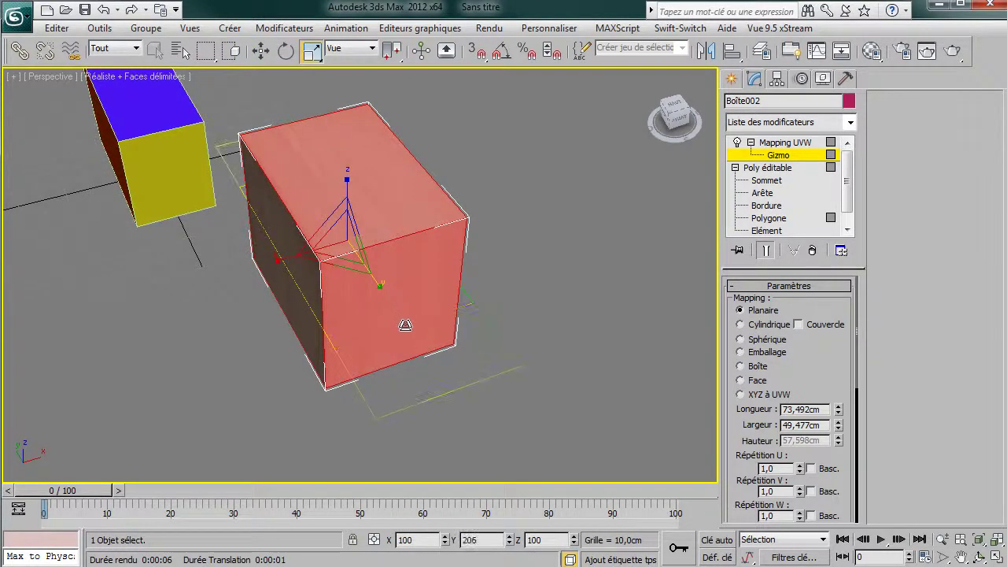
Rotate the planar mapping gizmo about the X axis so that it tilts across the box's top and end faces
middle_click_drag(393, 294, 409, 265, "alt")
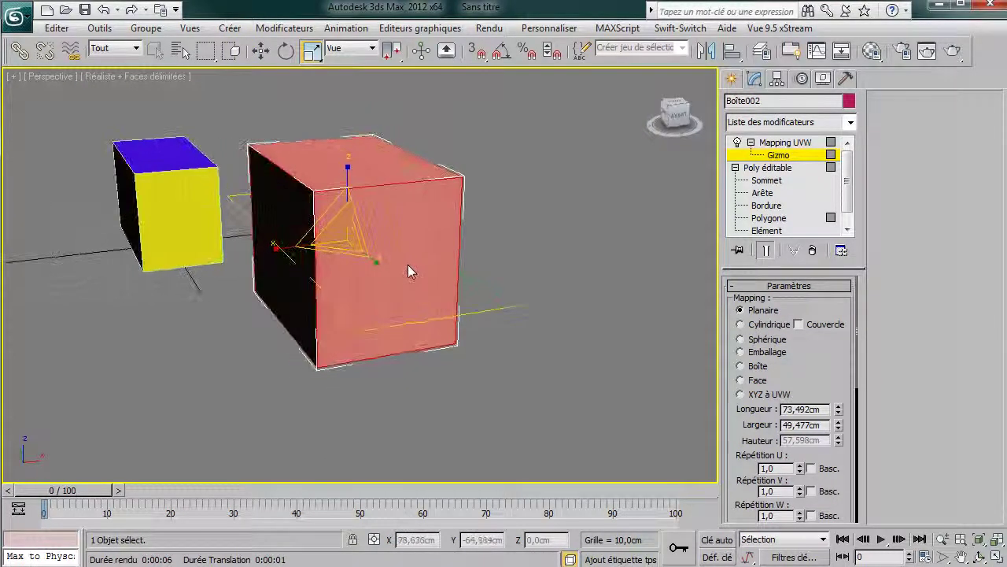
scroll(420, 279, "up", 4)
scroll(425, 266, "down", 4)
middle_click_drag(365, 183, 342, 283, "alt")
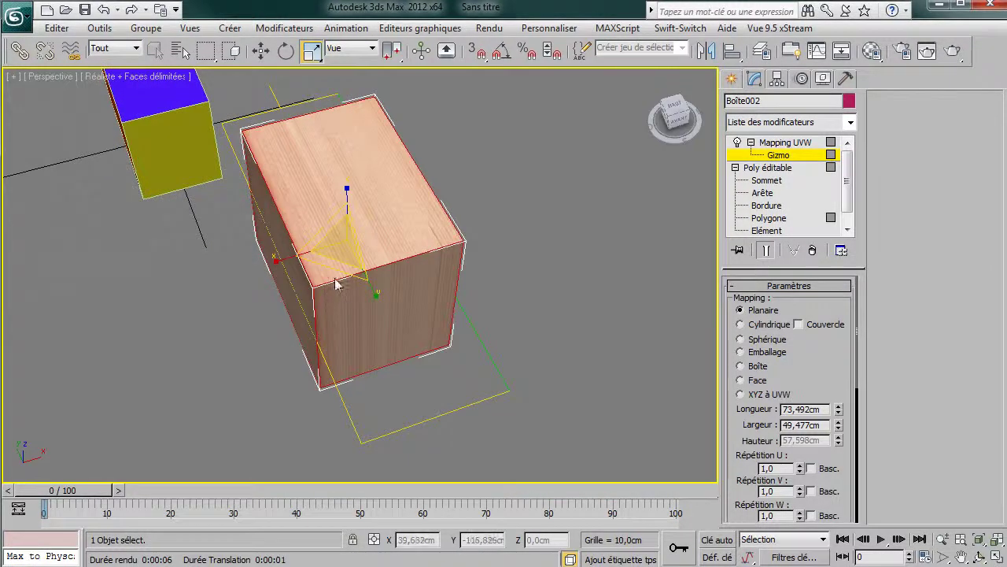
middle_click_drag(434, 373, 499, 257, "alt")
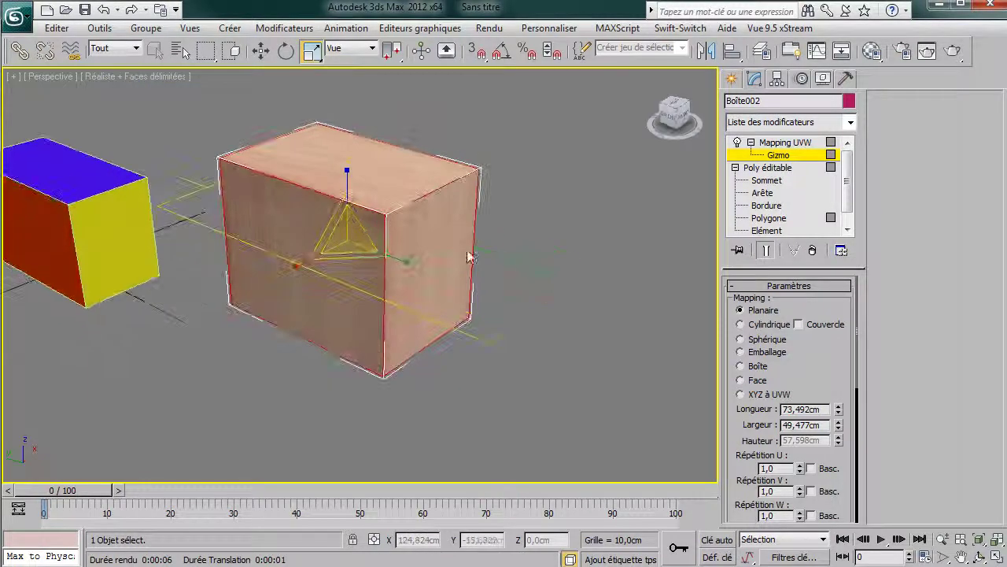
right_click(411, 209)
left_click(402, 243)
left_click_drag(385, 215, 421, 276)
middle_click_drag(421, 276, 449, 251, "alt")
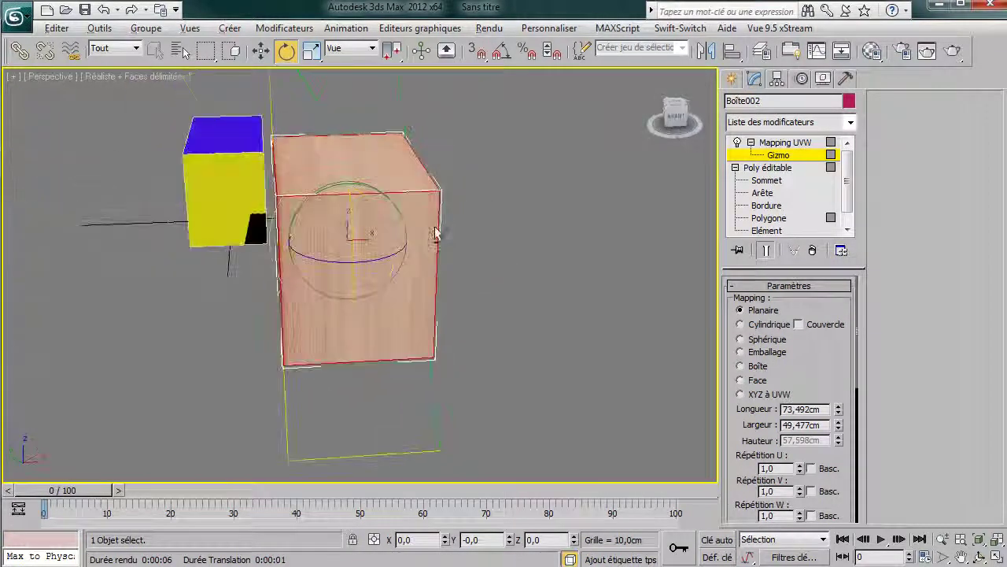
middle_click_drag(326, 265, 360, 252, "alt")
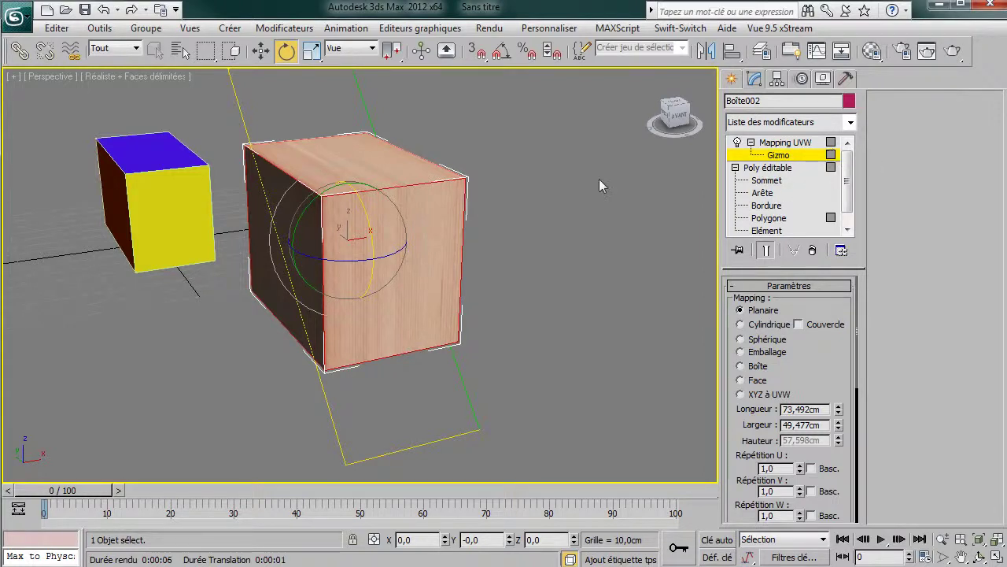
Convert the mapped box to an editable polygon object again and return to polygon editing
right_click(330, 214)
mouse_move(406, 356)
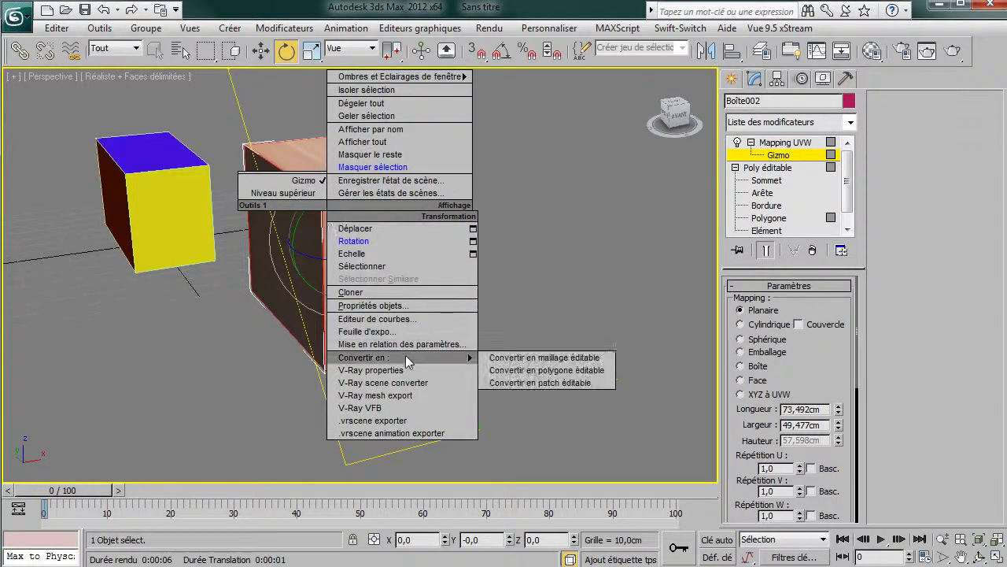
left_click(551, 369)
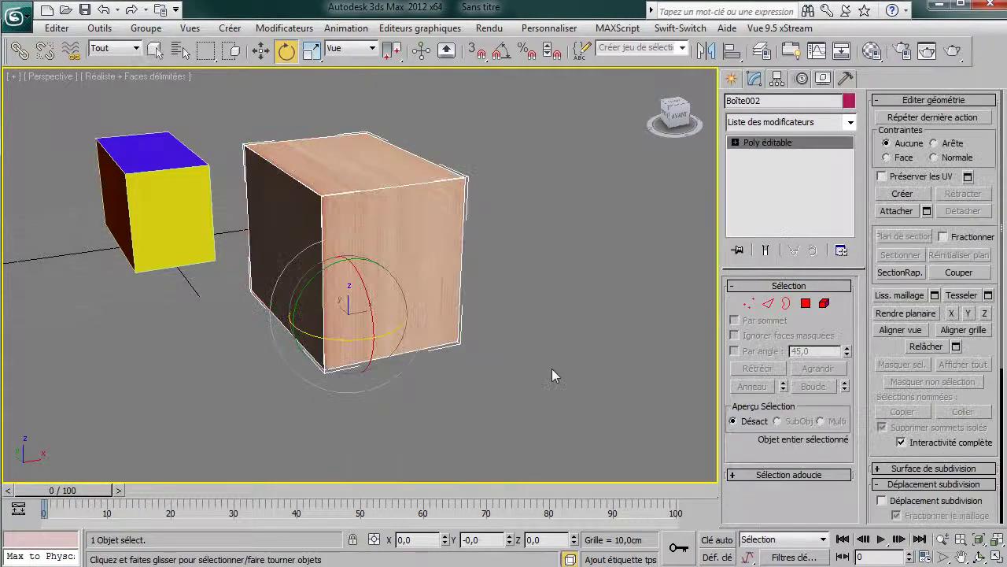
left_click(805, 303)
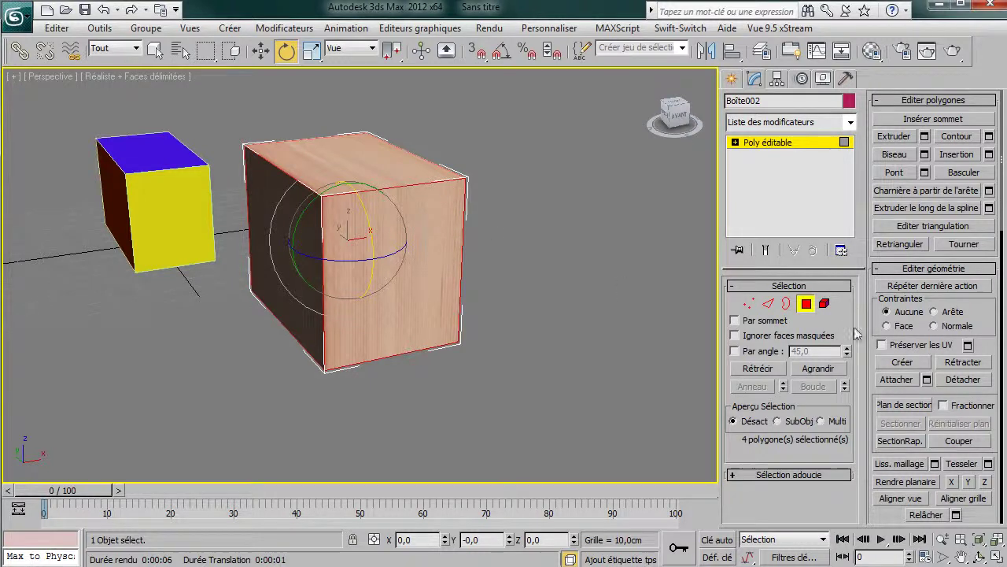
Clear the smoothing groups of the four selected polygons and assign them to smoothing group 2
scroll(872, 338, "down", 10)
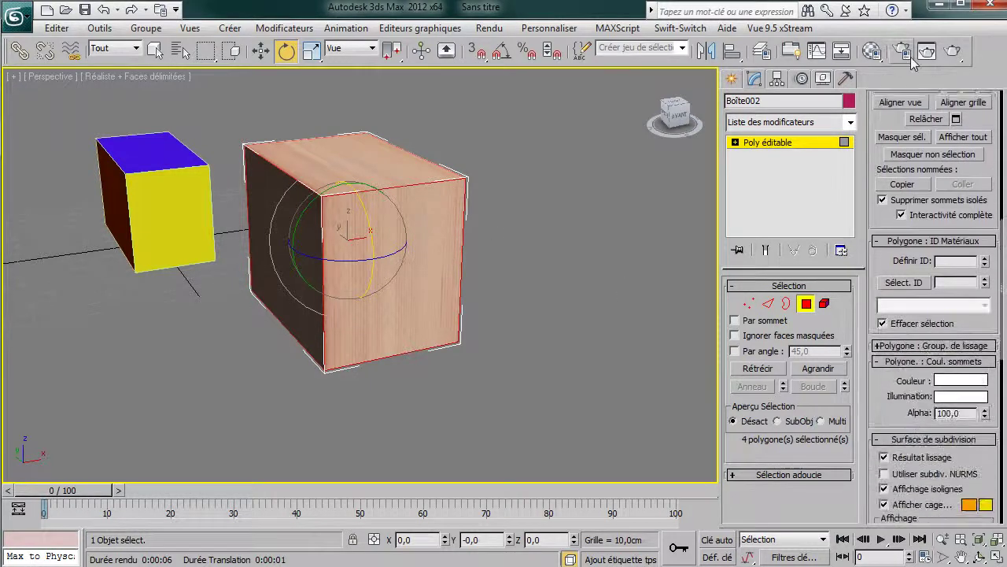
left_click(885, 345)
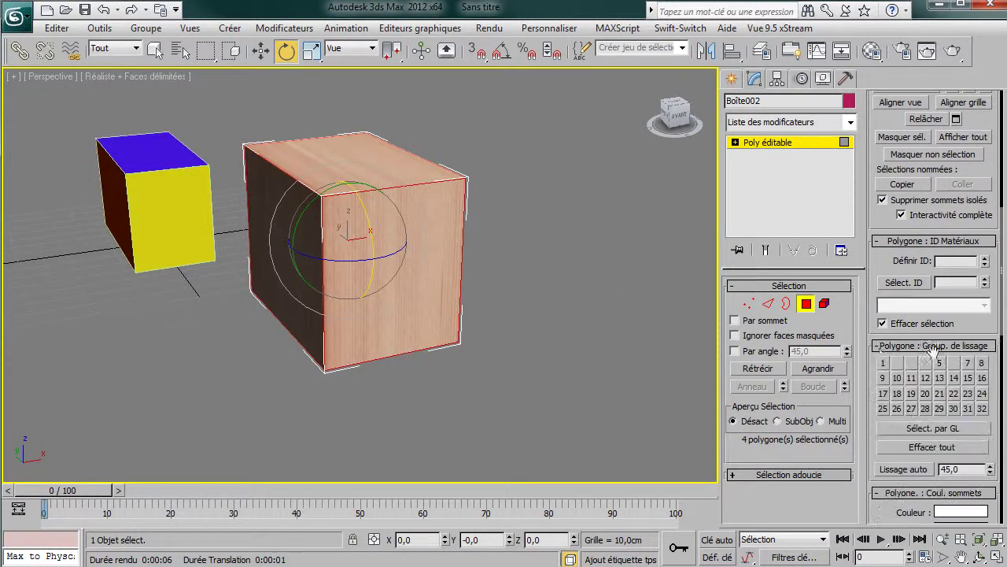
left_click(927, 449)
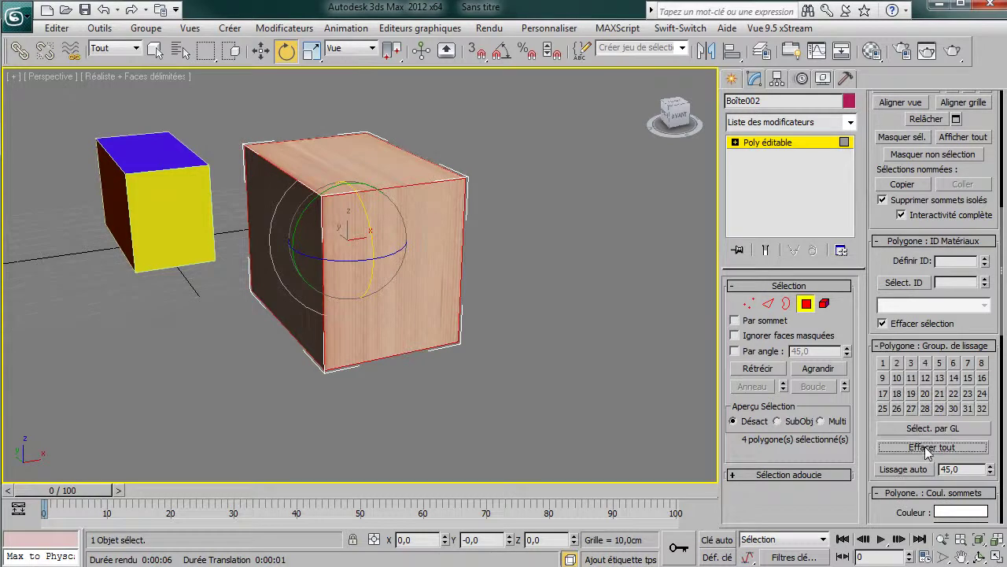
left_click(897, 363)
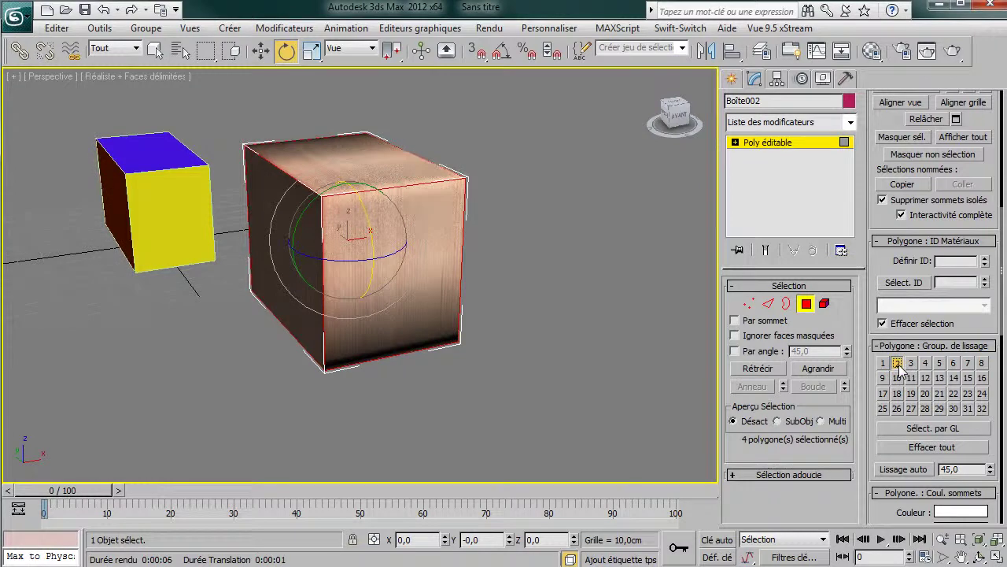
Select the wood box's two opposite end polygons, clear their smoothing groups and assign them to group 1
left_click(285, 292)
middle_click_drag(339, 293, 383, 291, "alt")
left_click(362, 310, "ctrl")
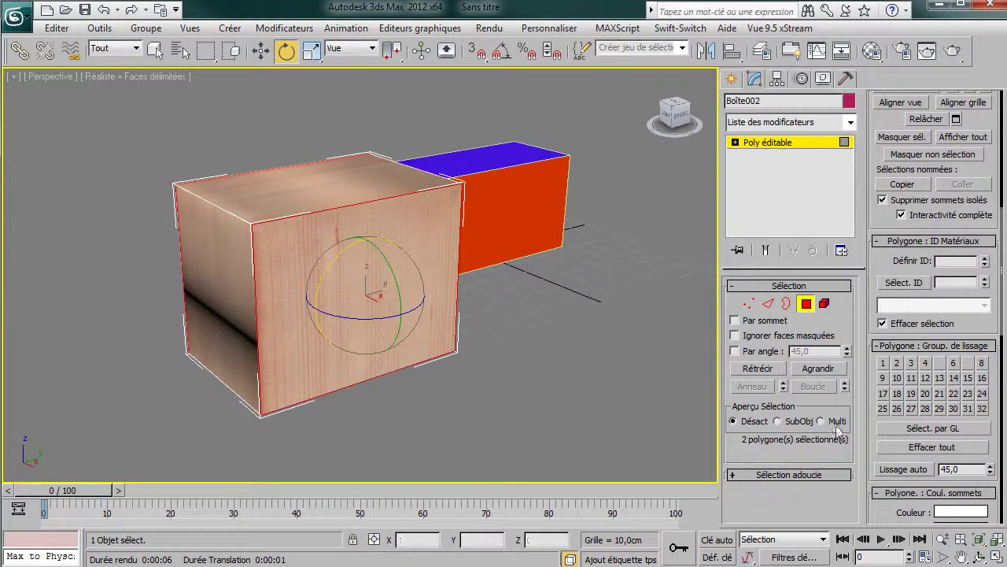
left_click(909, 449)
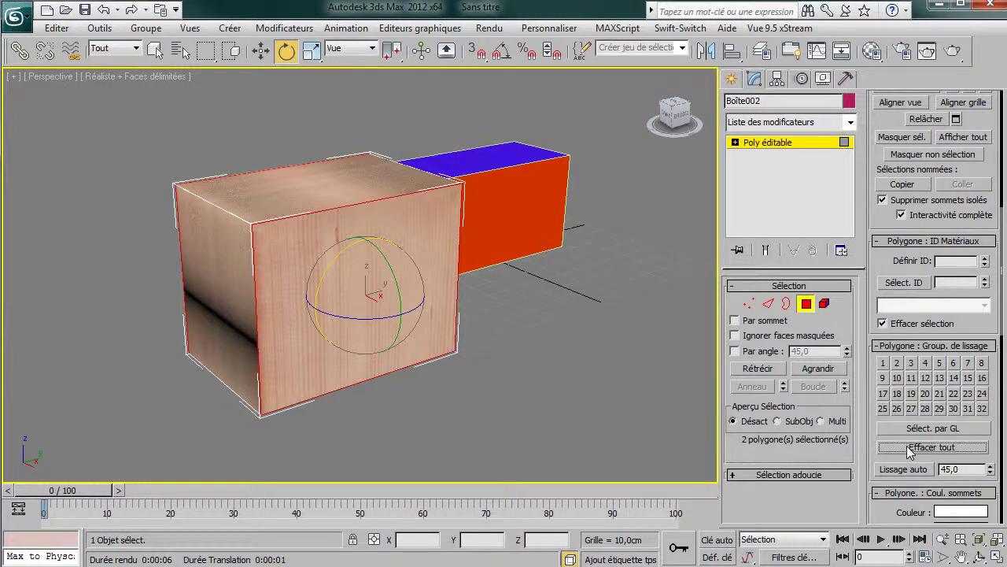
left_click(882, 364)
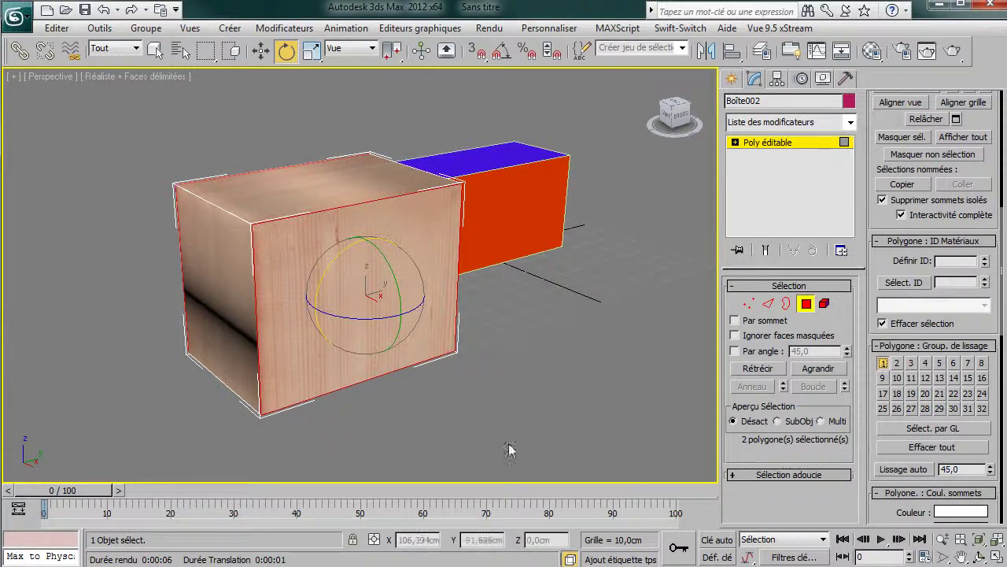
Leave polygon editing and add a Lissage rapide modifier to the whole box, separated by smoothing groups
left_click(575, 418)
middle_click_drag(575, 416, 676, 350, "alt")
left_click(783, 145)
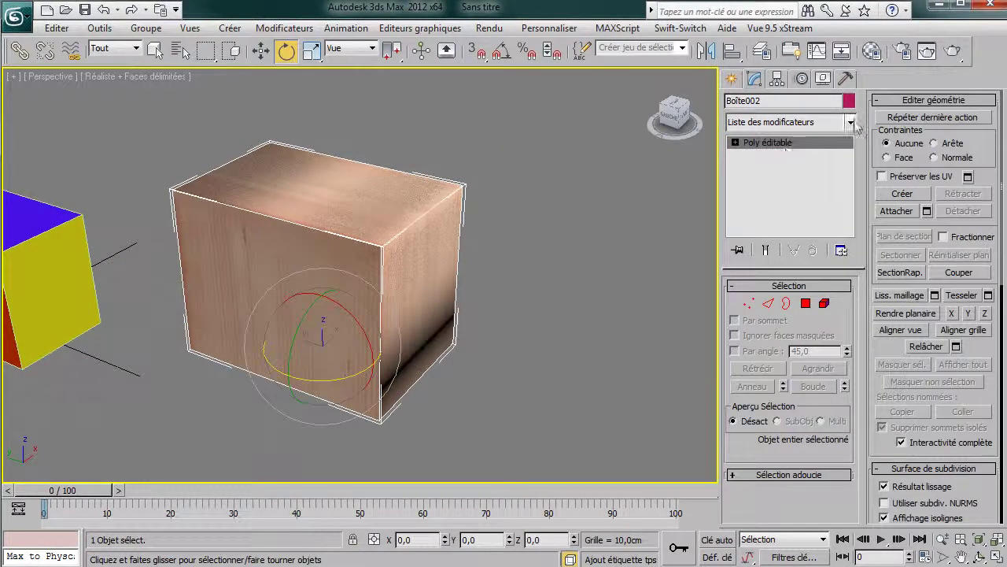
left_click(849, 122)
left_click_drag(851, 174, 880, 348)
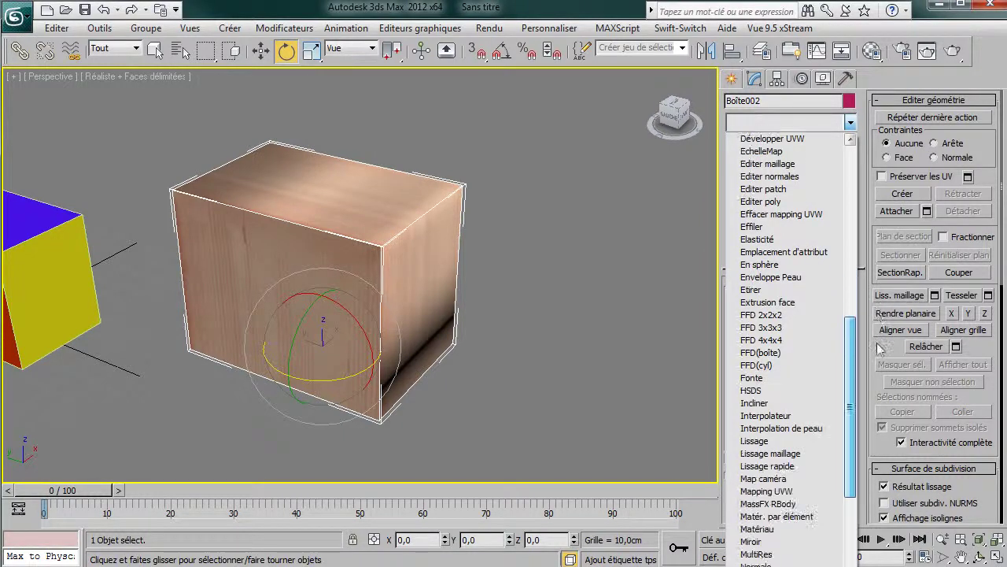
left_click(777, 465)
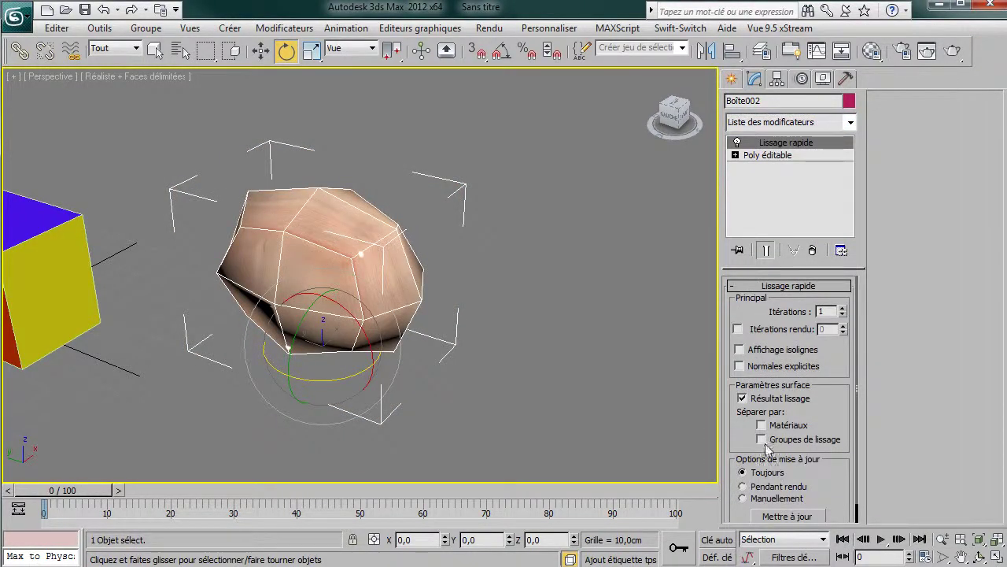
left_click(761, 439)
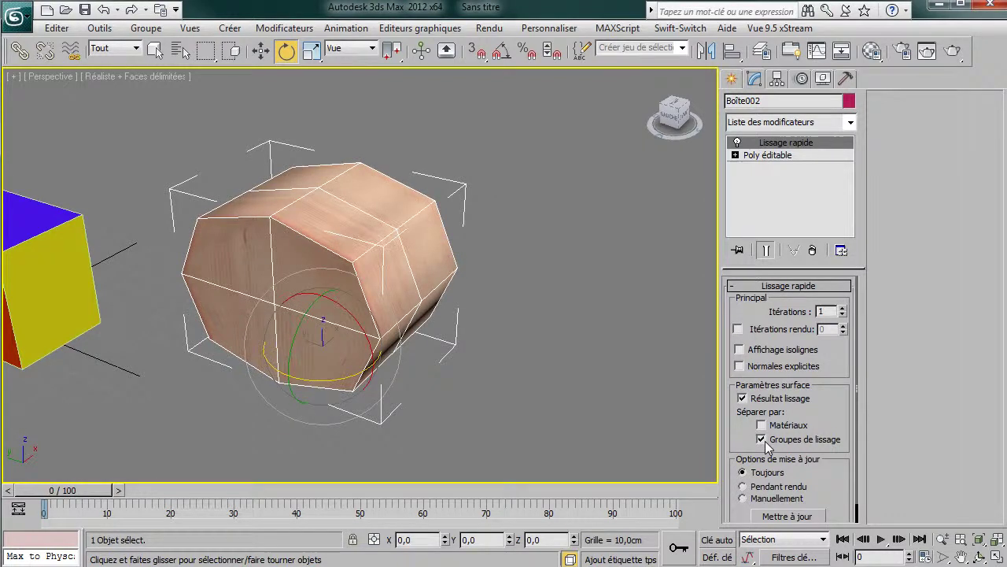
Set the Lissage rapide iterations to 3
left_click(842, 309)
left_click(842, 310)
left_click(842, 309)
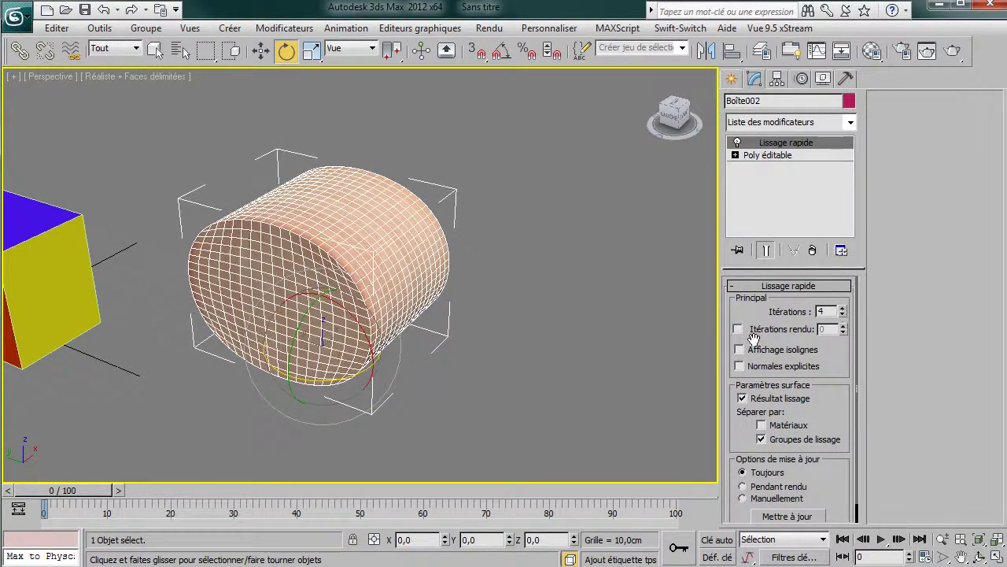
left_click(842, 315)
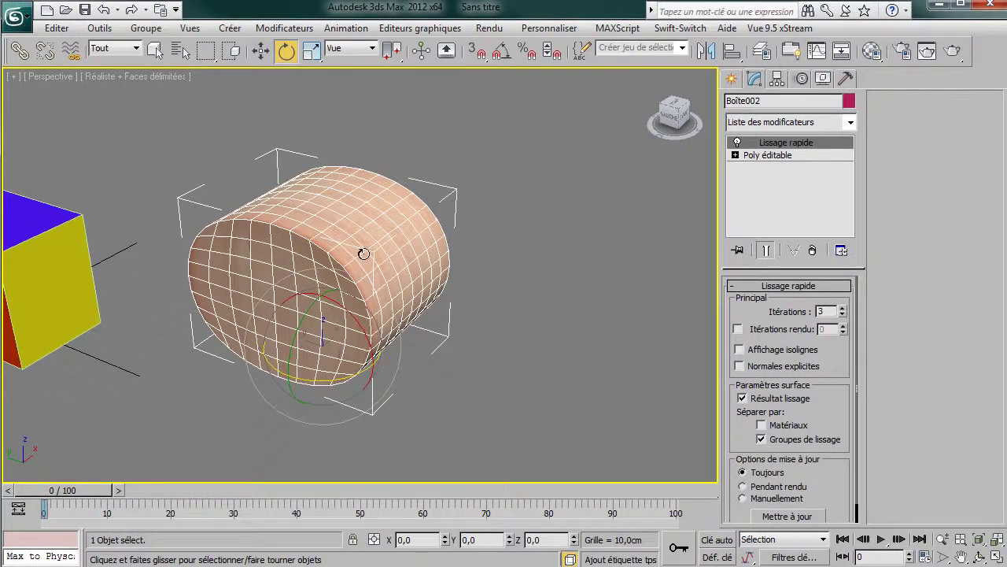
Inspect the smoothed wood shape from several sides in shaded, wireframe and edged-faces display
key("F4")
middle_click_drag(473, 267, 256, 334, "alt")
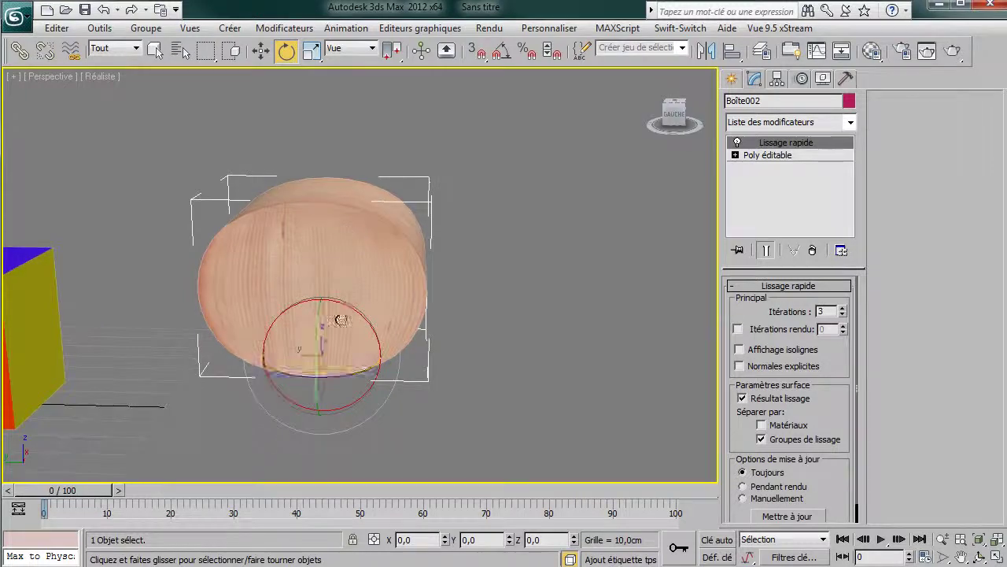
mouse_move(351, 243)
middle_mouse_down("alt")
mouse_move(322, 265)
mouse_move(344, 277)
mouse_move(321, 333)
mouse_move(347, 409)
mouse_move(673, 291)
mouse_move(343, 260)
middle_mouse_up("alt")
key("F3")
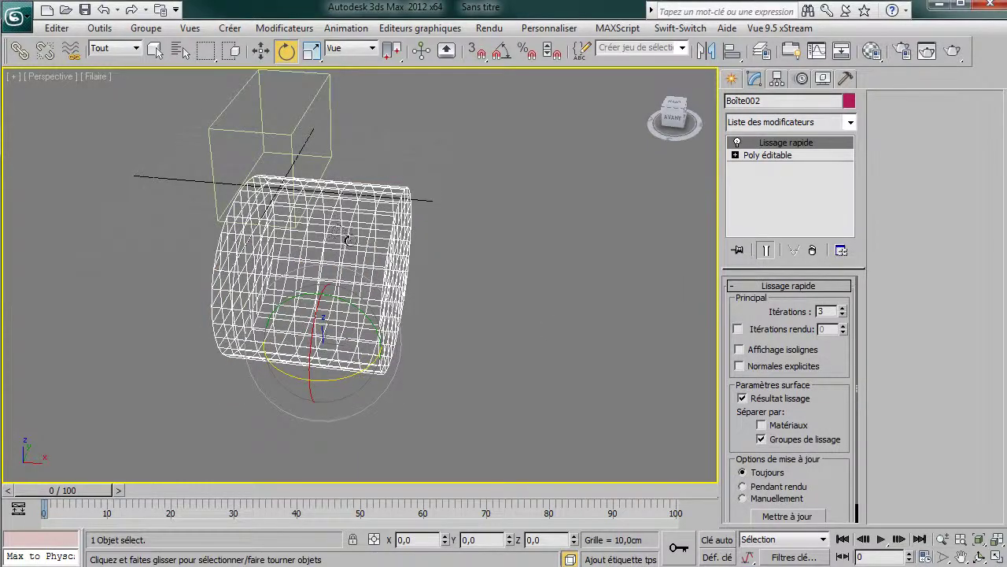
key("F4")
mouse_move(353, 288)
middle_mouse_down("alt")
mouse_move(443, 292)
mouse_move(485, 257)
middle_mouse_up("alt")
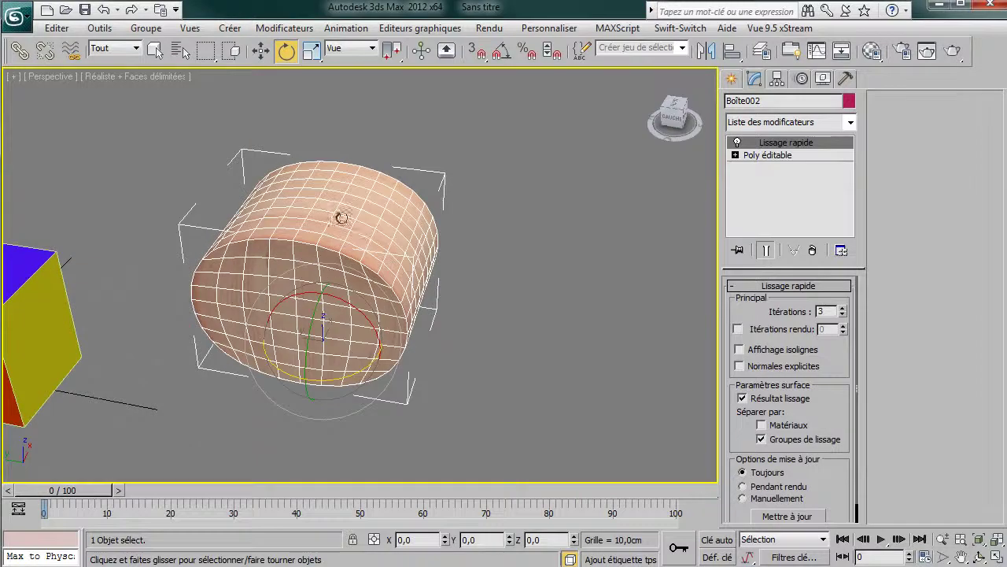
Add a second Lissage rapide modifier on top of the first and hide the edges in the shaded view
left_click(848, 125)
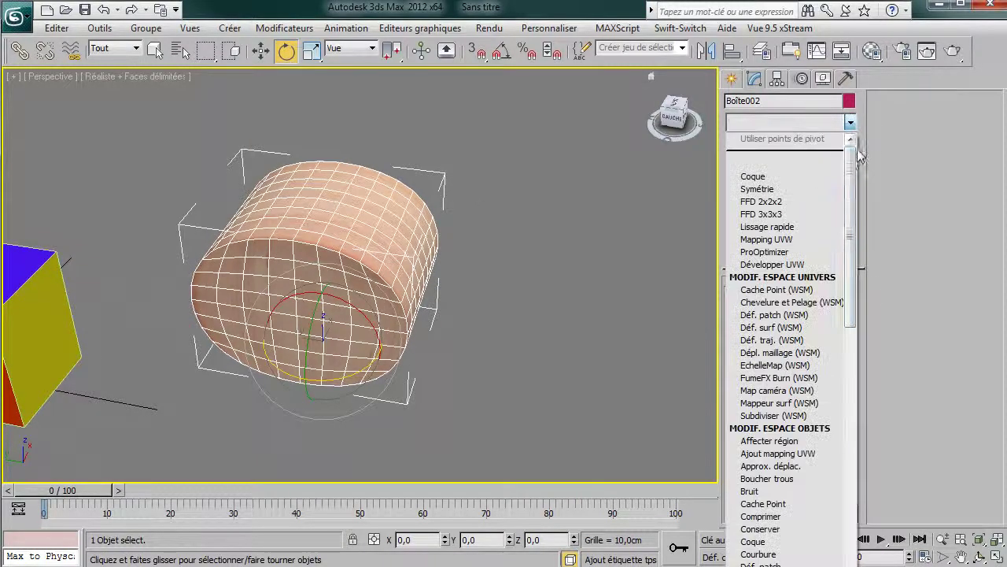
left_click_drag(850, 158, 850, 334)
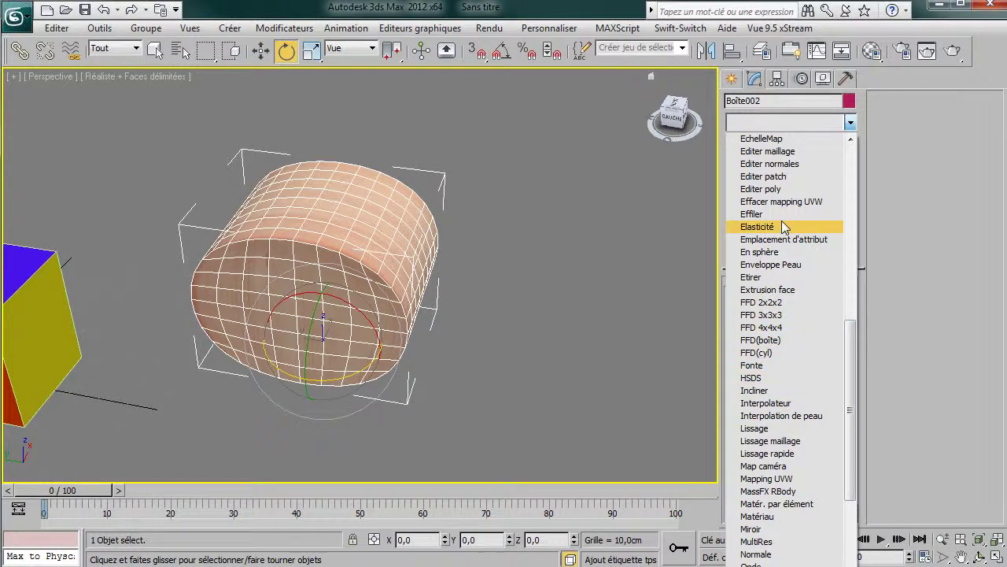
left_click(784, 456)
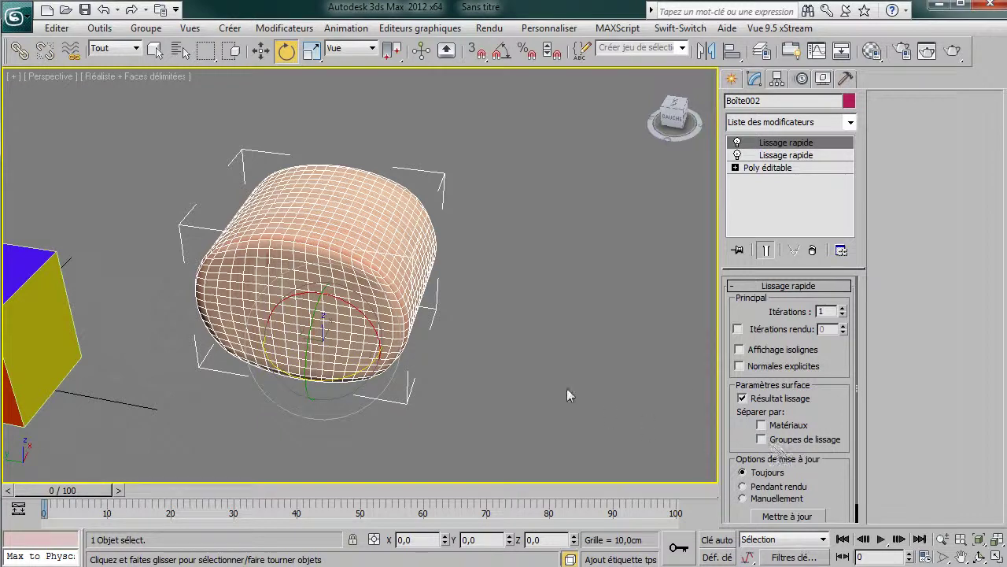
key("F4")
middle_click_drag(431, 315, 546, 337, "alt")
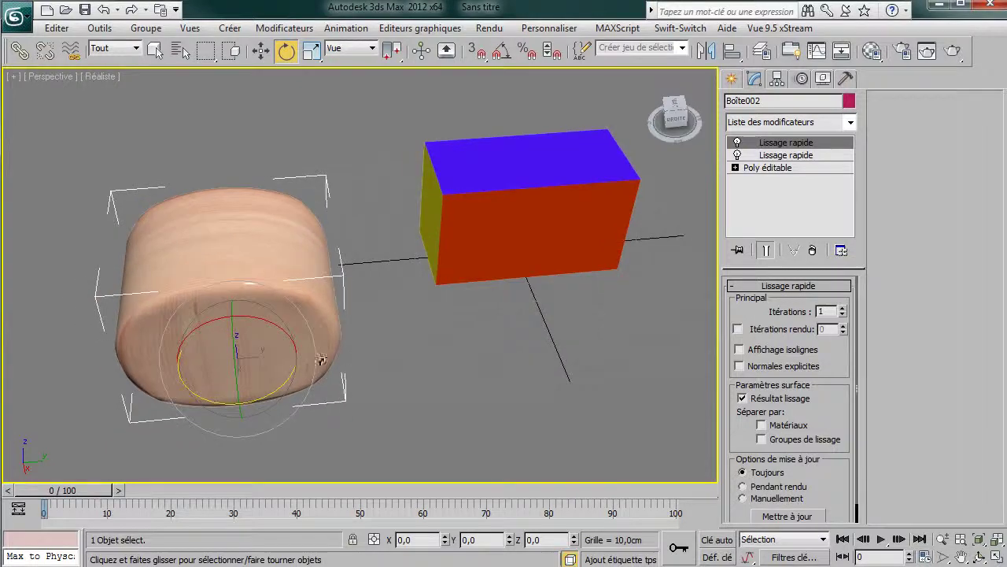